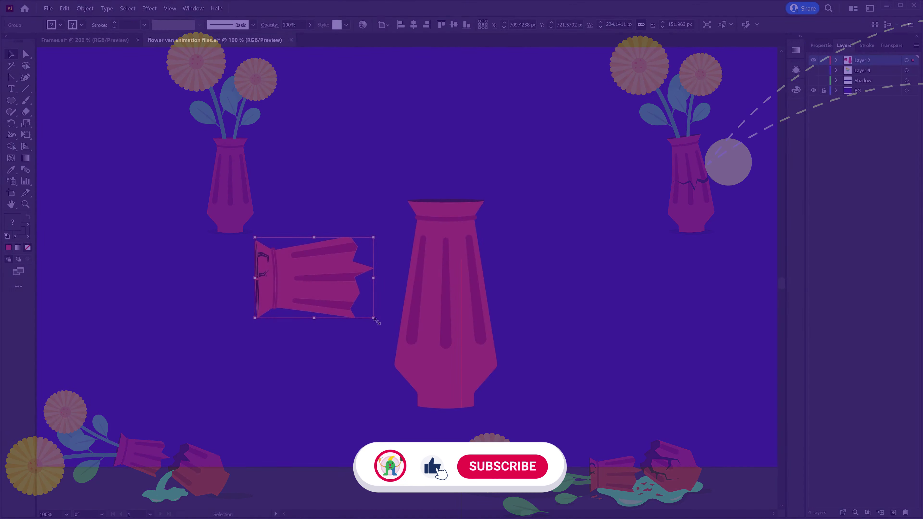
- Copy the broken lower vase group from Frames.ai and paste it into a new layer of the flower van animation file
scroll(409, 275, up, 5)
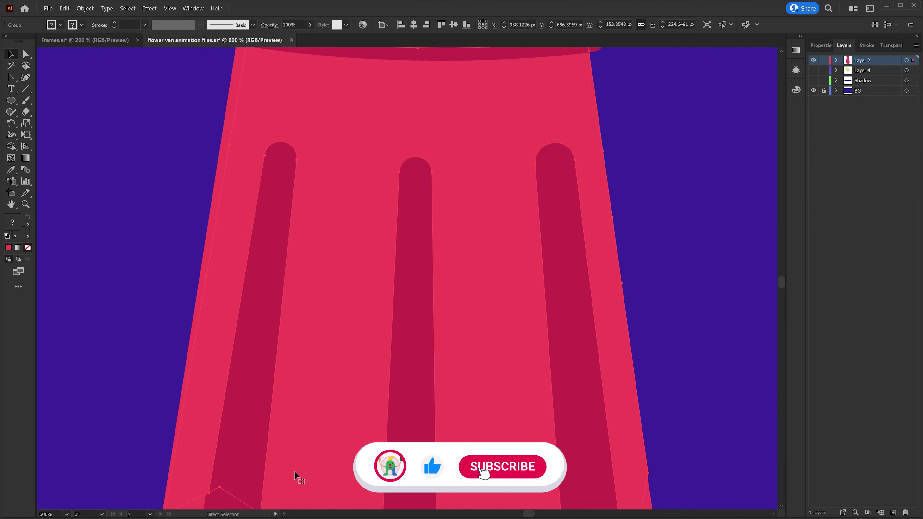
scroll(295, 477, down, 4)
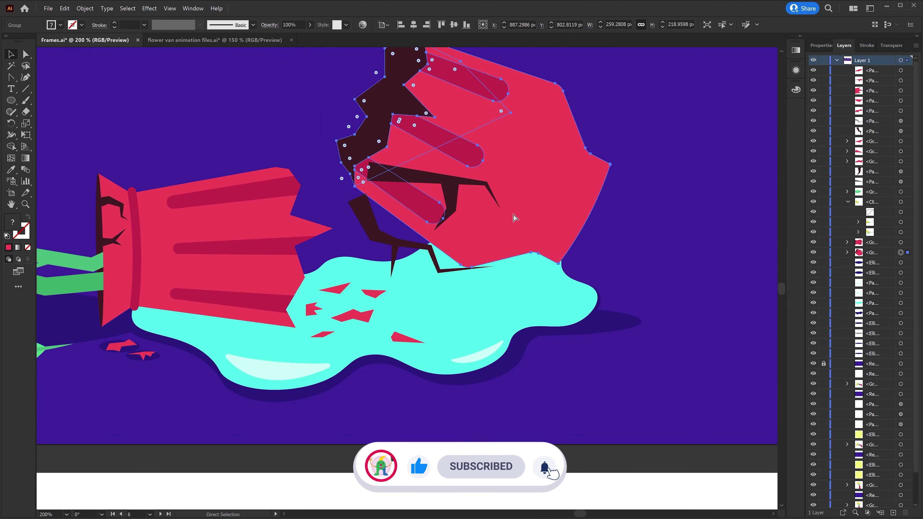
key(ctrl+z)
click(214, 40)
click(894, 513)
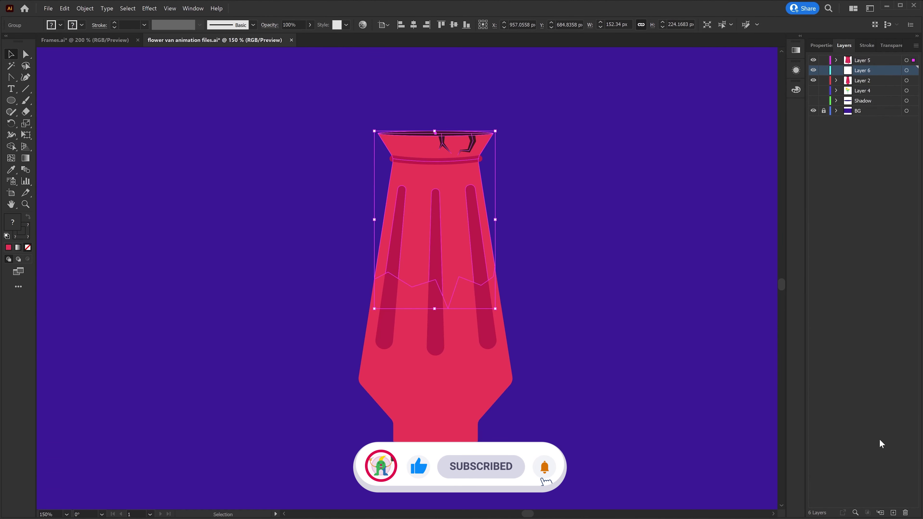
key(ctrl+v)
- Move the pasted broken lower piece over the intact vase so their matching corners coincide
right_click(366, 316)
click(391, 358)
scroll(390, 361, up, 2)
drag(474, 304, 389, 292)
scroll(403, 339, up, 3)
scroll(389, 292, up, 2)
drag(542, 254, 545, 252)
- Rotate the broken lower piece about the matched corner until it stands upright and fits the intact vase's outline
key(r)
click(543, 252)
scroll(485, 411, down, 5)
drag(544, 291, 602, 391)
key(v)
scroll(624, 373, up, 5)
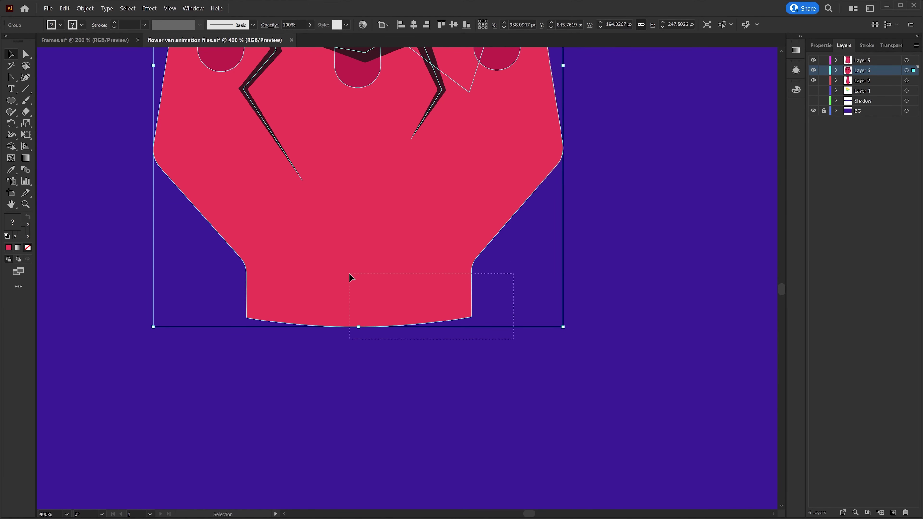
key(r)
drag(744, 368, 745, 370)
key(v)
scroll(334, 422, down, 4)
- Rename Layer 5 as Upper part and Layer 6 as Lower part
double_click(862, 60)
text(Upper part)
double_click(863, 71)
text(Lower part)
key(Return)
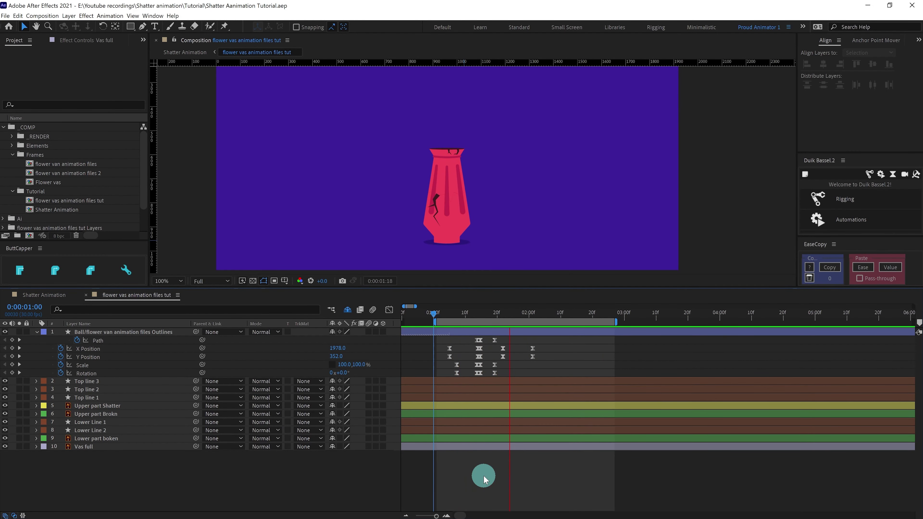
- In After Effects, try moving the Top line 1, 2 and 3 crack layers off the vase, then undo the move
key(space)
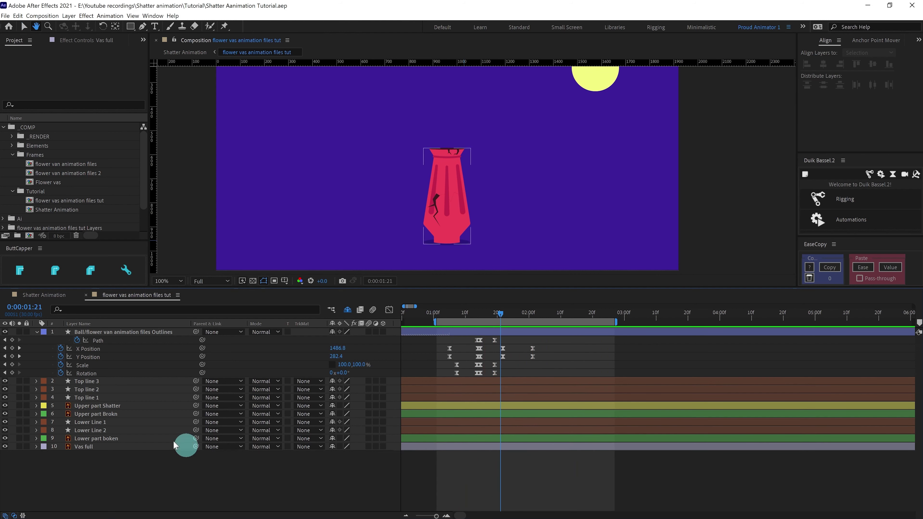
click(94, 382)
shift+click(91, 398)
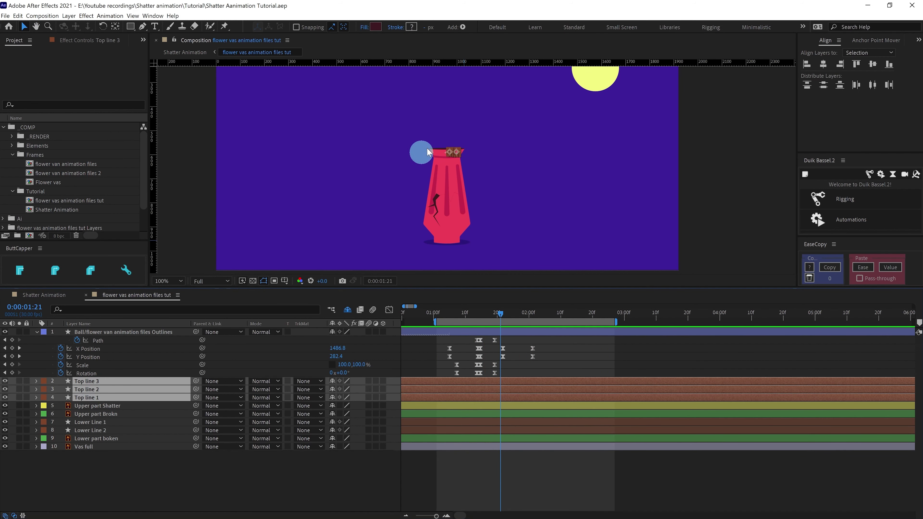
scroll(425, 146, up, 2)
drag(438, 133, 467, 123)
key(ctrl+z)
- Try moving the Upper part Shatter and Upper part Brokn layers away from the vase, undoing each move
click(388, 248)
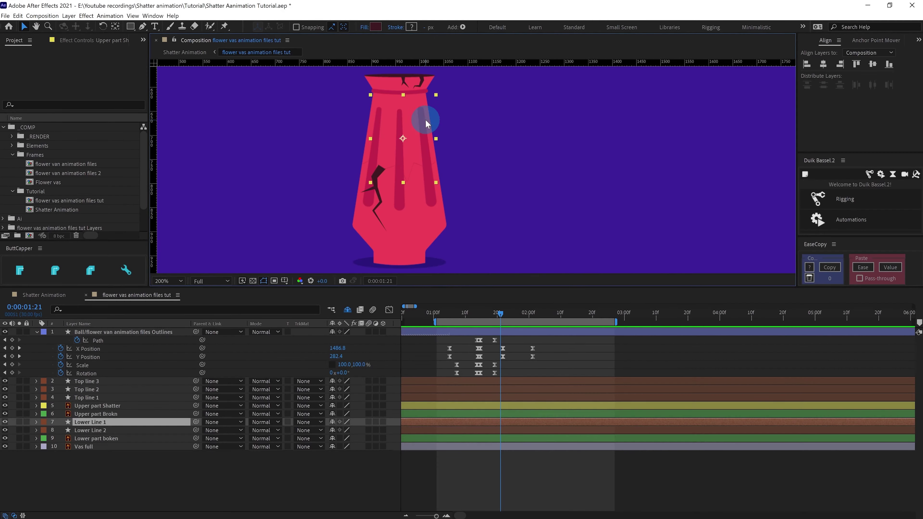
drag(426, 121, 472, 137)
key(ctrl+z)
drag(364, 113, 279, 122)
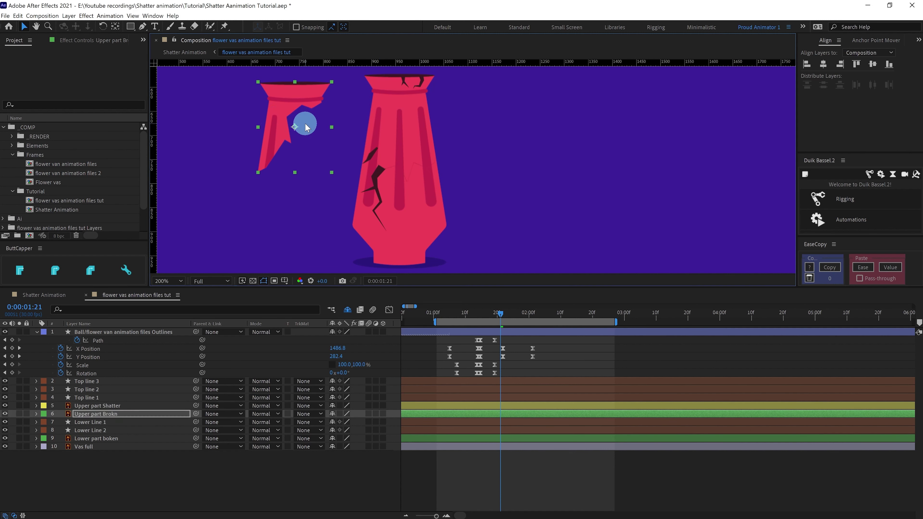
key(ctrl+z)
- Try moving the Lower part boken and Vas full layers aside, restoring each to its place
drag(406, 231, 527, 213)
key(ctrl+z)
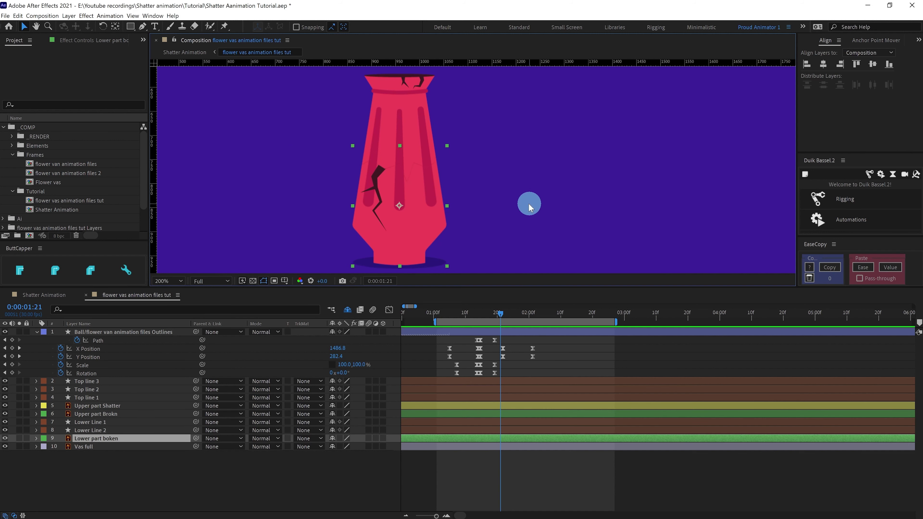
click(85, 446)
drag(432, 156, 549, 150)
key(Return)
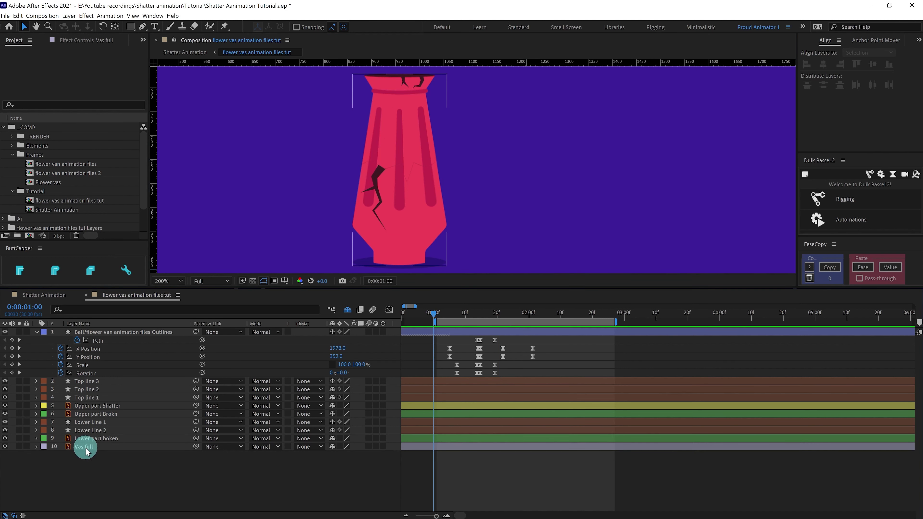
- Move the Vas full layer's anchor point to the lower-left corner of the vase's base
click(86, 448)
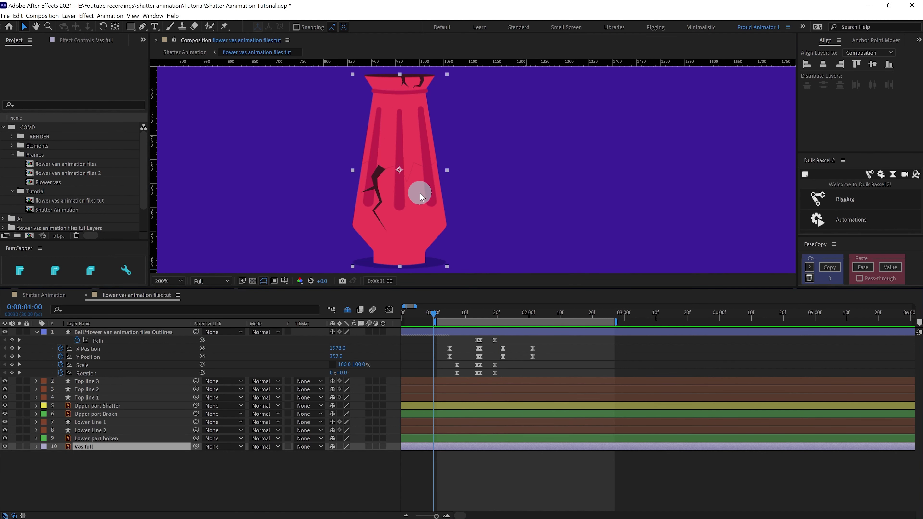
drag(424, 199, 440, 181)
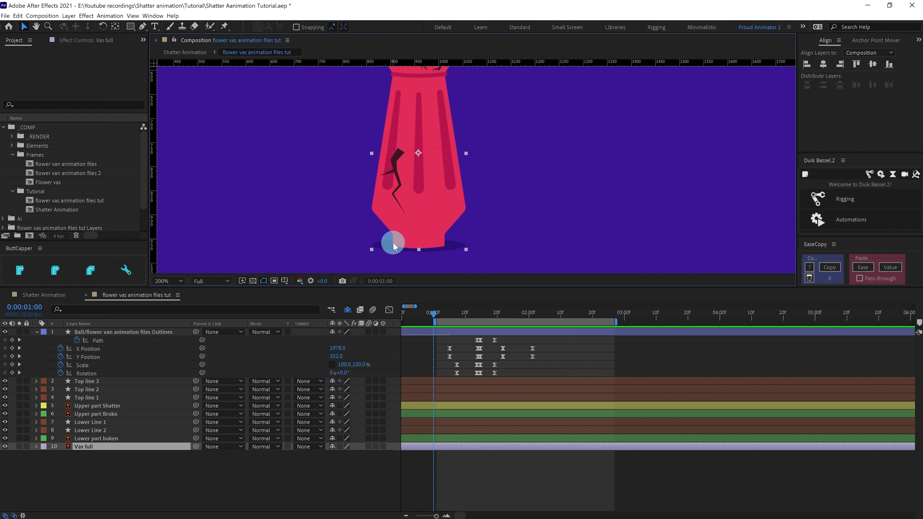
drag(418, 154, 394, 210)
scroll(394, 210, up, 2)
drag(438, 178, 634, 76)
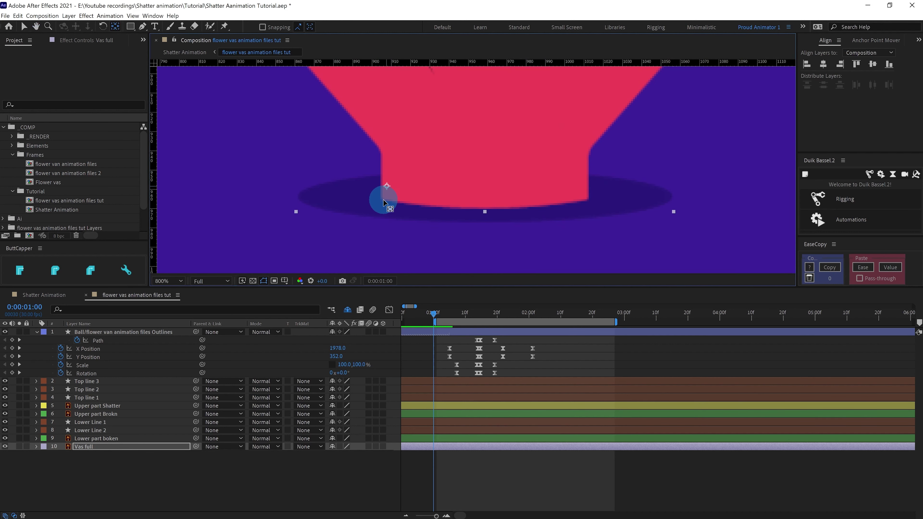
scroll(374, 222, down, 2)
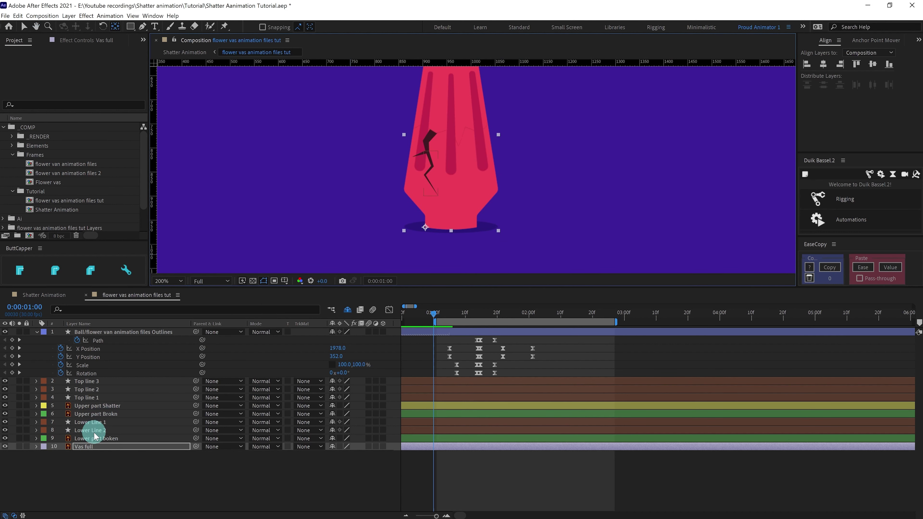
- Parent the Lower part boken and Upper part Brokn layers to Vas full
click(99, 439)
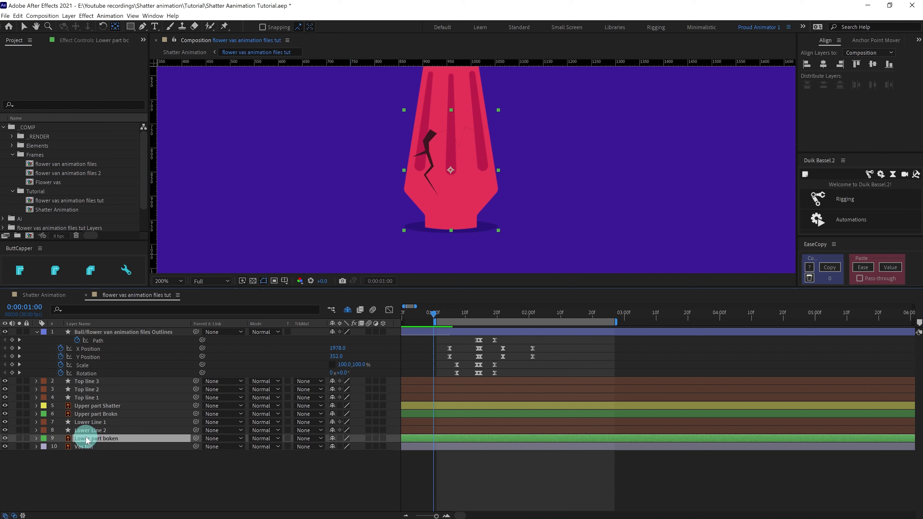
ctrl+click(94, 414)
drag(196, 414, 91, 447)
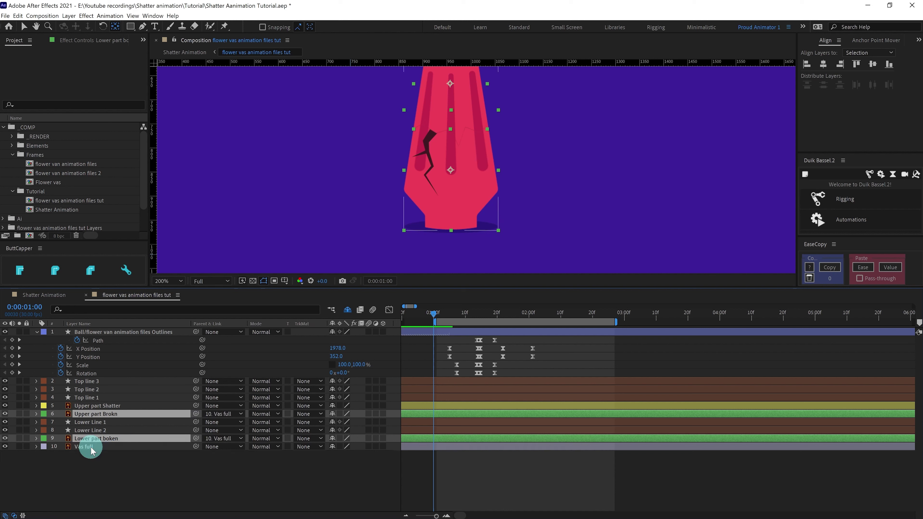
- Parent the Lower Line 1 and Lower Line 2 layers to Lower part boken
click(94, 431)
ctrl+click(99, 423)
drag(197, 431, 104, 440)
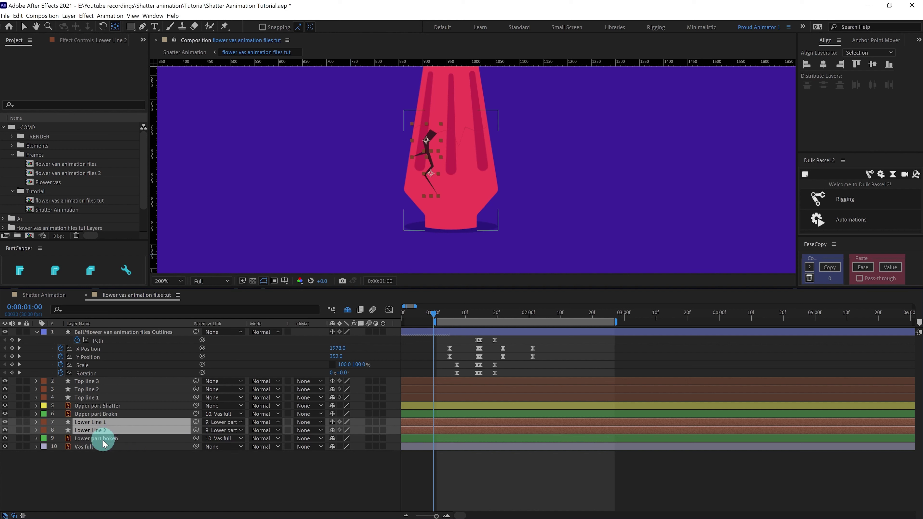
- Parent Top line 1, 2 and 3 to Upper part Brokn, and Upper part Shatter to Vas full
click(92, 398)
shift+click(93, 381)
drag(196, 397, 113, 414)
click(112, 406)
drag(196, 405, 91, 450)
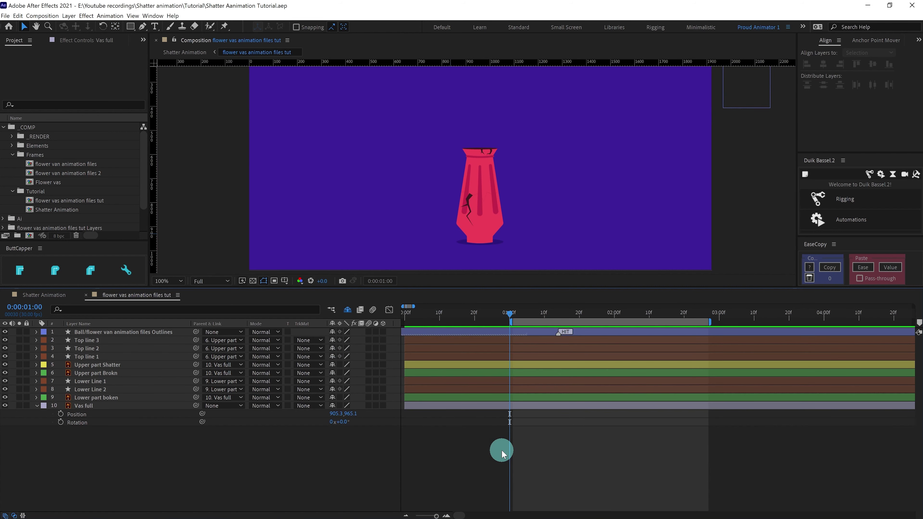
- Add a Rotation keyframe to Vas full at the HIT marker, 0:00:01:14
key(space)
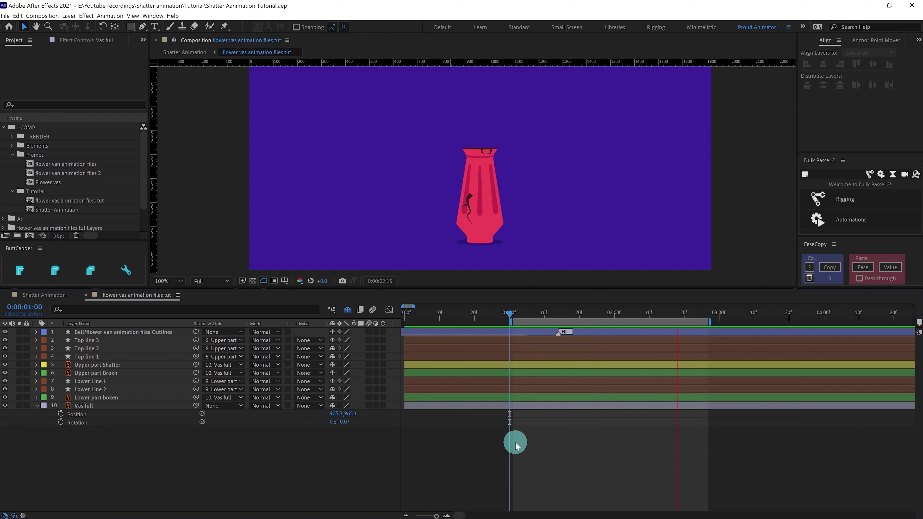
click(535, 315)
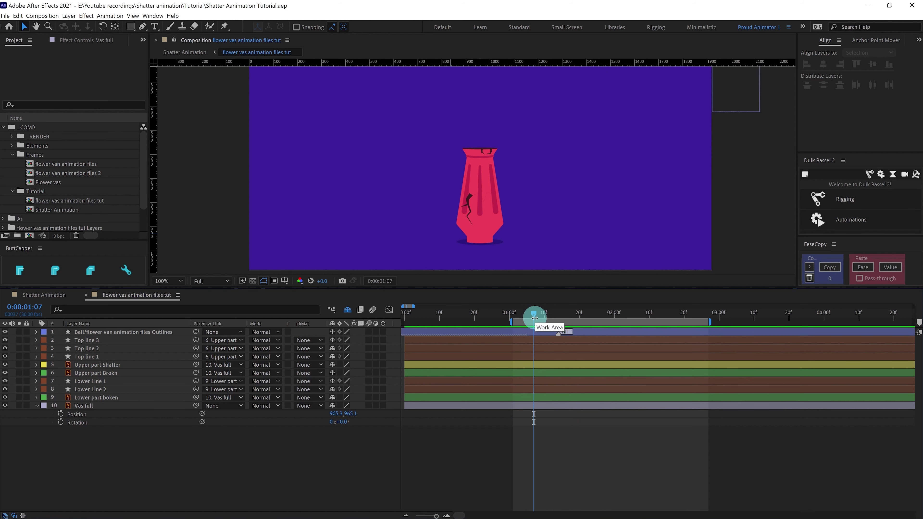
key(k)
click(61, 423)
- Set Vas full's Rotation to -90° at 0:00:01:26, 12 frames after the hit
click(25, 307)
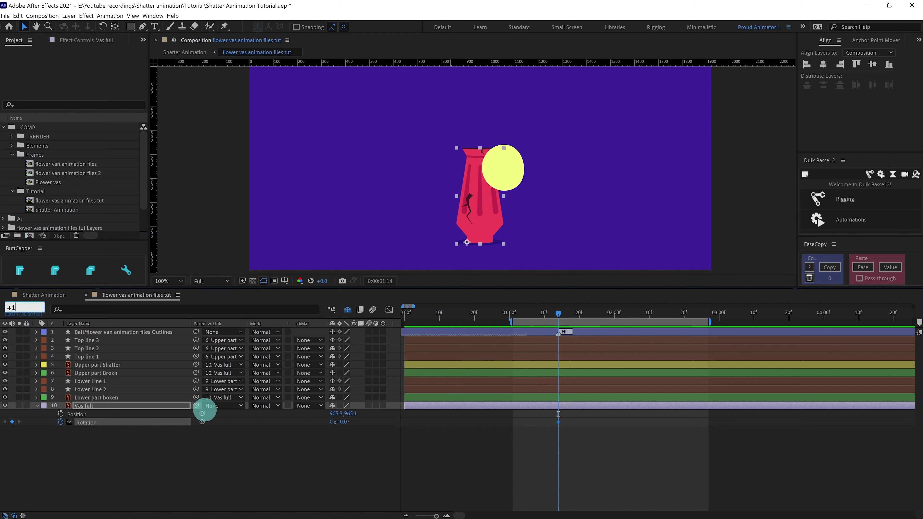
key(Return)
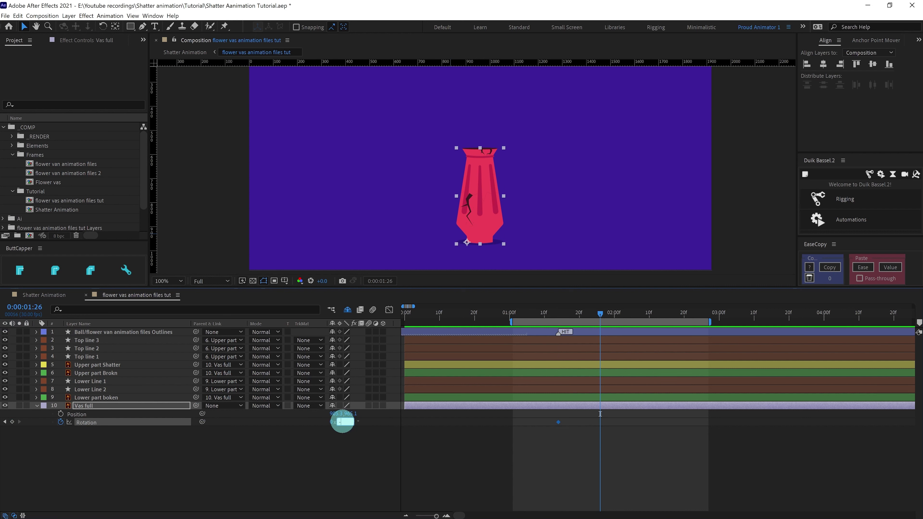
drag(343, 423, 341, 423)
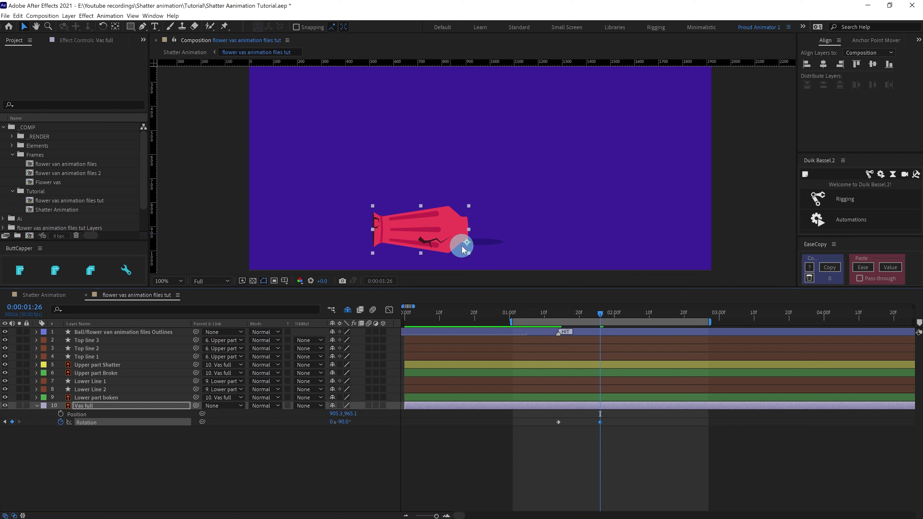
- Apply Easy Ease to both Vas full Rotation keyframes and shape their speed curve so the fall peaks near its end
drag(611, 419, 538, 437)
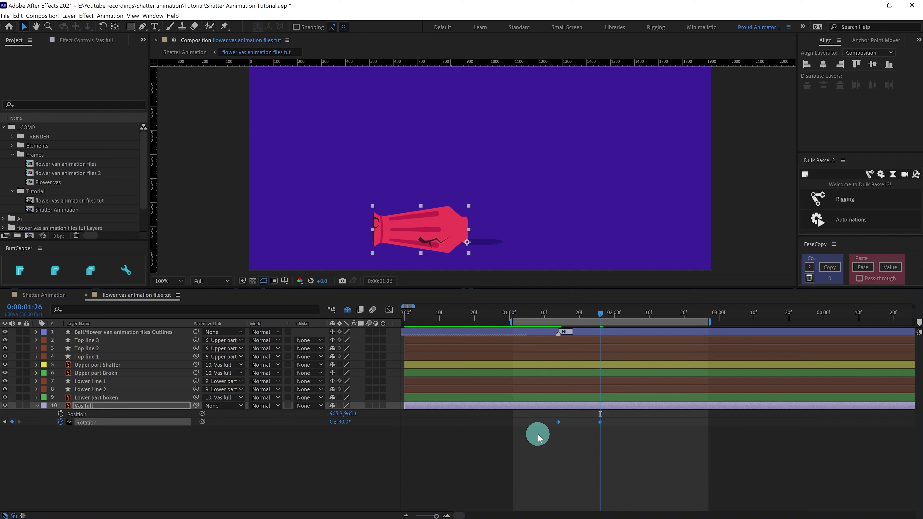
key(F9)
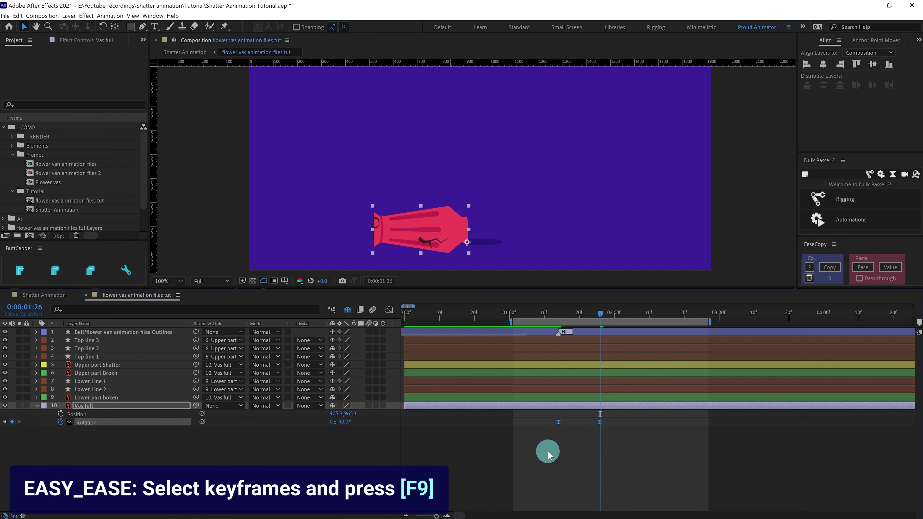
click(390, 310)
drag(585, 338, 626, 365)
key(equal)
key(equal)
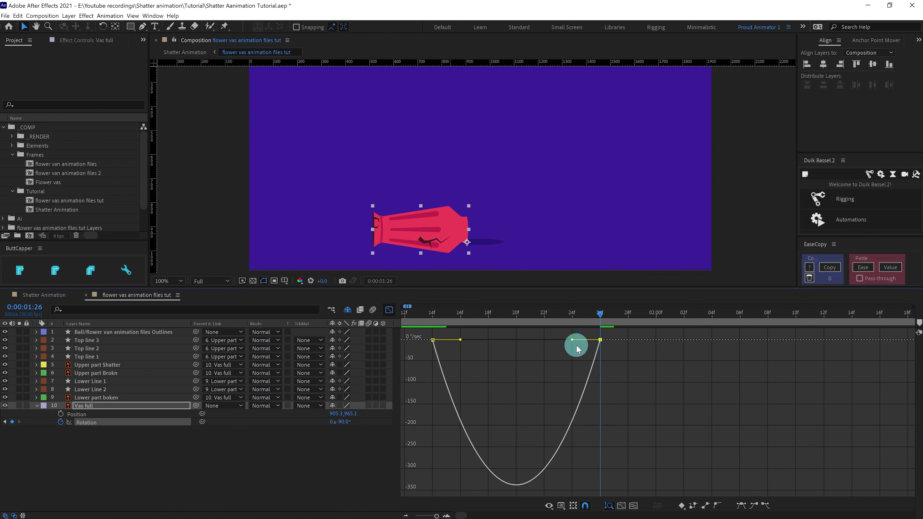
drag(572, 342, 593, 340)
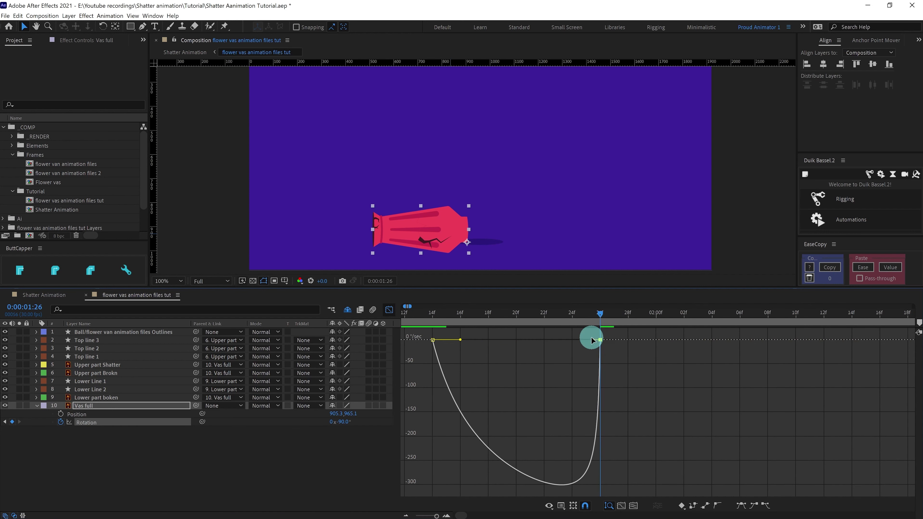
drag(462, 342, 475, 339)
drag(592, 340, 589, 341)
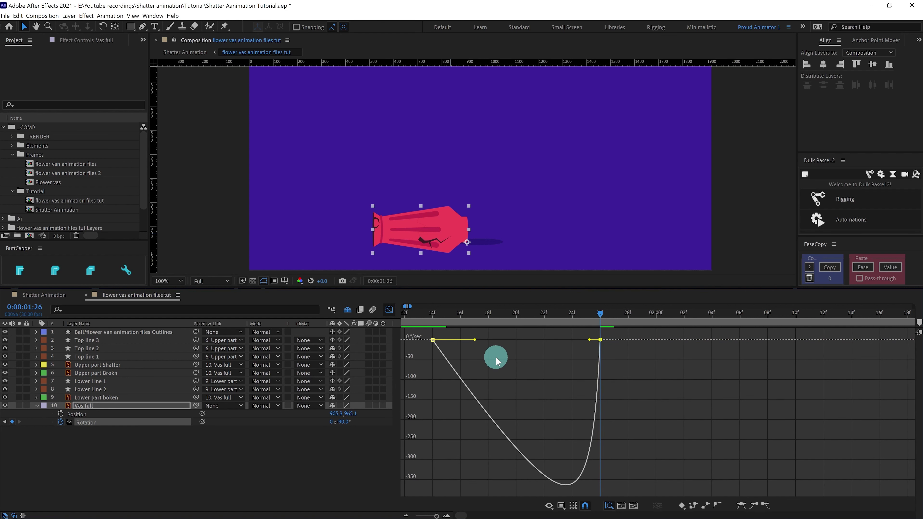
- Preview the vase's fall from 0:00:01:04
key(minus)
key(minus)
click(524, 313)
key(space)
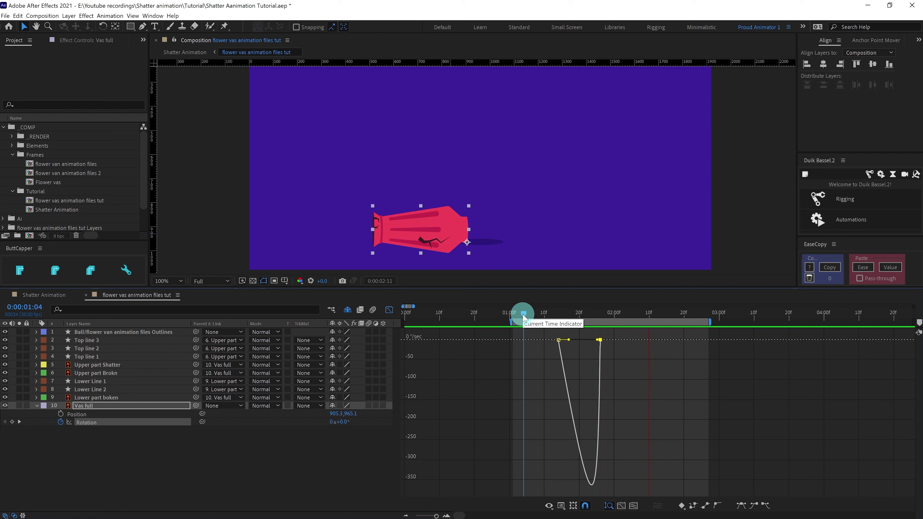
- Move the last Vas full Rotation keyframe two frames earlier, to 0:00:01:24
drag(523, 313, 594, 314)
key(k)
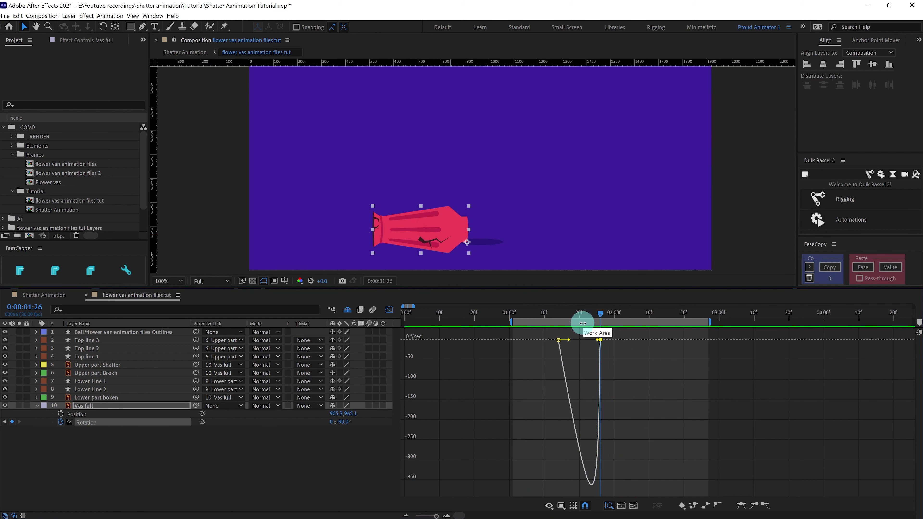
key(equal)
key(equal)
drag(600, 340, 575, 340)
key(j)
key(j)
key(minus)
key(minus)
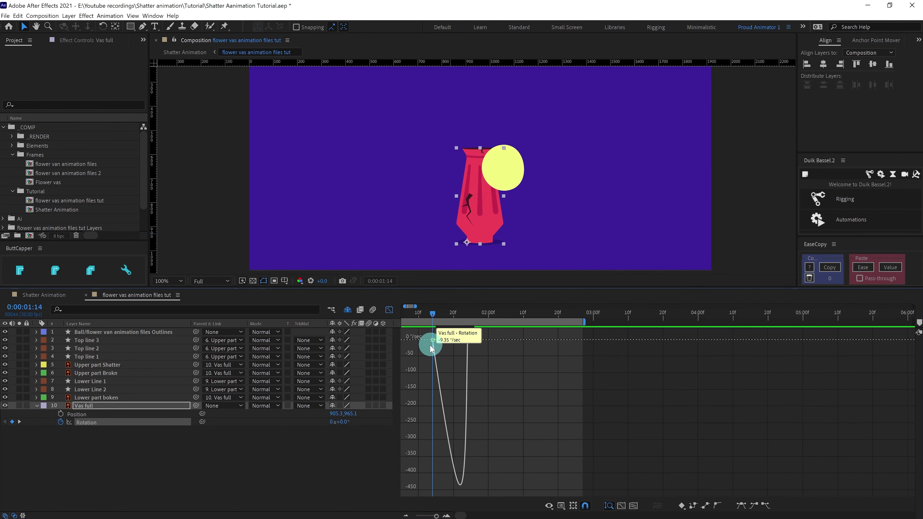
- Return from the speed graph to the layer bars and preview the retimed fall from 0:00:01:04
drag(433, 345, 505, 340)
click(389, 310)
key(shift+Page_Up)
key(space)
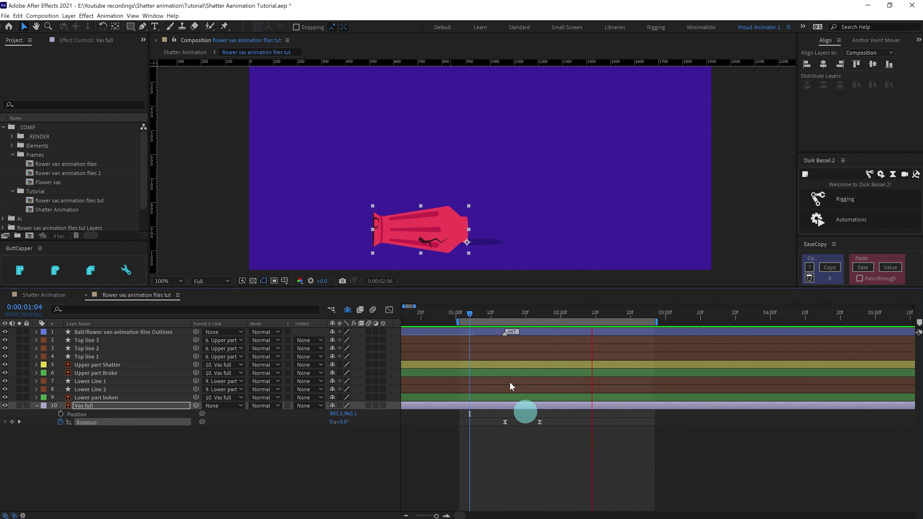
key(space)
- Add a Position keyframe to Vas full at the hit, 0:00:01:14
drag(470, 314, 505, 314)
click(539, 452)
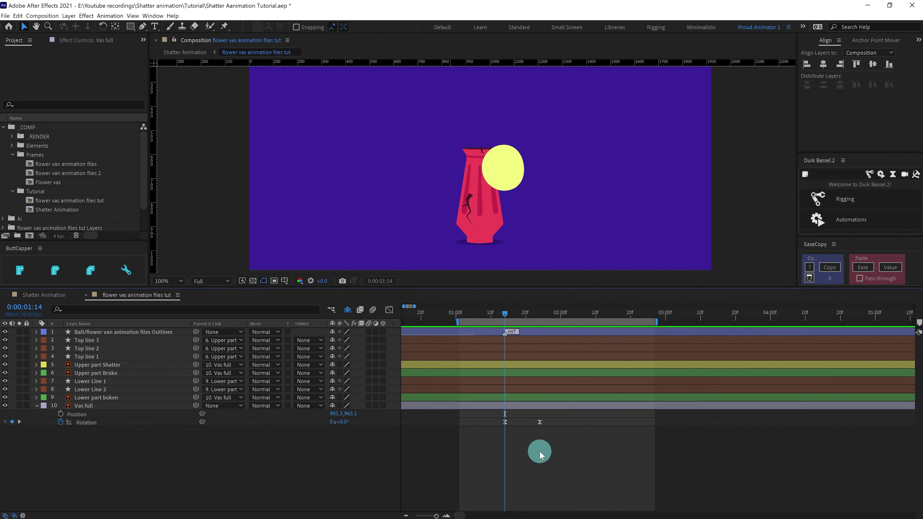
click(60, 414)
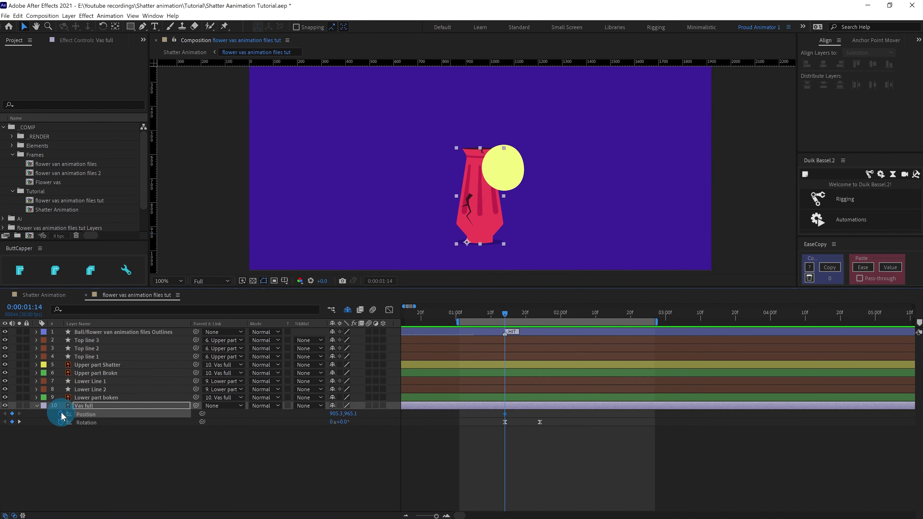
- Add a Position keyframe to Vas full at 0:00:01:24 and place a horizontal guide at ground level
key(k)
click(12, 414)
scroll(474, 252, up, 1)
drag(493, 63, 491, 199)
scroll(490, 229, up, 1)
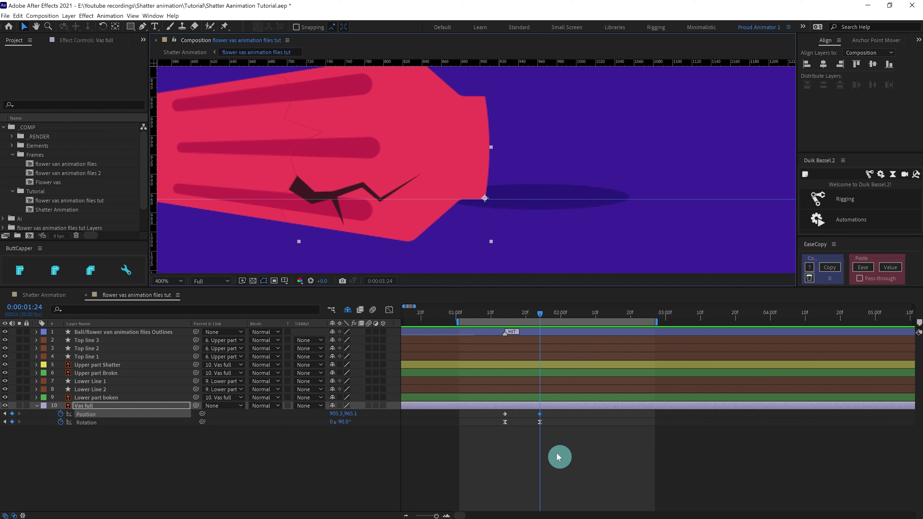
- Raise the fallen Vas full to about 905.3, 924.9 at 0:00:01:24 so its lowest corner meets the ground guide
drag(435, 148, 441, 110)
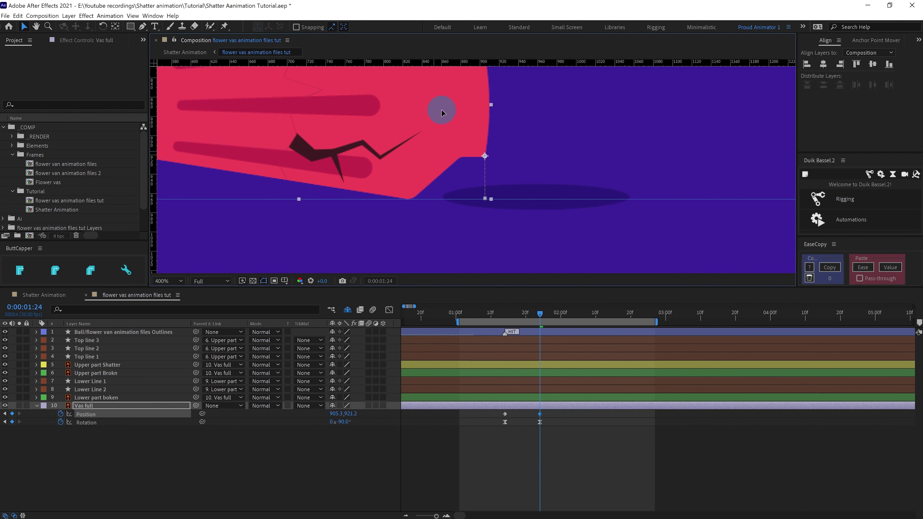
click(415, 198)
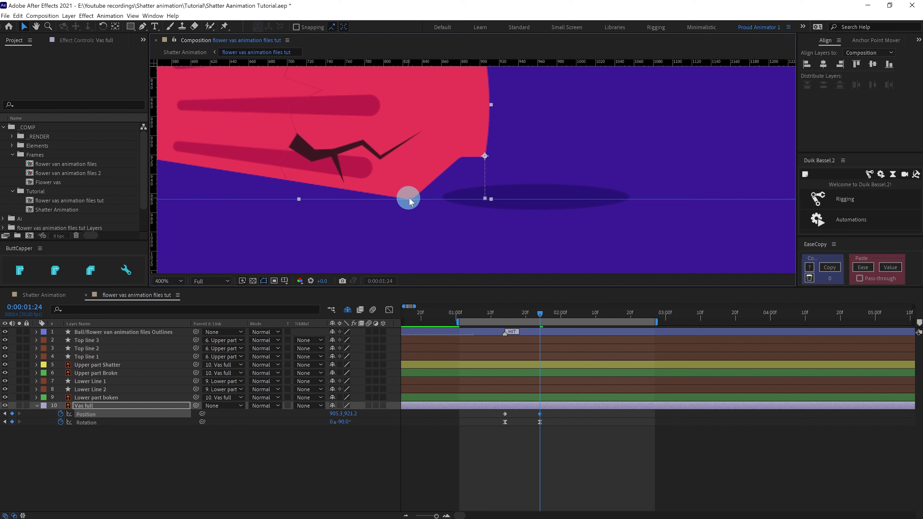
key(Down)
key(Down)
key(Down)
key(Down)
key(Down)
key(Down)
key(Down)
key(Down)
key(Down)
key(Down)
key(Down)
key(Down)
key(Down)
key(Down)
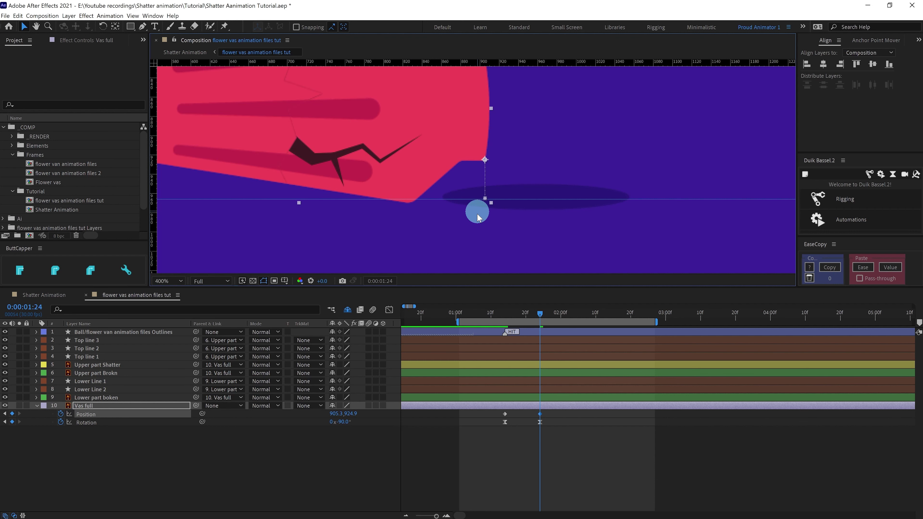
- Set Vas full's Rotation to -93° at 0:00:01:24
scroll(478, 211, down, 2)
click(347, 422)
key(Down)
key(Down)
key(Down)
key(Down)
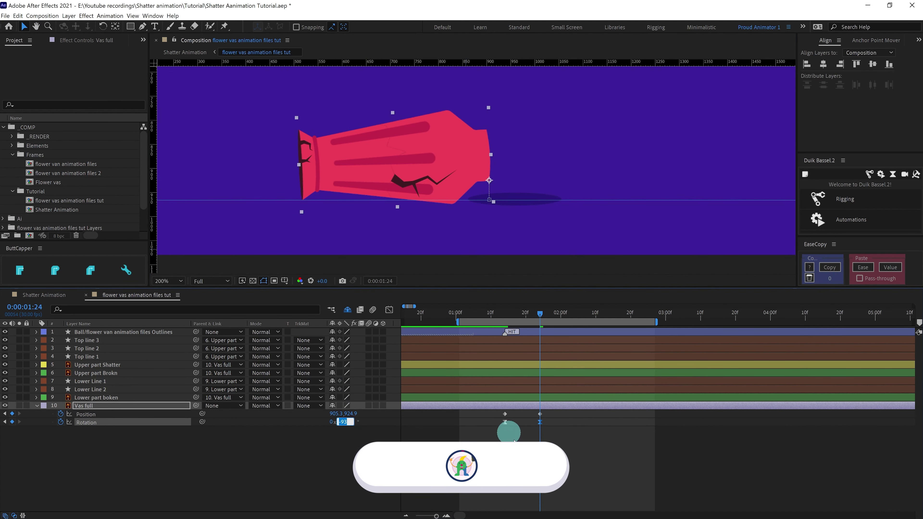
- Nudge Vas full up to 905.3, 918.9 and set its Rotation to -94° at 0:00:01:24
click(526, 407)
key(Up)
key(Up)
key(Up)
key(Up)
key(Up)
key(Up)
key(Up)
key(Up)
key(Up)
key(Up)
key(Up)
key(Up)
click(347, 422)
key(Down)
key(Down)
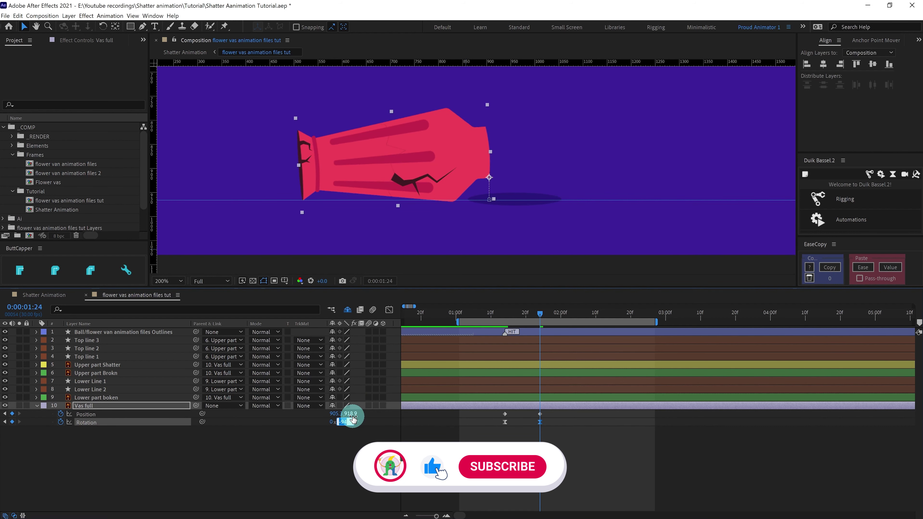
click(404, 245)
- Hold Vas full's Position at 905.3, 965.1 with keyframes at 0:00:01:22 and 0:00:01:21
key(equal)
key(equal)
drag(540, 316, 511, 319)
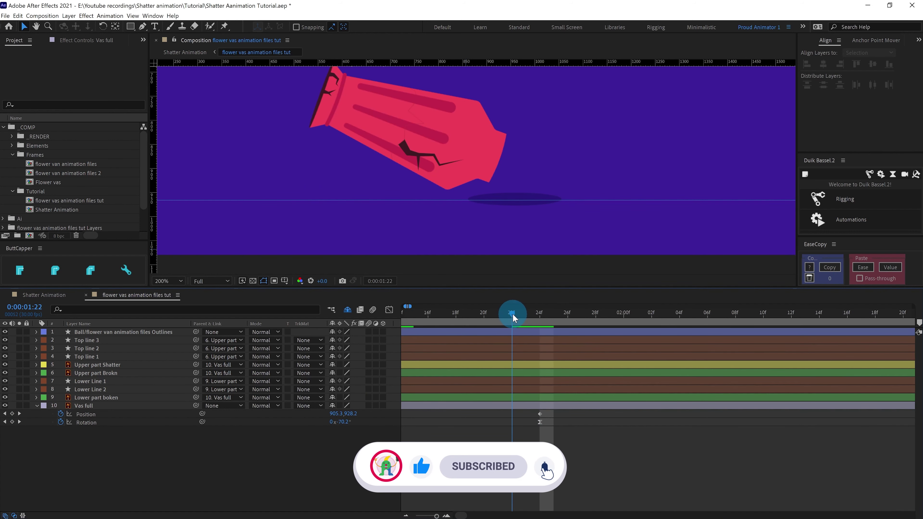
scroll(548, 454, left, 3)
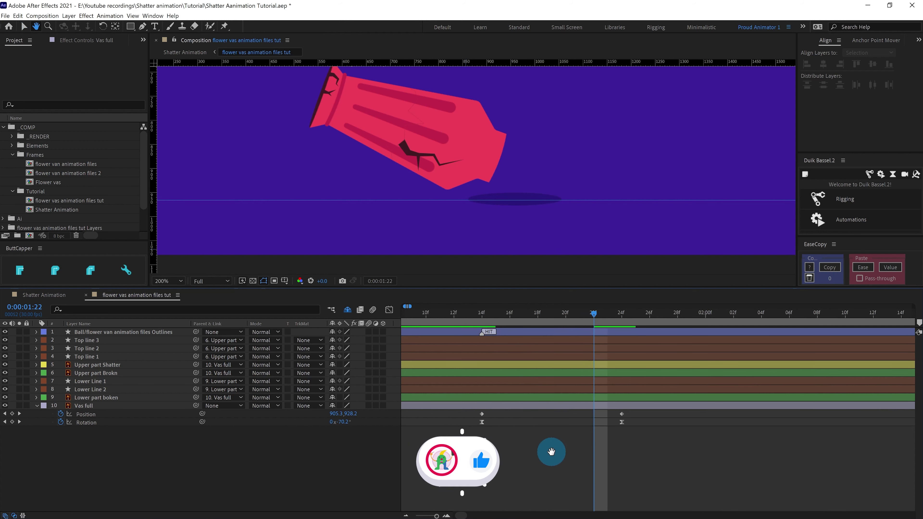
drag(490, 412, 467, 415)
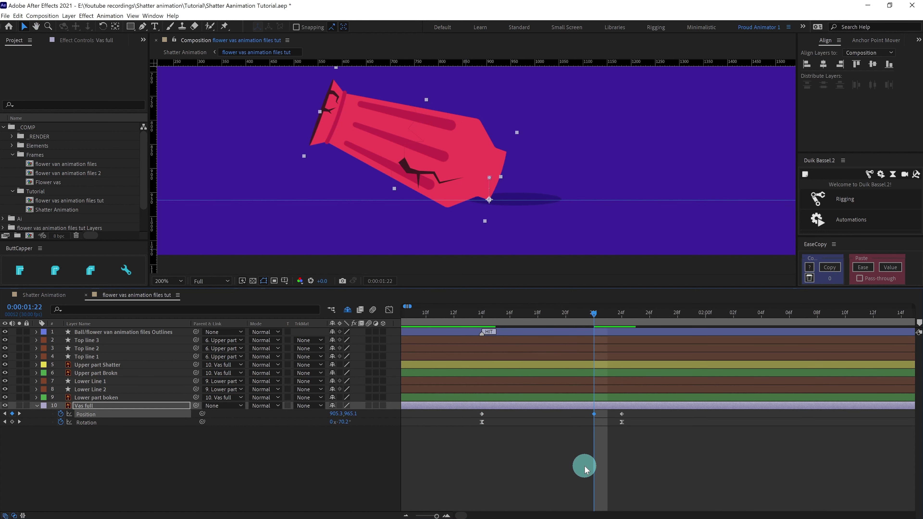
key(Page_Up)
key(Page_Up)
key(Page_Down)
key(ctrl+v)
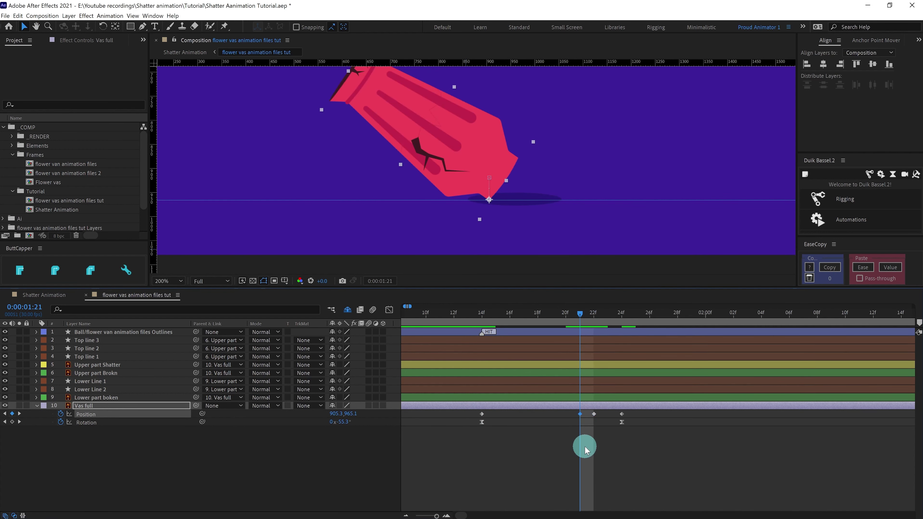
- Set a Position keyframe of 905.3, 930.0 on Vas full at 0:00:01:23
key(Page_Down)
key(Page_Down)
key(ctrl+v)
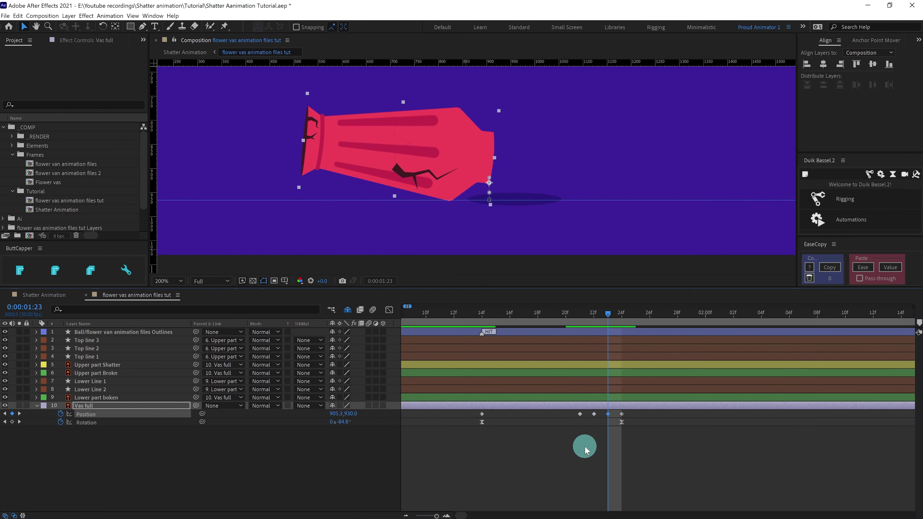
- Preview the vase's fall with the adjusted Position keyframes
click(585, 447)
key(shift+Page_Up)
scroll(387, 192, down, 1)
key(space)
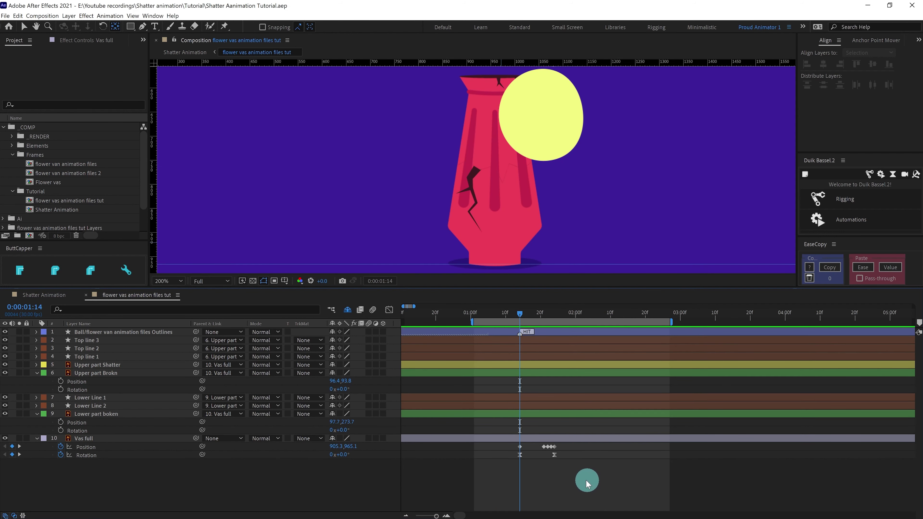
- Split the Vas full layer at the hit, 0:00:01:14, and hide the resulting Vas full 2 layer
mouse_move(519, 312)
mouse_down()
mouse_move(536, 312)
mouse_move(504, 316)
mouse_move(519, 315)
mouse_up()
key(ctrl+shift+a)
click(519, 438)
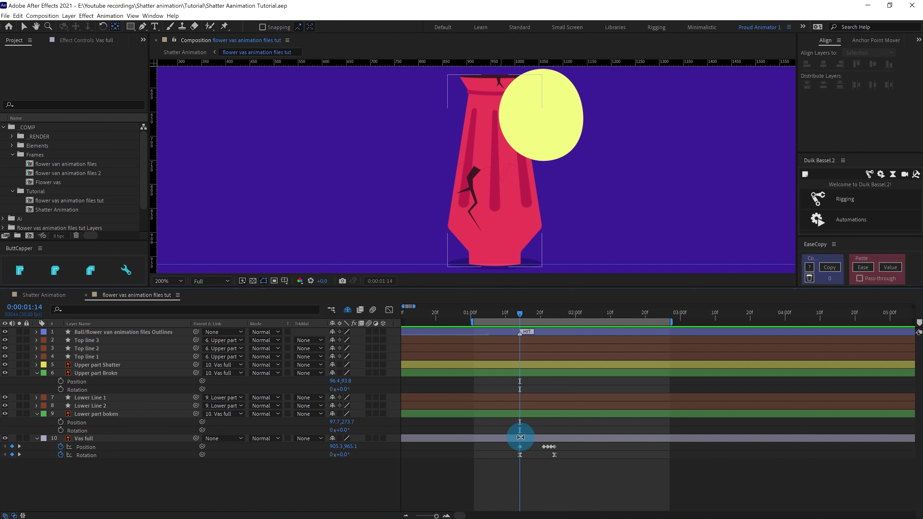
key(ctrl+shift+d)
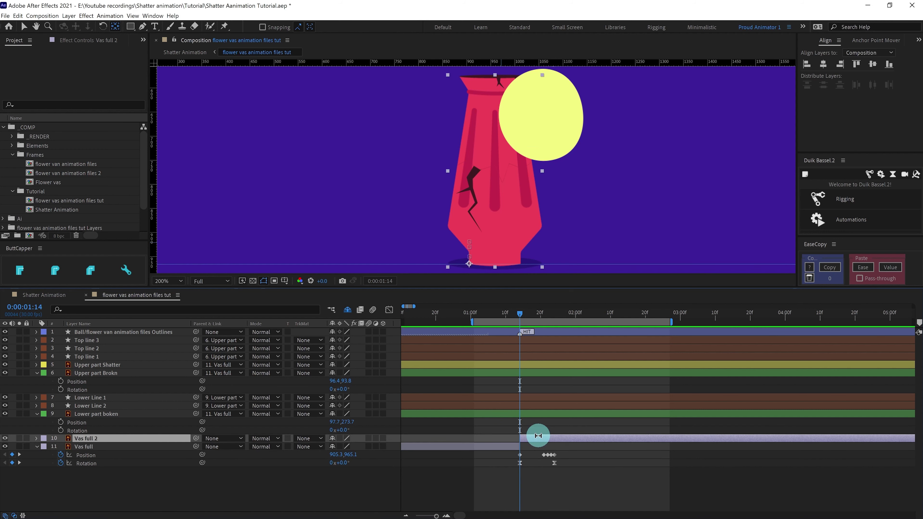
click(6, 438)
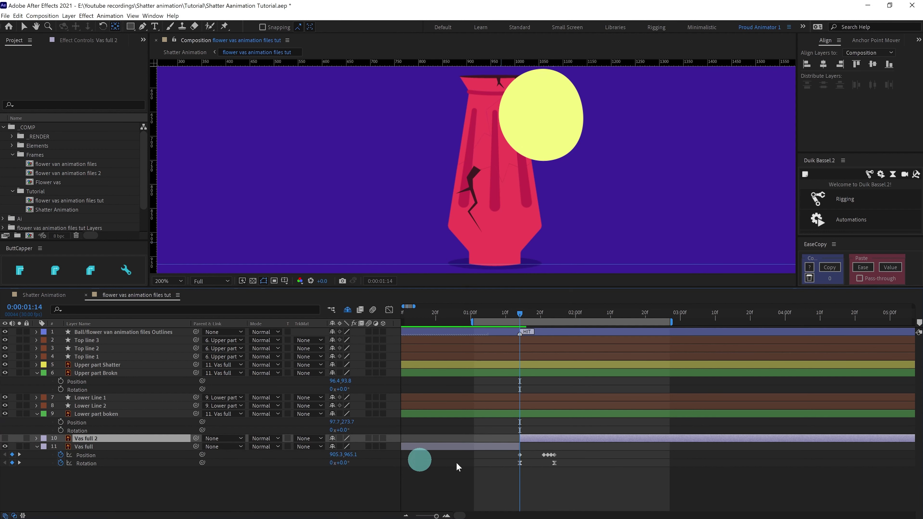
- Move Lower part boken's anchor point to its lower-left corner and add Position and Rotation keyframes at 0:00:01:14
click(103, 414)
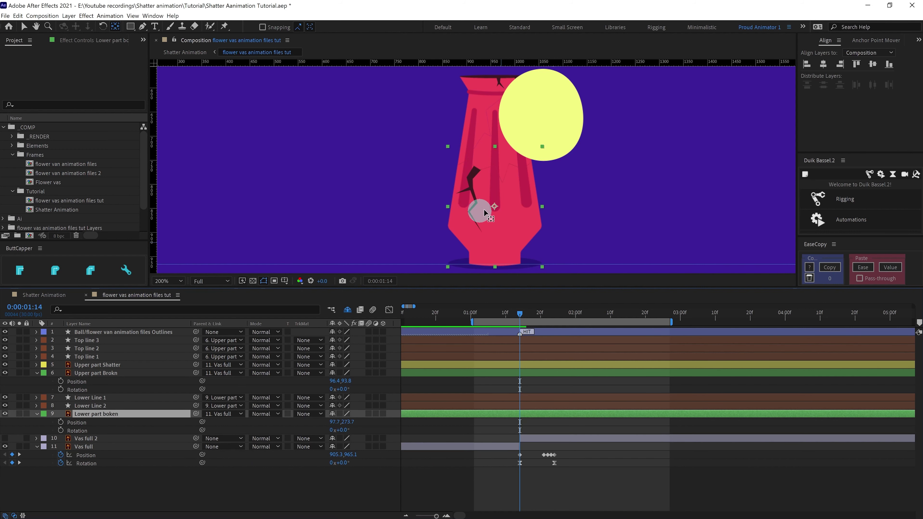
drag(453, 228, 449, 232)
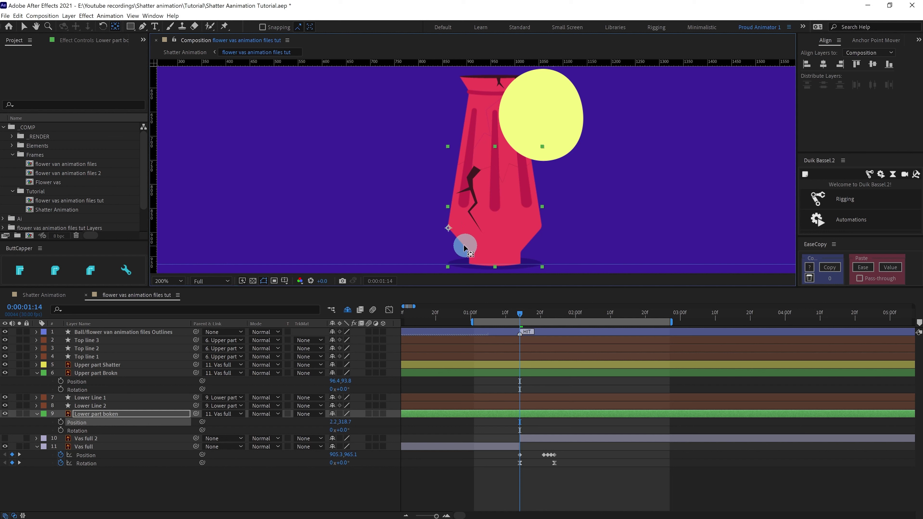
key(p)
click(60, 423)
key(r)
click(61, 422)
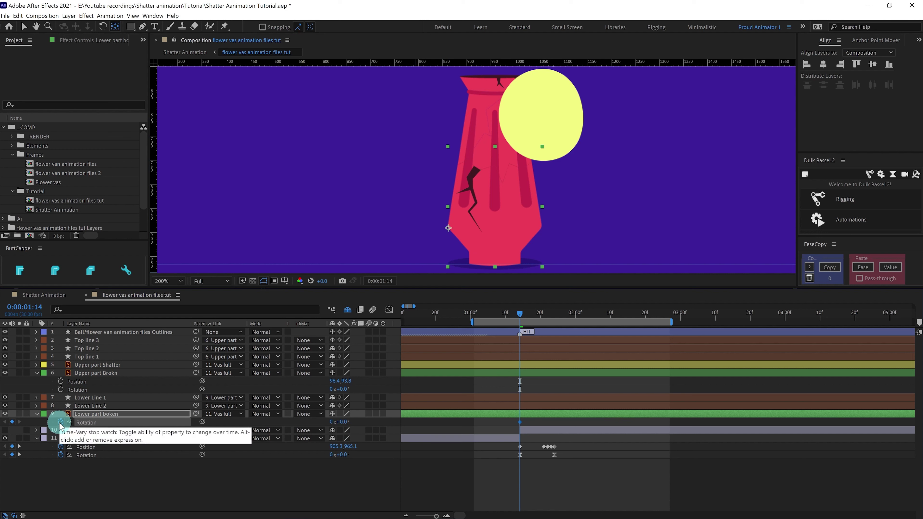
key(u)
click(61, 423)
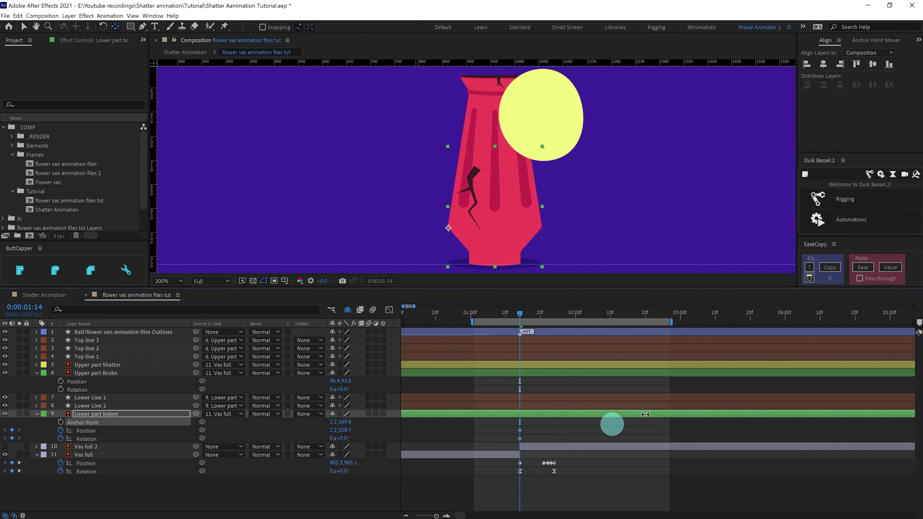
- Rotate Lower part boken to 29° at 0:00:01:24 so it breaks away from the upper part
click(566, 315)
key(j)
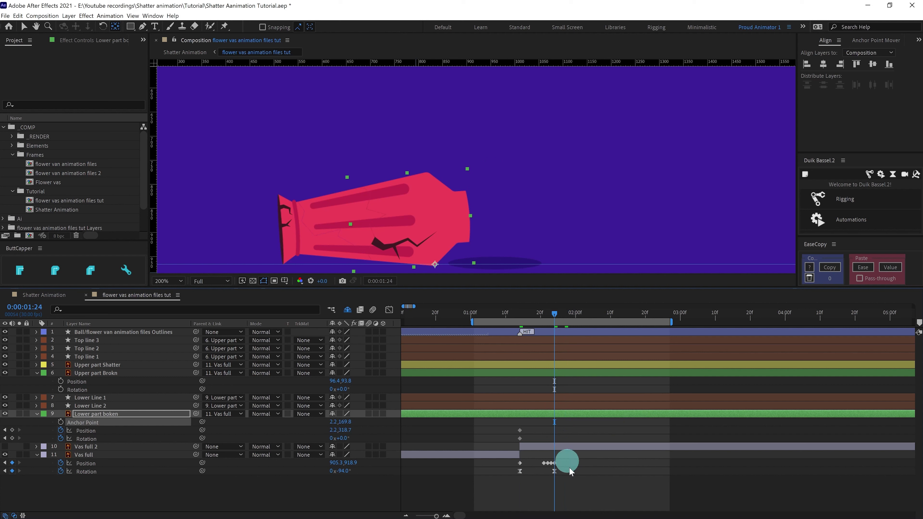
click(574, 490)
drag(341, 439, 353, 435)
scroll(508, 188, up, 1)
drag(460, 154, 496, 148)
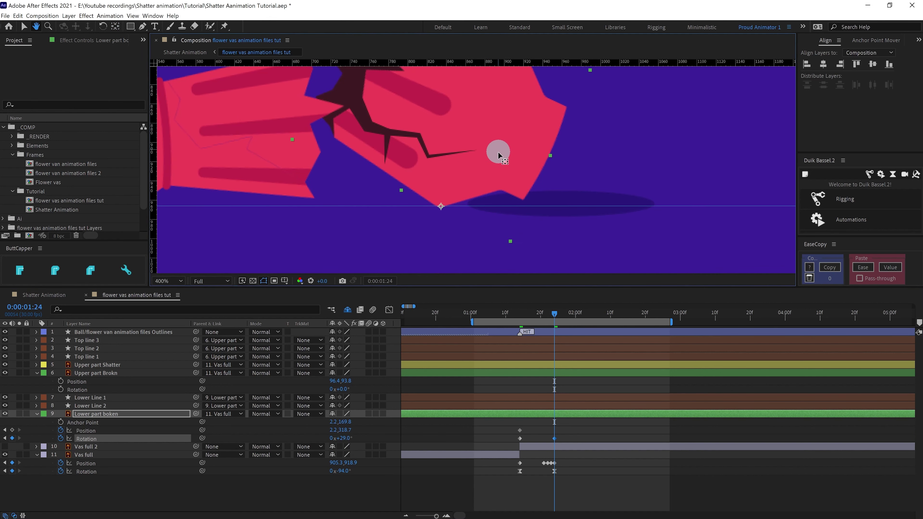
scroll(491, 166, up, 1)
- Increase Lower part boken's Rotation by another 4° and add a Position keyframe at 0:00:01:24
click(345, 438)
key(Up)
key(Up)
key(Up)
key(Up)
click(573, 431)
click(12, 430)
- Copy the easing of Vas full's Rotation keyframes onto Lower part boken's two Rotation keyframes
scroll(276, 200, down, 2)
drag(521, 317, 538, 315)
key(period)
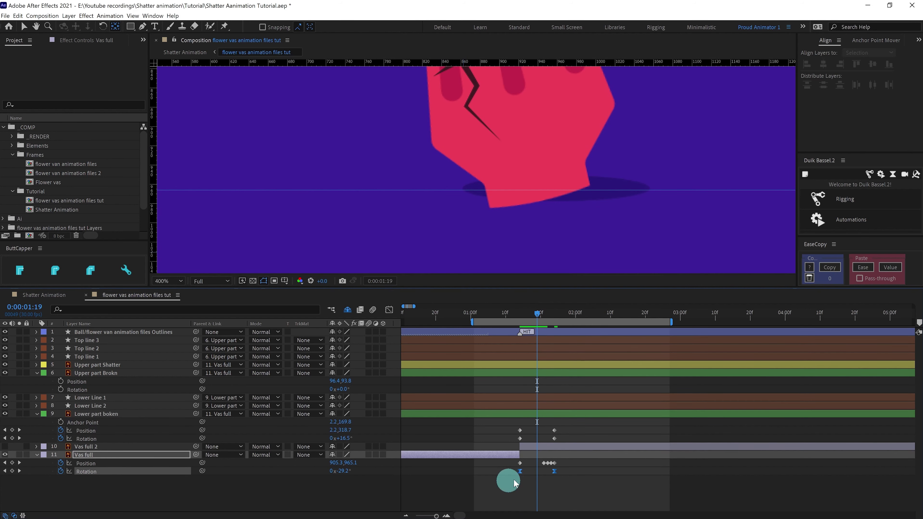
click(122, 473)
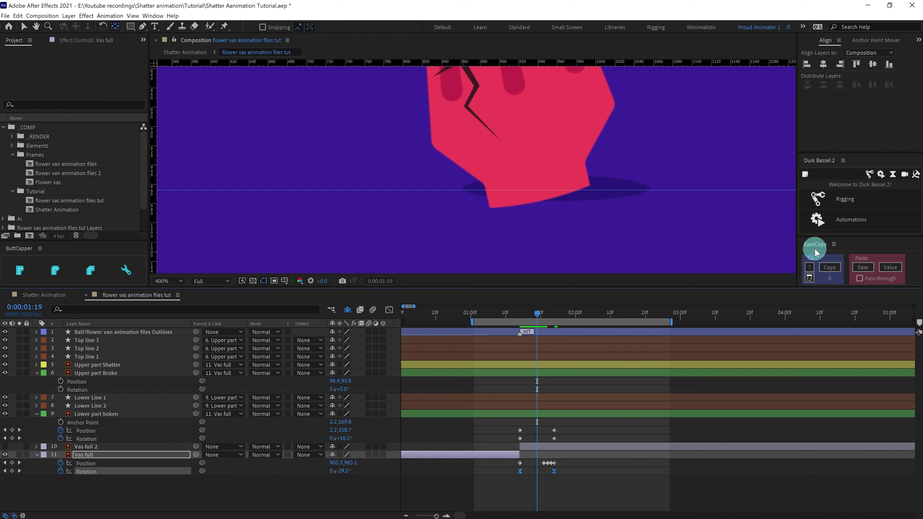
click(830, 267)
click(554, 439)
drag(560, 437, 497, 443)
click(864, 268)
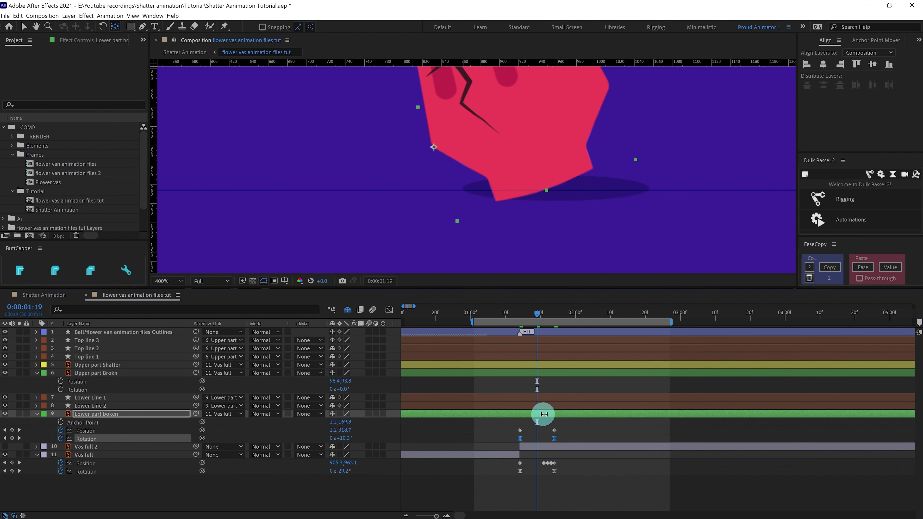
- Raise Lower part boken to 7.7, 308.9 at 0:00:01:19 so its base corner rests on the ground guide
key(Up)
key(Up)
key(Up)
key(Up)
key(Up)
key(Up)
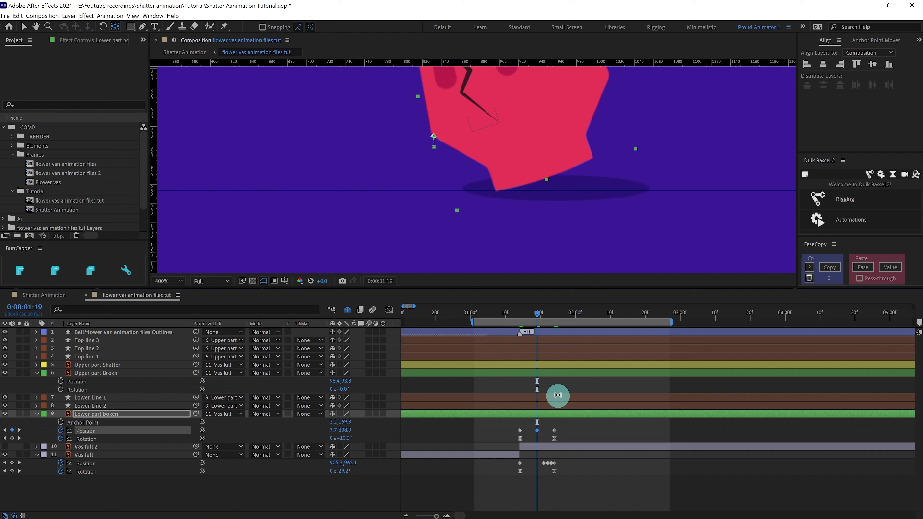
- Lower the broken lower part to 4.9, 315.8 at 0:00:01:17 so it meets the ground guide
click(552, 383)
click(529, 313)
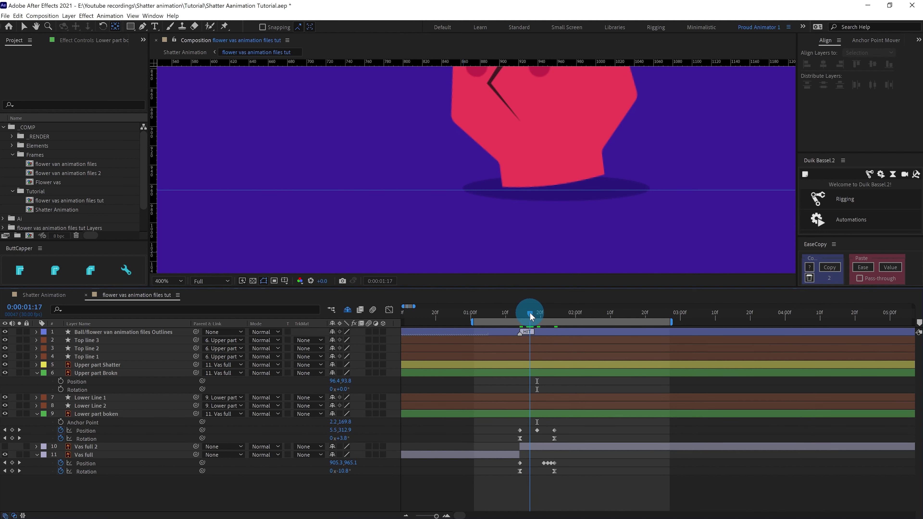
click(553, 410)
key(Down)
key(Down)
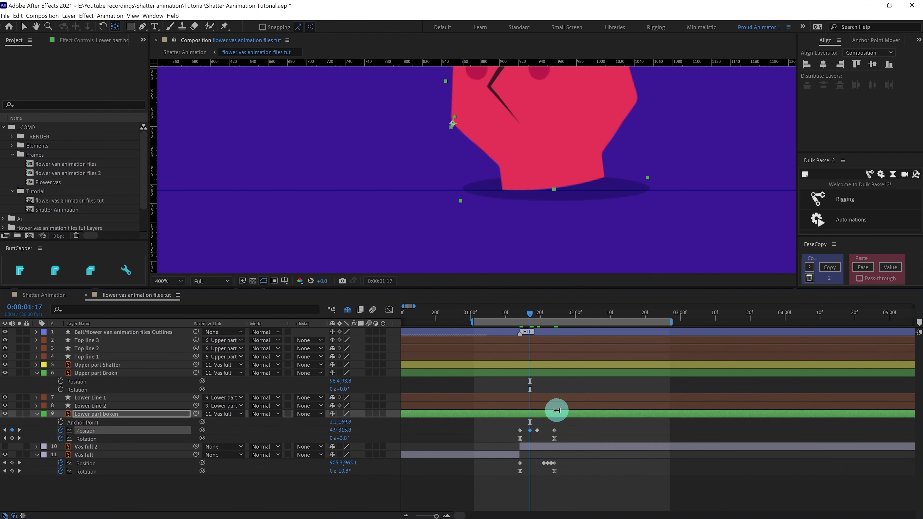
- Add Position keyframes to Lower part boken at 0:00:01:15, 0:00:01:16 and 0:00:01:18 to keep its base grounded
click(525, 314)
key(Down)
click(521, 314)
key(Page_Down)
key(Page_Down)
key(Page_Down)
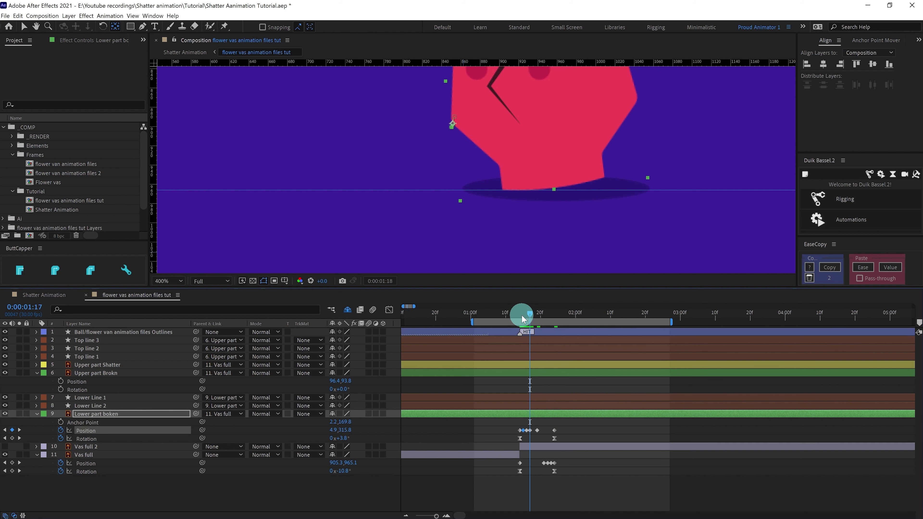
key(Page_Down)
key(Page_Down)
key(Page_Down)
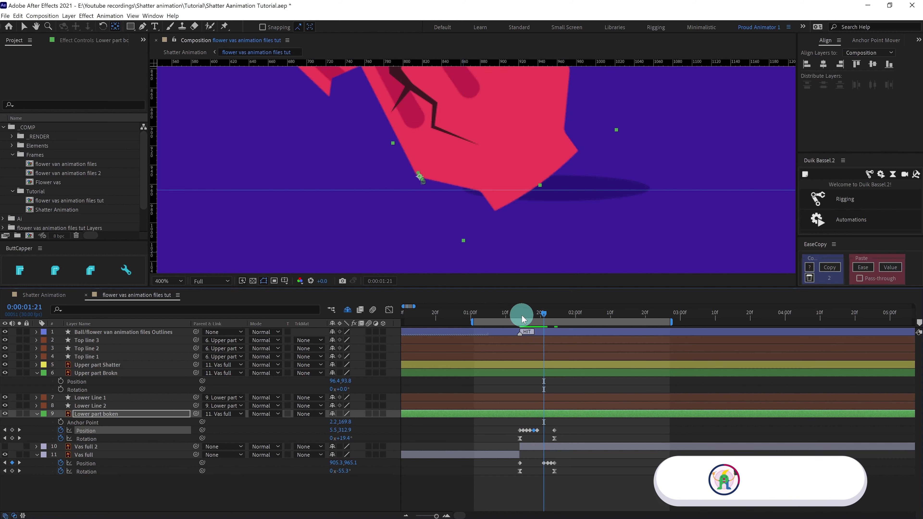
- Raise Lower part boken to 20.5, 302.5 at 0:00:01:21 so its lowest corner sits near the guide
key(shift+Up)
key(shift+Up)
key(shift+Up)
key(shift+Up)
key(shift+Up)
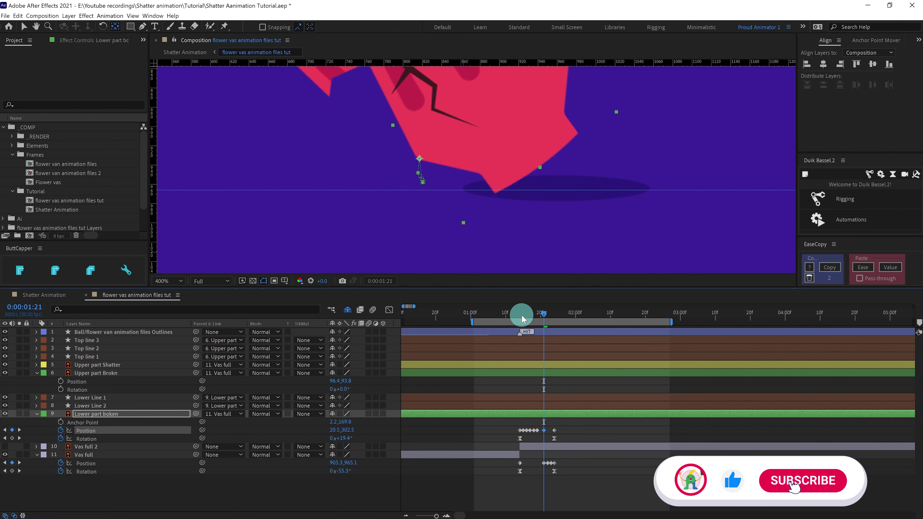
- Adjust Lower part boken's Position against the ground guide with keyframes at 0:00:01:22 and 0:00:01:23
key(Page_Down)
key(Page_Down)
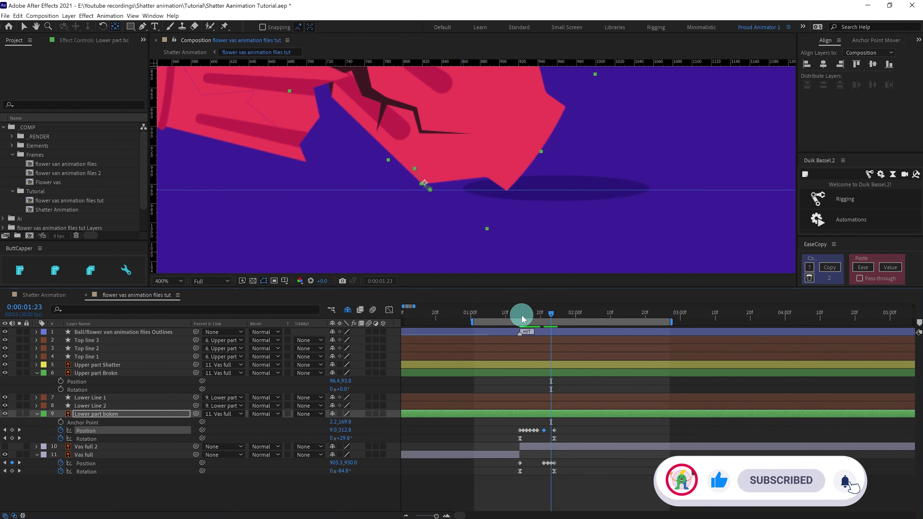
key(Page_Up)
key(Up)
key(Up)
key(Up)
key(Up)
key(Up)
key(Up)
key(Up)
key(Up)
key(Up)
key(Up)
key(Up)
key(Up)
key(Up)
key(Up)
key(Up)
key(Up)
key(Page_Down)
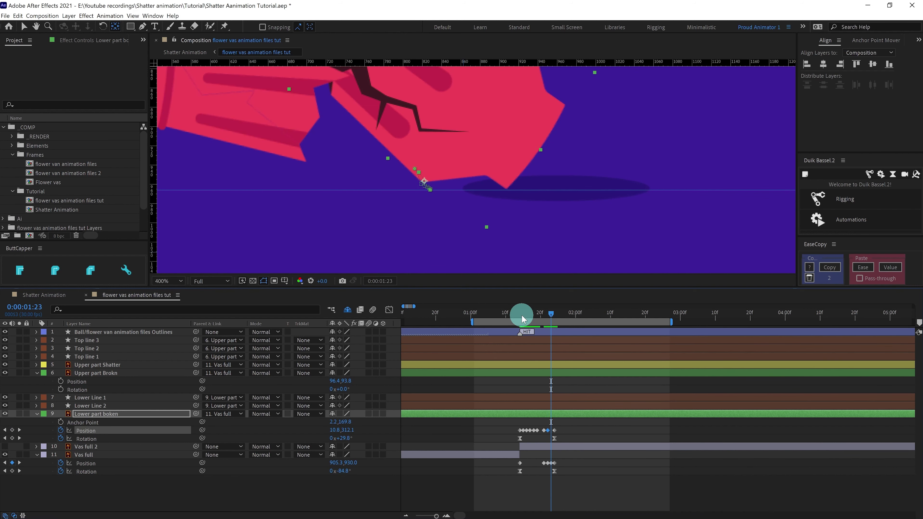
key(Page_Up)
key(Page_Up)
key(Page_Up)
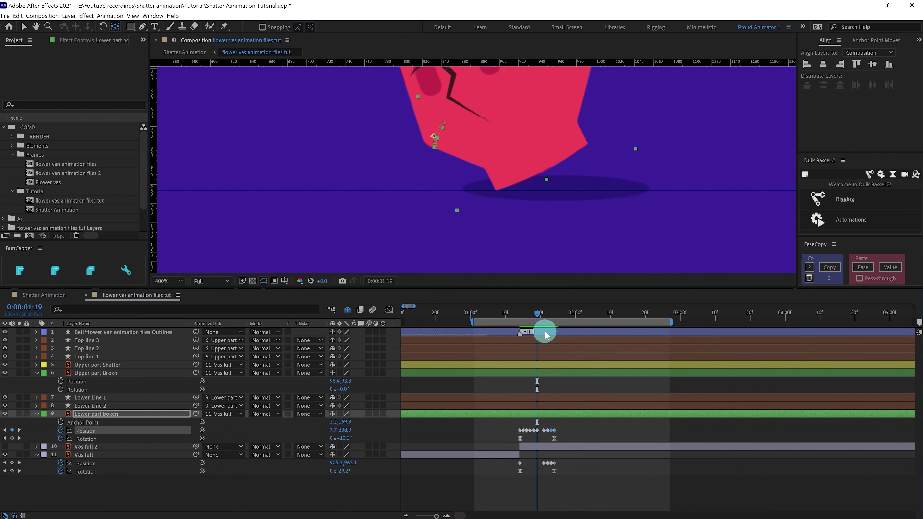
- Preview the hit and the lower part's grounded break from 0:00:01:07
scroll(509, 255, down, 4)
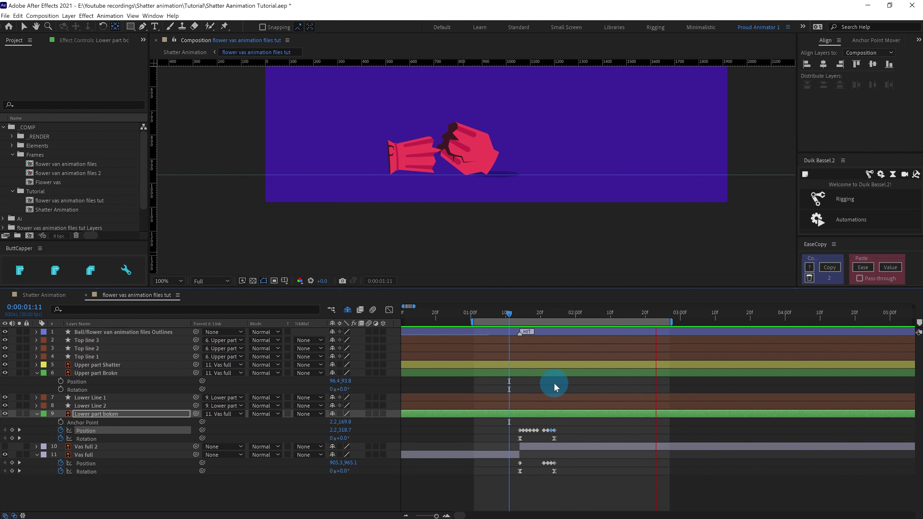
click(497, 314)
key(space)
key(space)
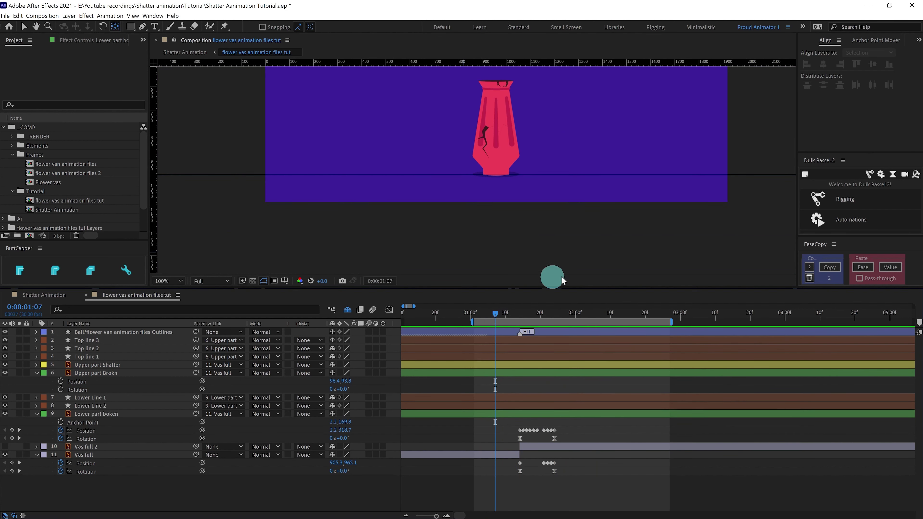
- Preview the vase's hit and fall, then examine Lower part boken from the hit at 0:00:01:14
key(space)
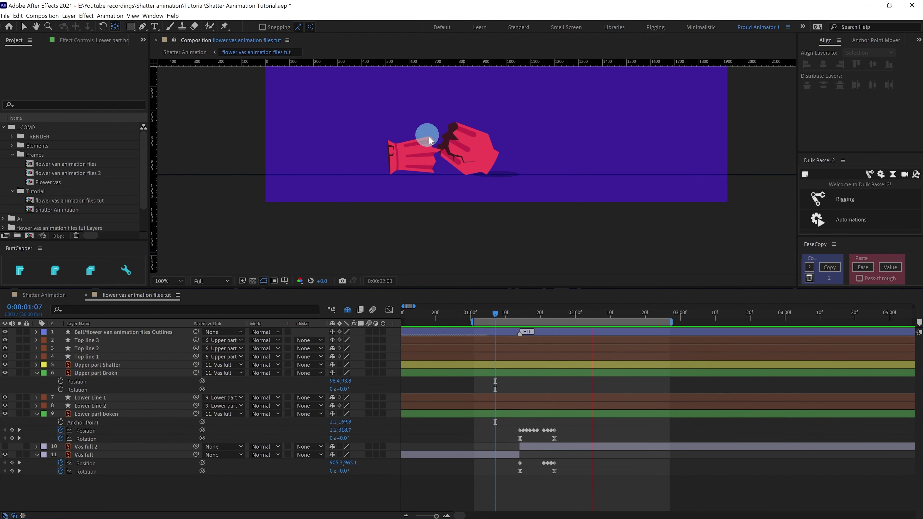
drag(496, 313, 485, 313)
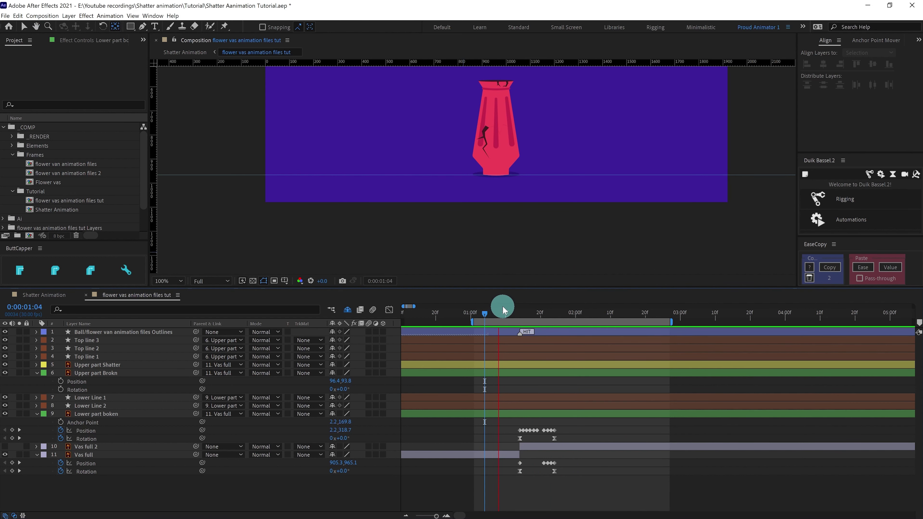
key(space)
click(479, 197)
key(space)
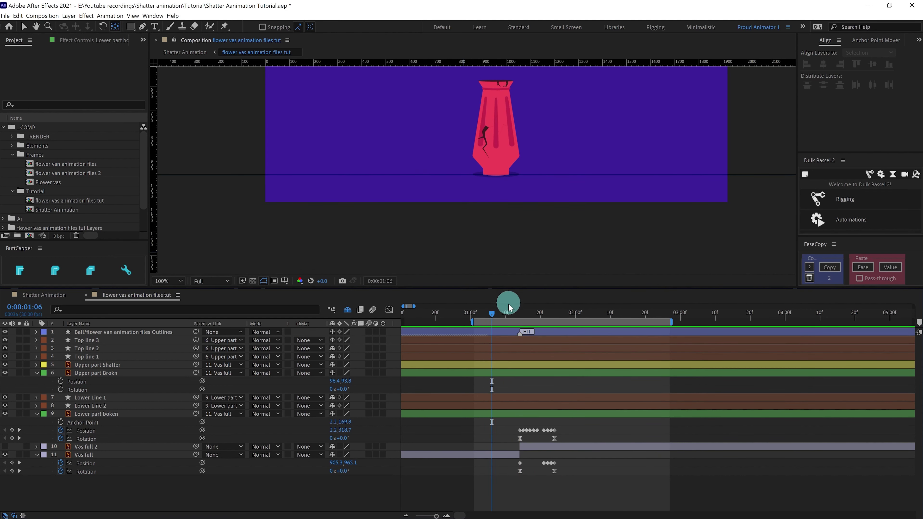
drag(486, 315, 521, 315)
key(=)
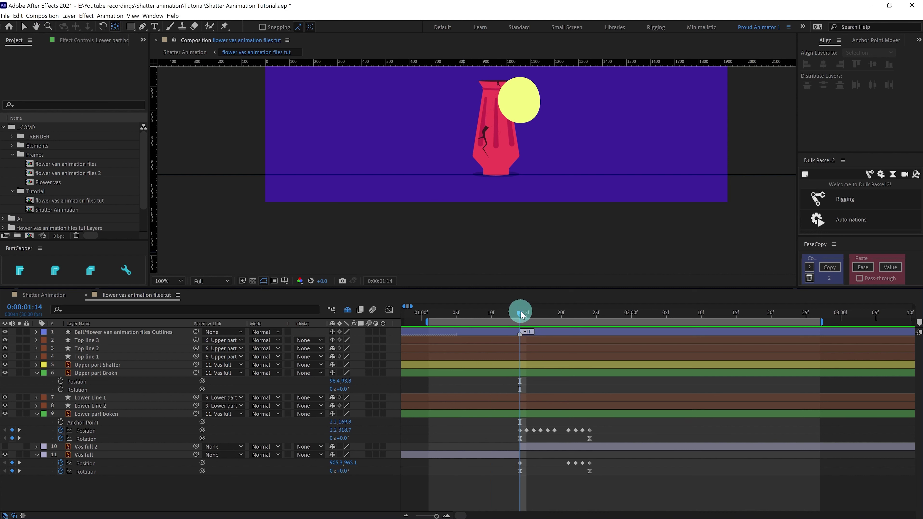
click(539, 428)
click(533, 417)
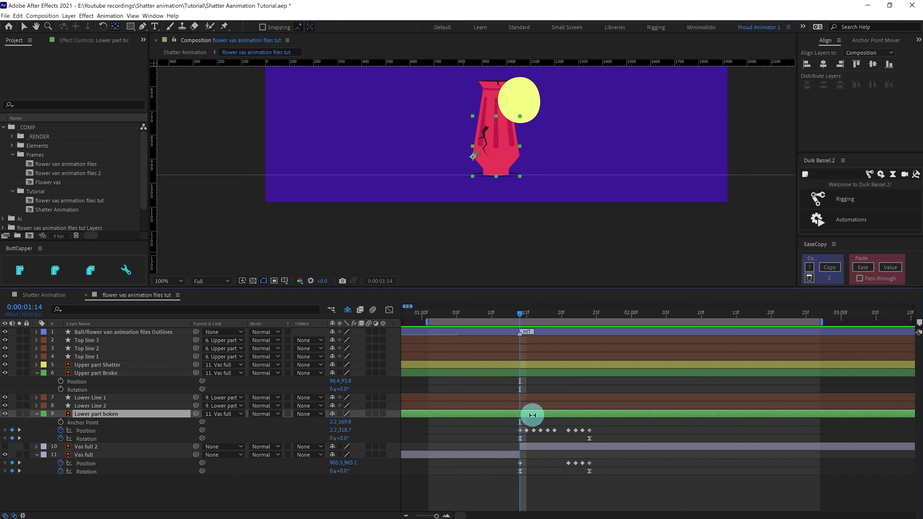
key(space)
- Add a Rotation keyframe of 32° to Lower part boken at 0:00:01:26
click(589, 317)
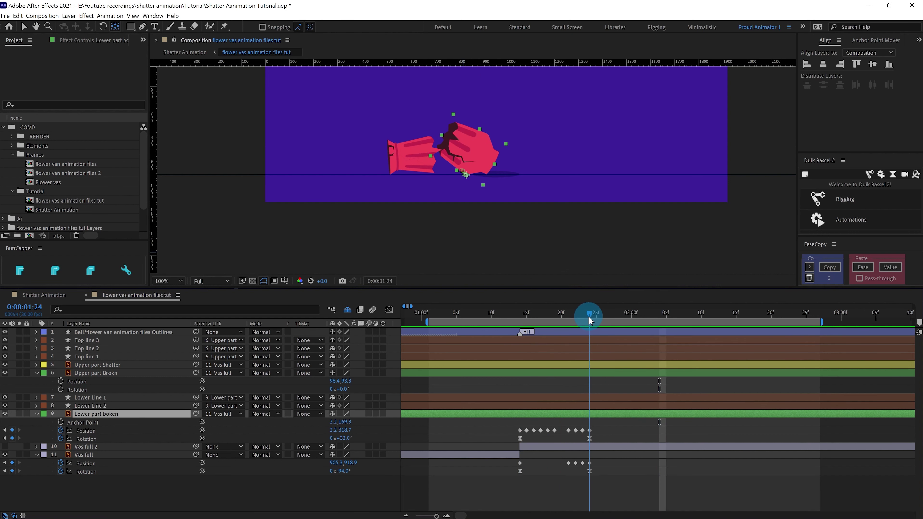
click(645, 423)
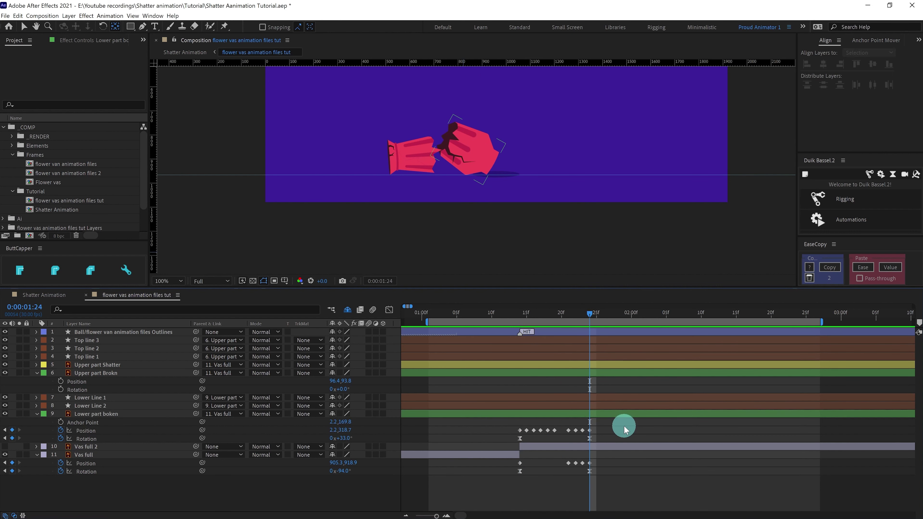
key(Page_Down)
key(Page_Down)
click(350, 449)
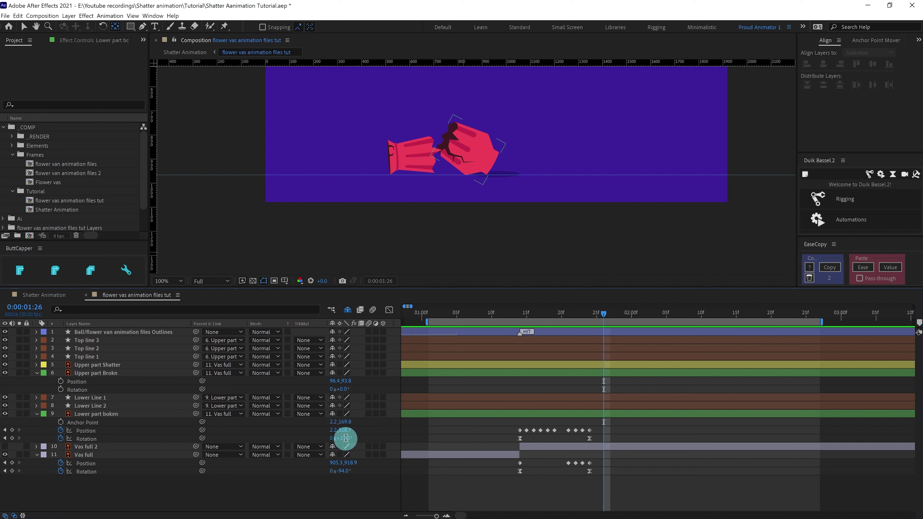
key(Up)
key(Down)
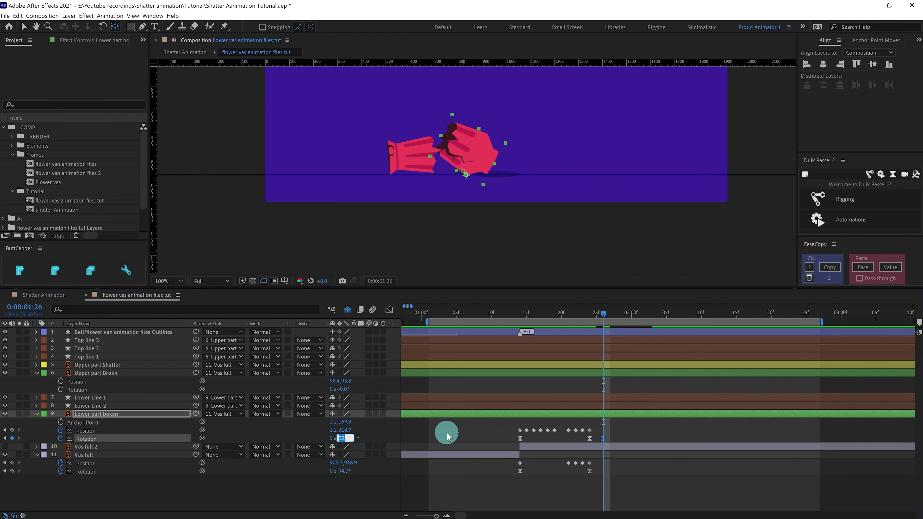
click(554, 438)
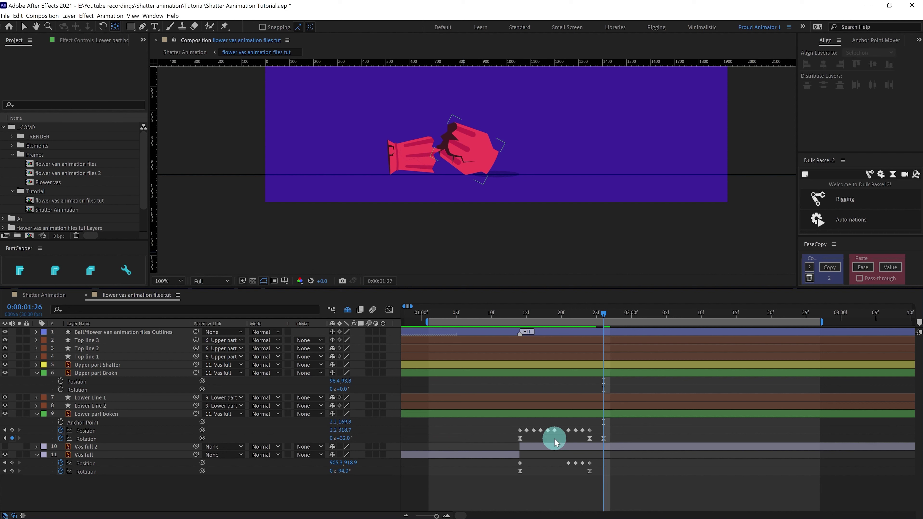
- Copy Lower part boken's Rotation keyframe from 0:00:01:24 to 0:00:01:28
key(Page_Down)
key(Page_Down)
click(594, 439)
drag(595, 439, 586, 444)
key(ctrl+c)
key(ctrl+v)
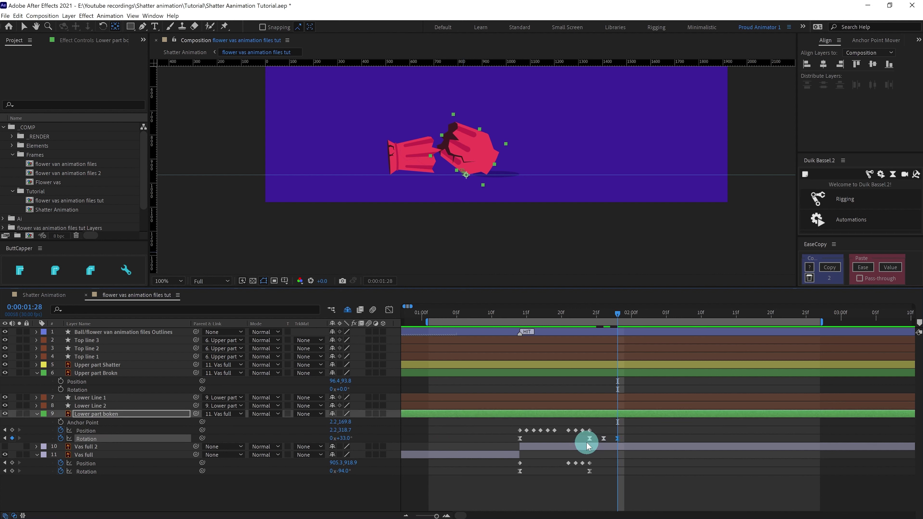
- Preview the lower part's settling wobble from just before the hit
click(639, 436)
click(511, 312)
key(space)
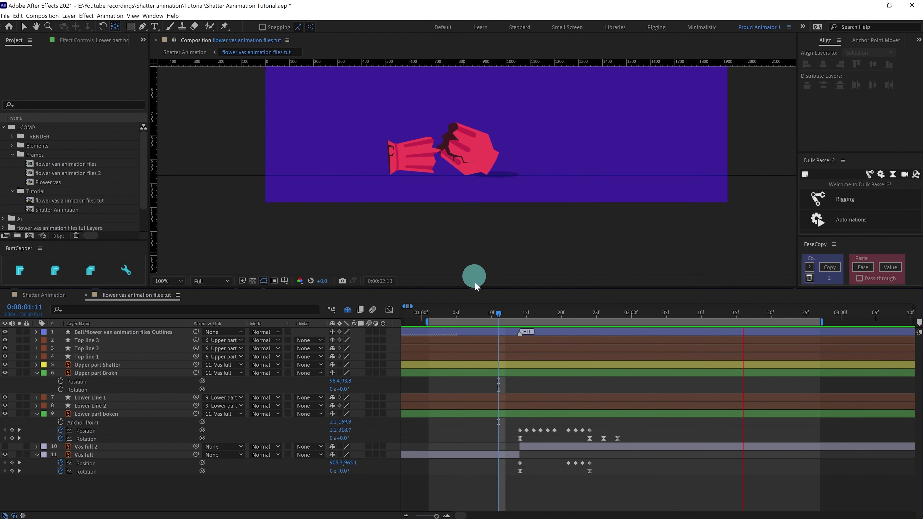
click(481, 311)
key(space)
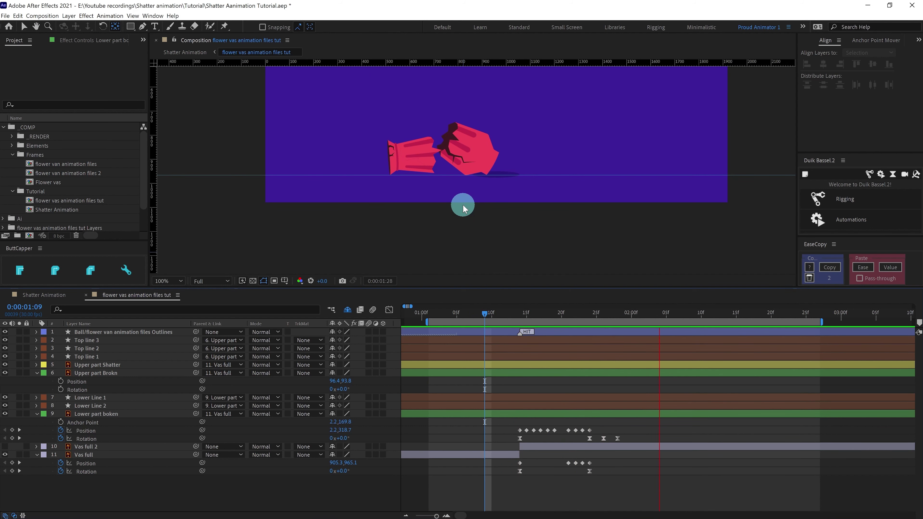
- Change Lower part boken's Rotation at 0:00:01:26 to 29° for a stronger wobble
click(465, 313)
drag(510, 313, 607, 333)
click(653, 429)
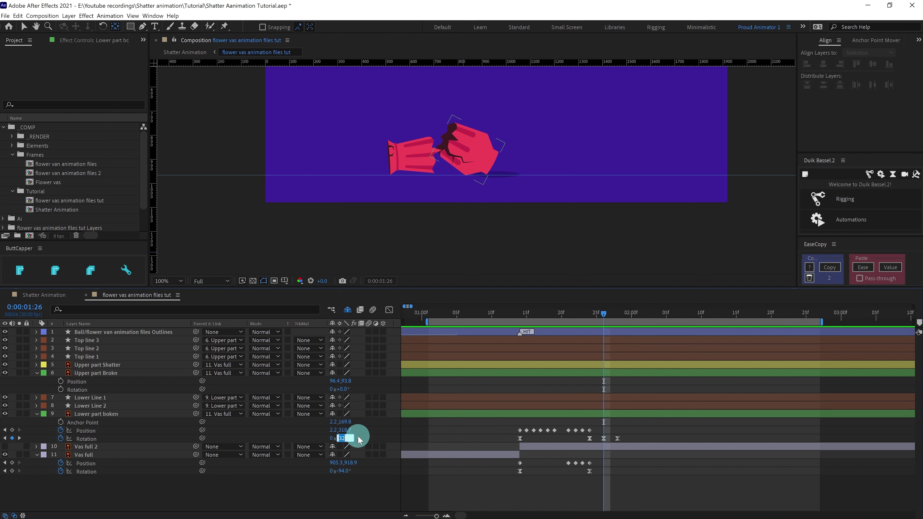
key(Up)
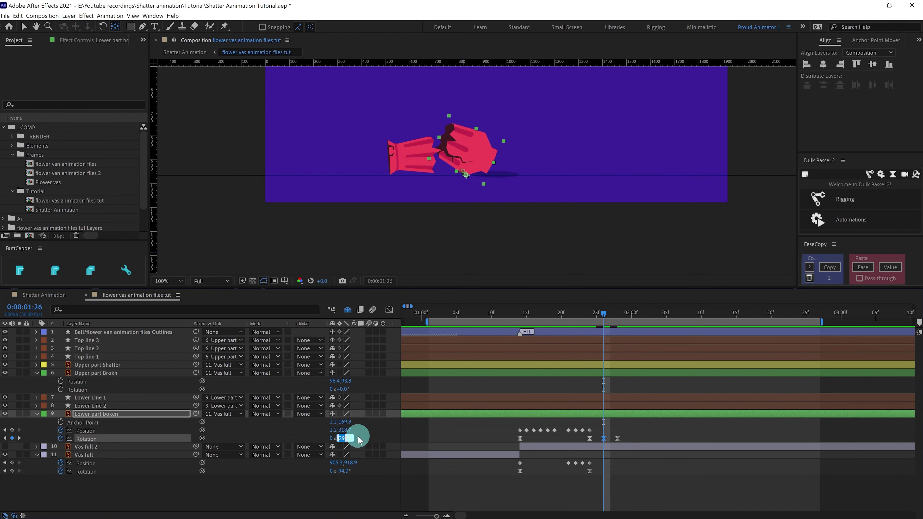
click(635, 431)
- At 0:00:01:28, add a new null object directly above the Lower part boken layer
click(617, 313)
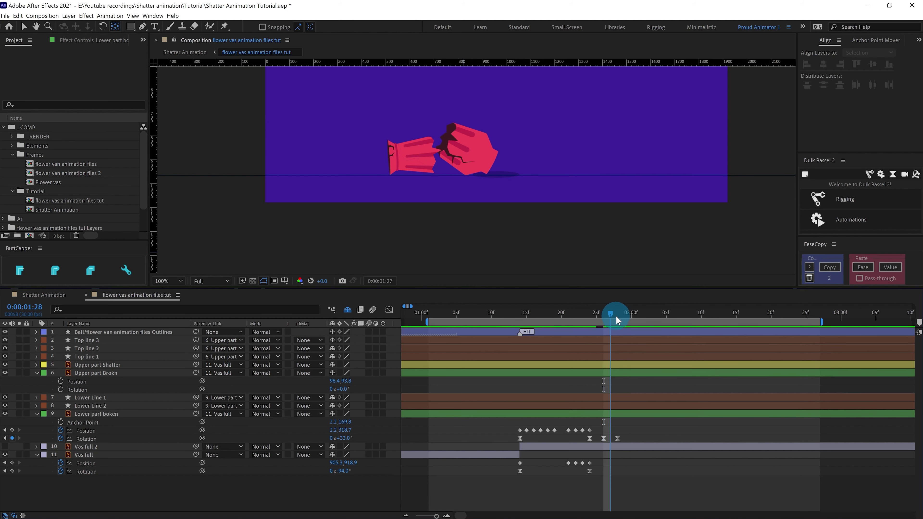
click(622, 414)
scroll(459, 194, up, 1)
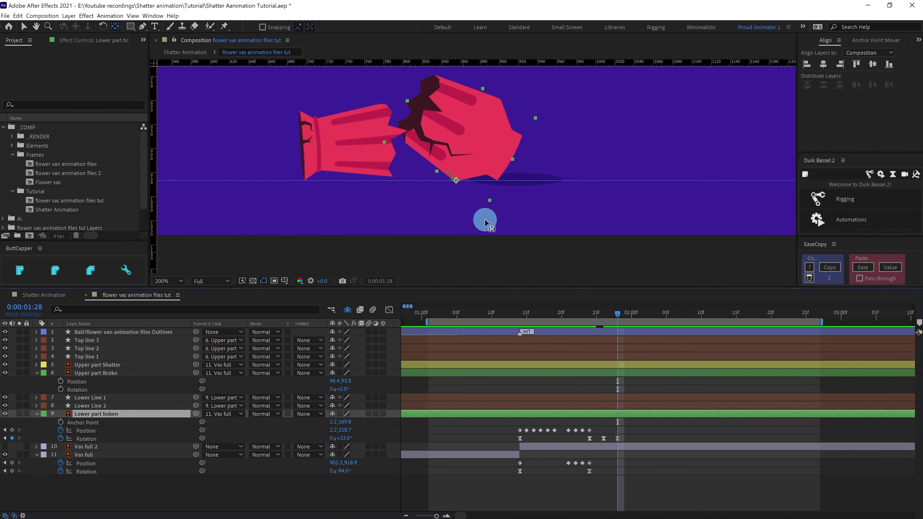
key(period)
right_click(642, 431)
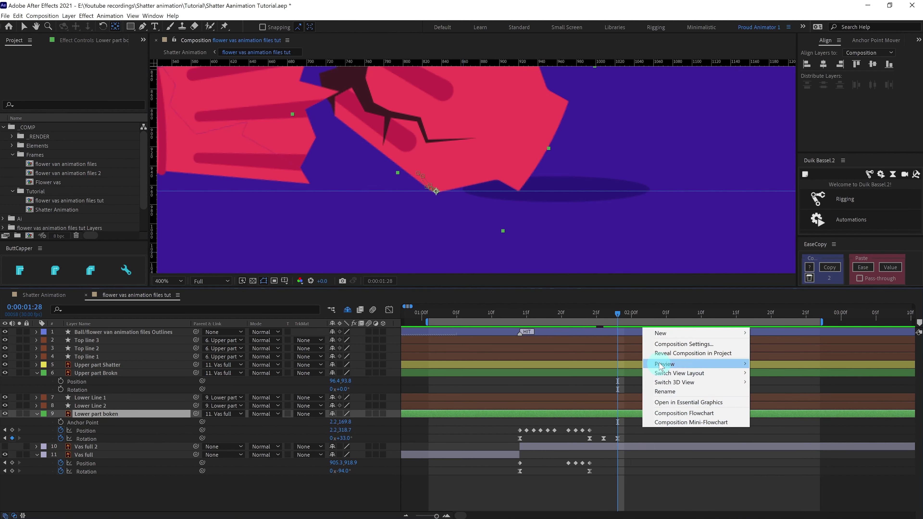
mouse_move(709, 333)
click(771, 382)
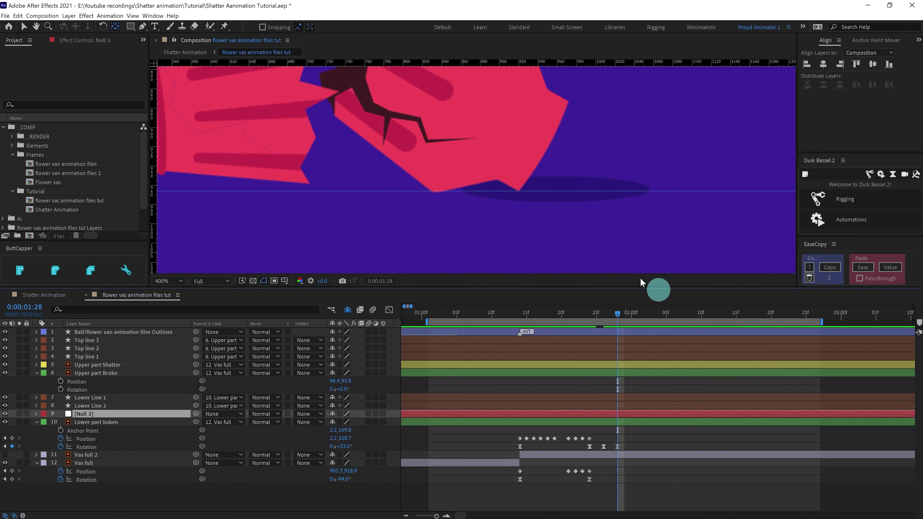
- Place the new null on the ground guide at the right-hand bottom corner of the broken lower vase part
scroll(469, 182, down, 4)
drag(497, 73, 503, 169)
key(v)
scroll(494, 179, up, 6)
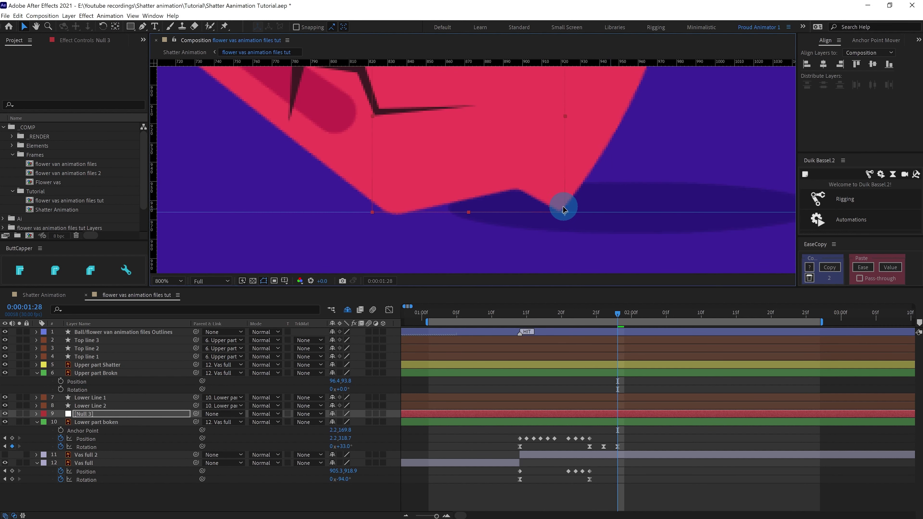
scroll(562, 207, down, 2)
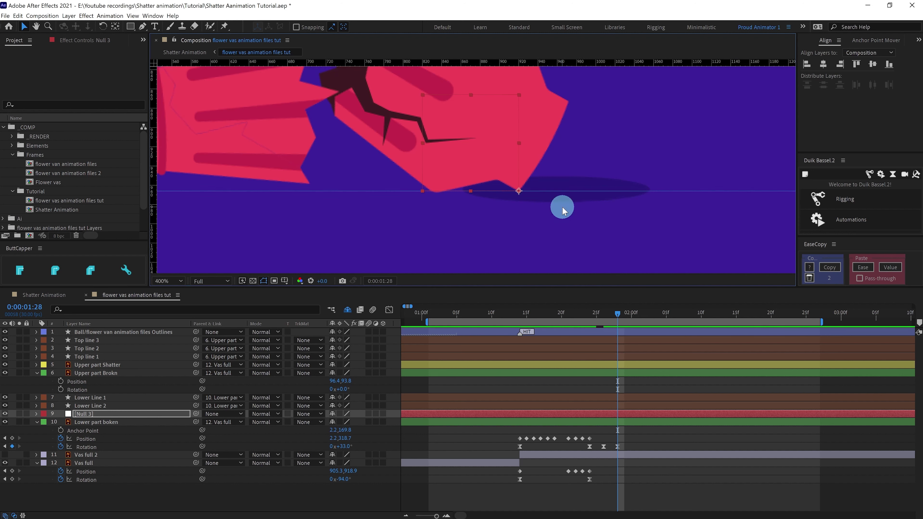
- Split Lower part boken at 0:00:01:28 and parent the resulting Lower part boken 2 to Null 3
click(157, 422)
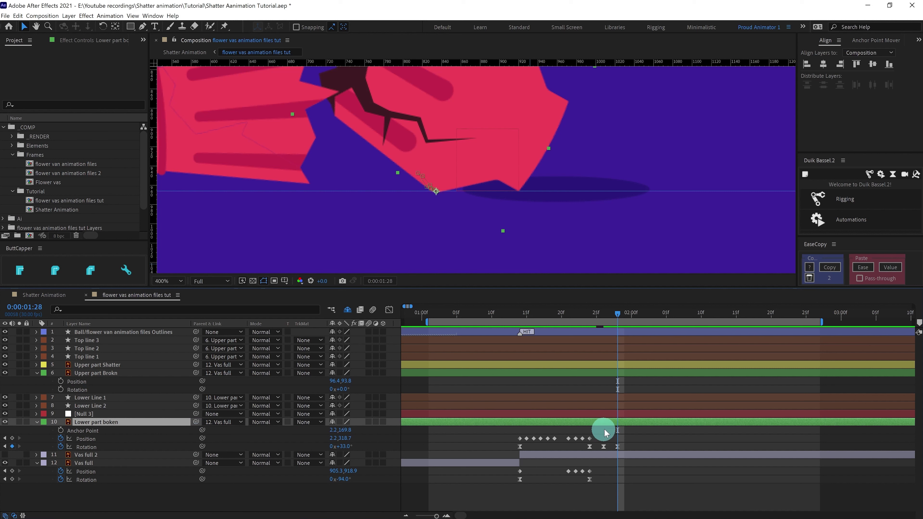
key(ctrl+shift+d)
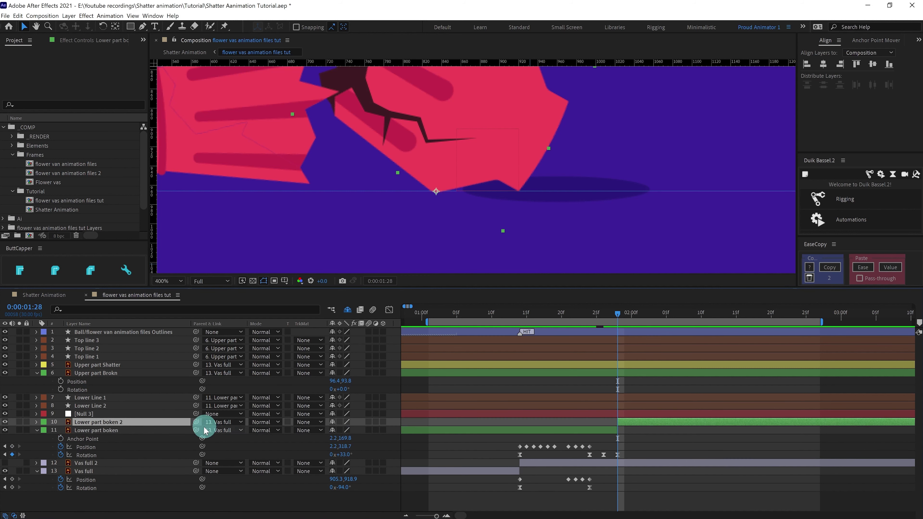
drag(195, 422, 120, 414)
- Keyframe Null 3's Rotation at 0° on 0:00:01:28 and give it a slight tilt at 0:00:02:00
click(120, 414)
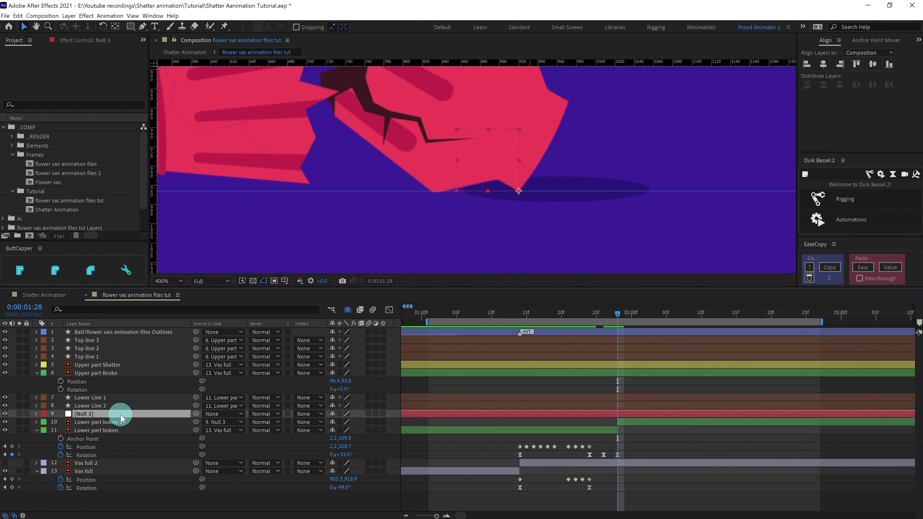
key(alt+shift+r)
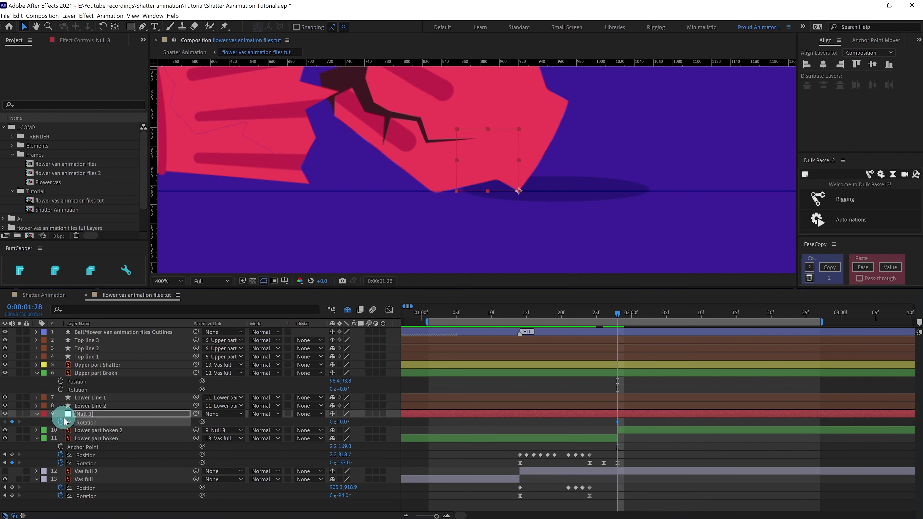
key(Page_Down)
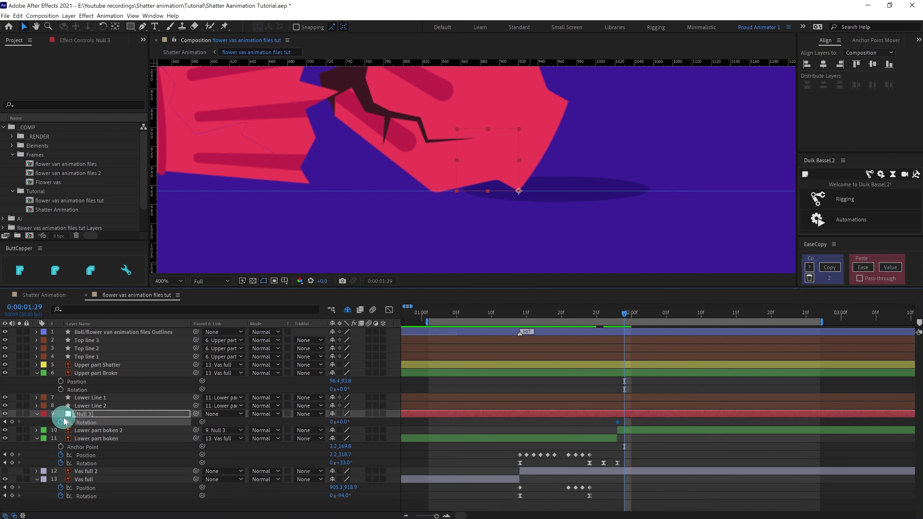
key(Page_Down)
drag(344, 421, 345, 421)
click(345, 421)
text(-)
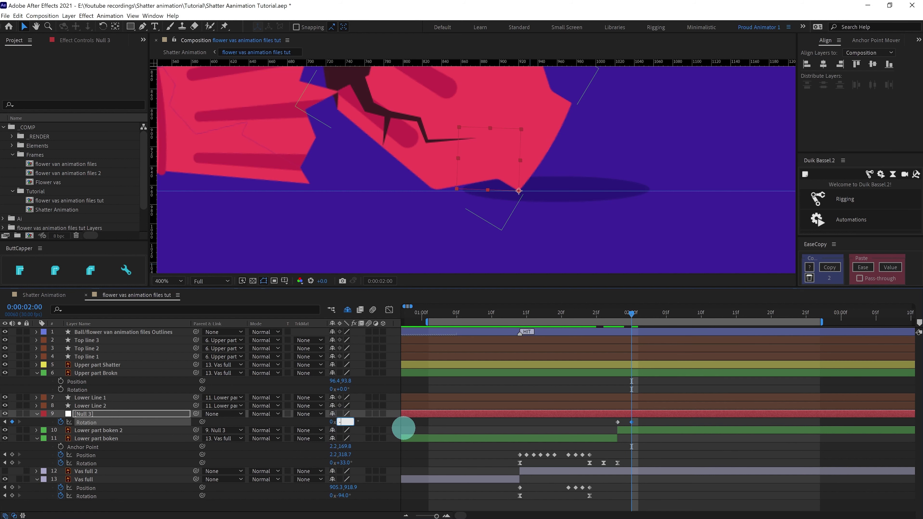
text(.5)
key(Return)
- Copy Null 3's starting Rotation keyframe to 0:00:02:02 and apply Easy Ease to the rotation keyframes
key(Page_Down)
key(Page_Down)
drag(623, 420, 615, 426)
key(ctrl+c)
key(ctrl+v)
key(F9)
- Preview the fall and the lower part's rocking on its second corner from about 0:00:01:02
key(minus)
key(minus)
click(482, 312)
key(F2)
key(comma)
key(comma)
key(space)
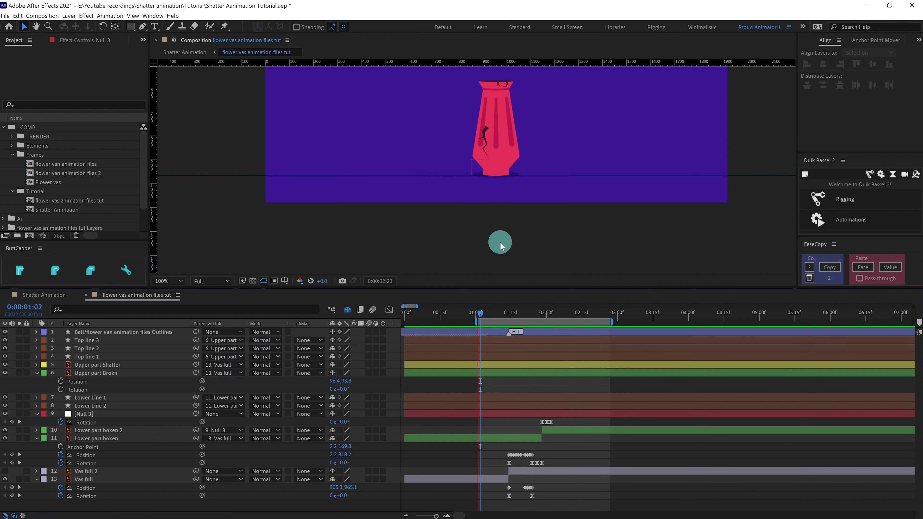
key(space)
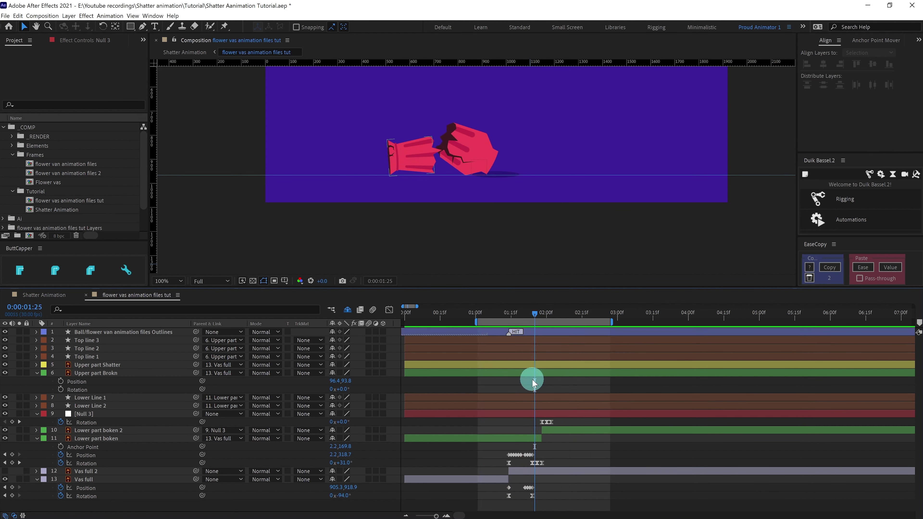
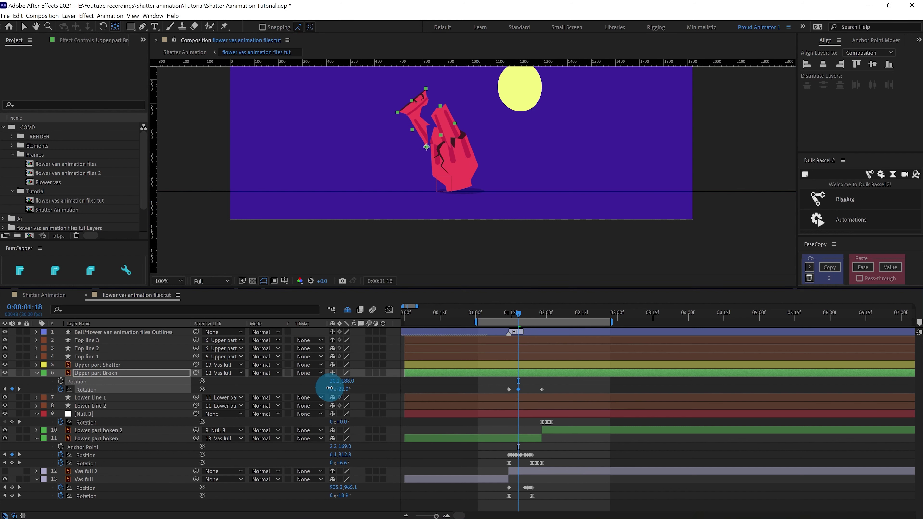
- Set Upper part Brokn's Rotation to -46° at 0:00:01:18 so it swings away from the lower part
drag(523, 395, 491, 395)
key(ctrl+z)
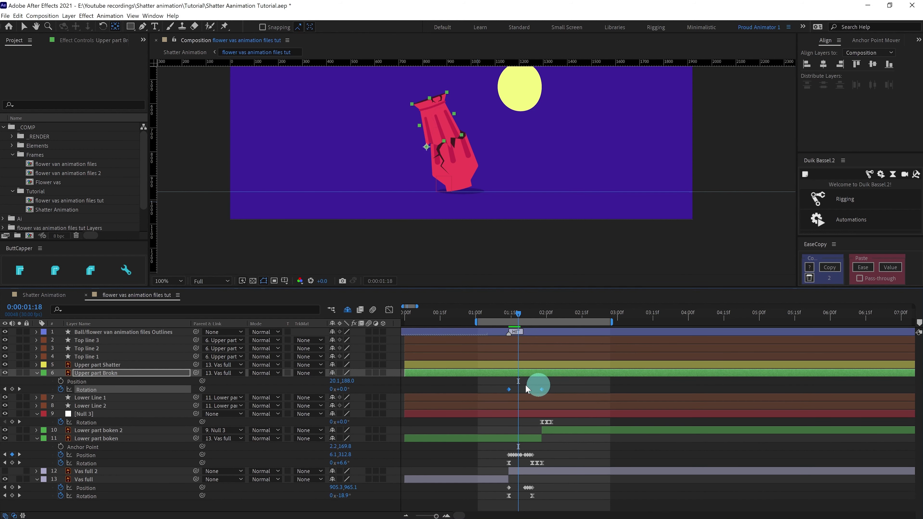
drag(346, 390, 323, 389)
key(ctrl+z)
- Ease Upper part Brokn's Rotation keyframes from 0:00:01:14 to 0:00:01:28 and adjust their curve in the Graph Editor
key(equal)
key(equal)
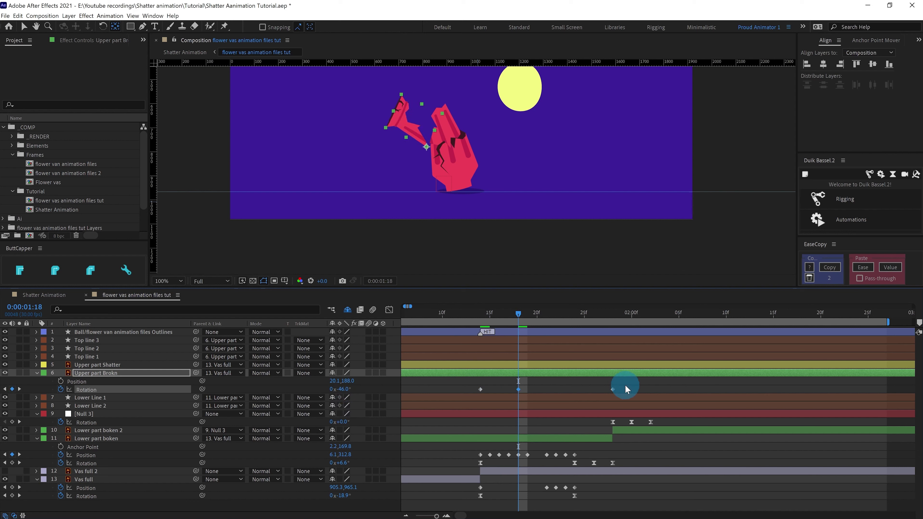
drag(631, 385, 469, 394)
click(387, 310)
click(391, 311)
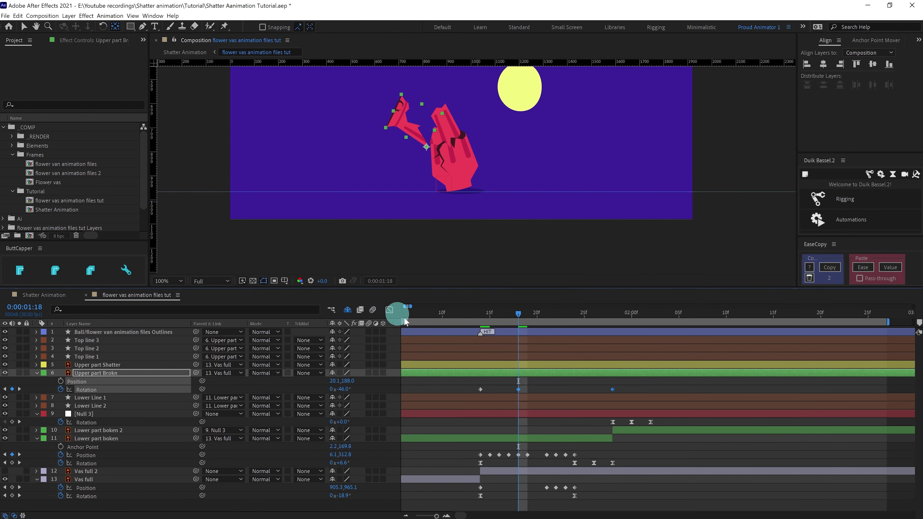
drag(622, 388, 452, 392)
click(389, 309)
drag(538, 410, 521, 384)
drag(596, 385, 581, 385)
click(389, 310)
- Preview the upper part's eased rotation from 0:00:01:10
click(442, 316)
scroll(395, 221, down, 1)
click(395, 220)
key(space)
click(442, 316)
- Hide the Upper part Shatter layer and go to the hit at 0:00:01:14
click(93, 365)
click(5, 364)
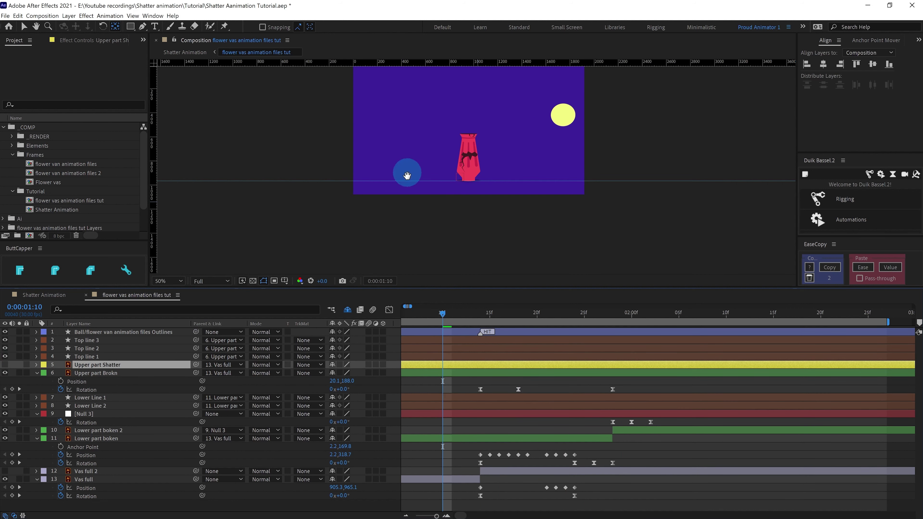
scroll(406, 173, up, 2)
click(479, 313)
key(minus)
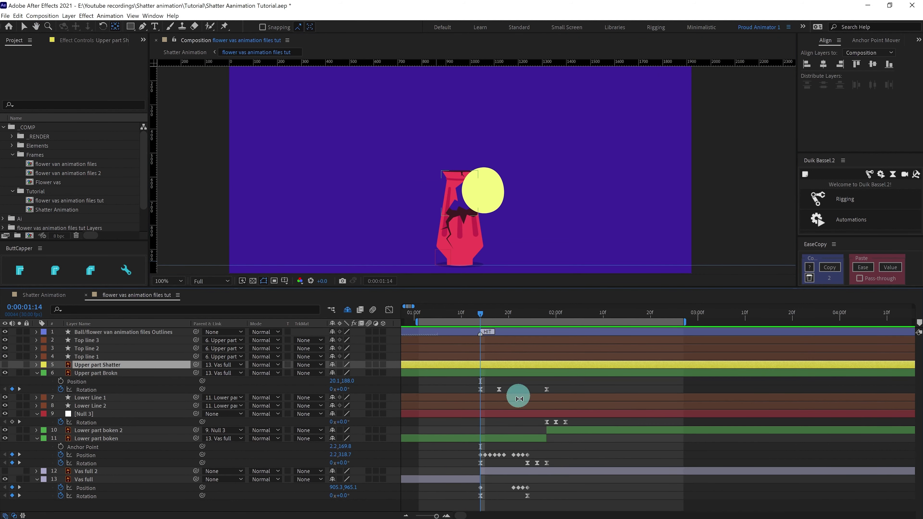
- Trim the start of the Upper part Shatter, Upper part Brokn and Lower part boken layers to the hit at 0:00:01:14
key(v)
ctrl+click(490, 372)
ctrl+click(512, 438)
key(alt+bracketleft)
- Preview the vase being hit and breaking from 0:00:01:10
click(466, 315)
click(459, 388)
key(space)
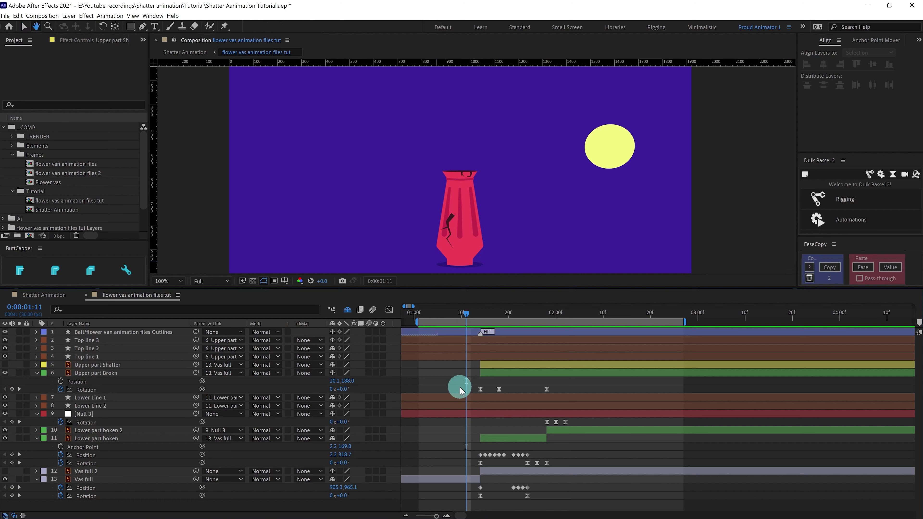
click(460, 313)
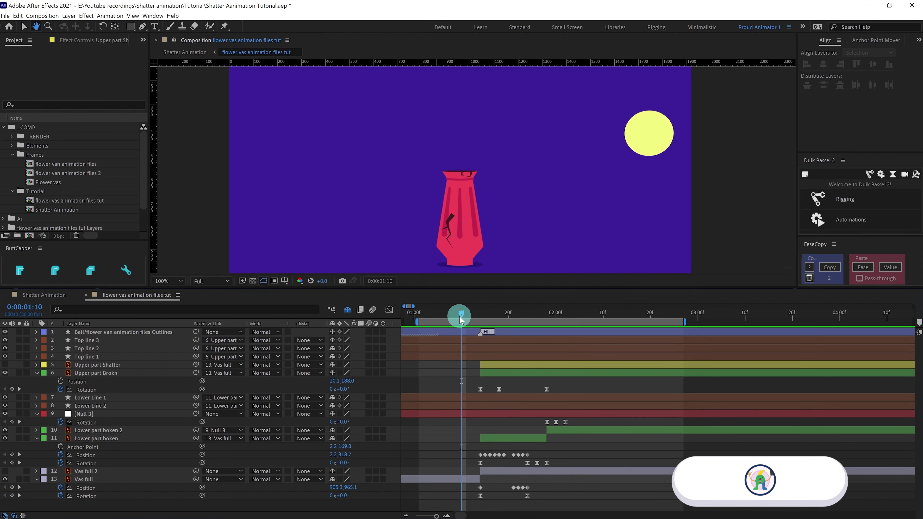
key(space)
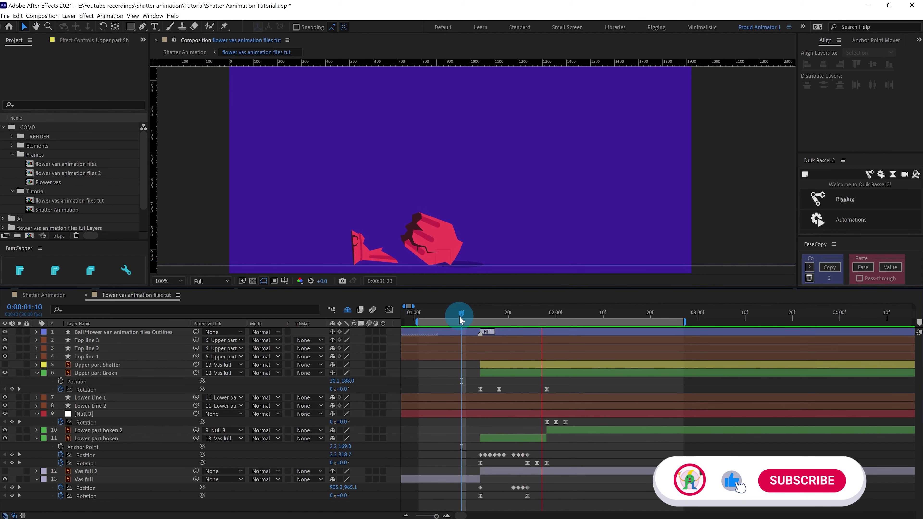
drag(482, 315, 469, 338)
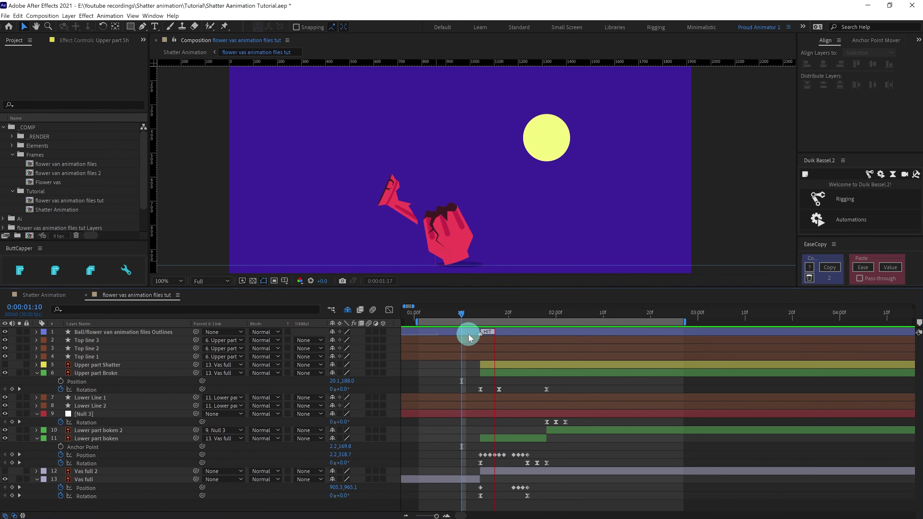
- Add a null object with the time at 0:00:01:14 and place it directly above the Upper part Brokn layer
click(481, 315)
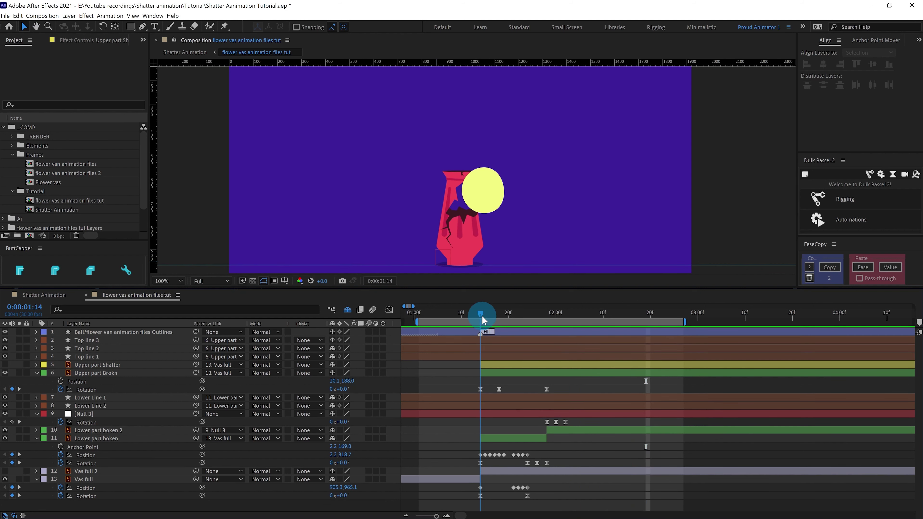
right_click(518, 388)
mouse_move(534, 386)
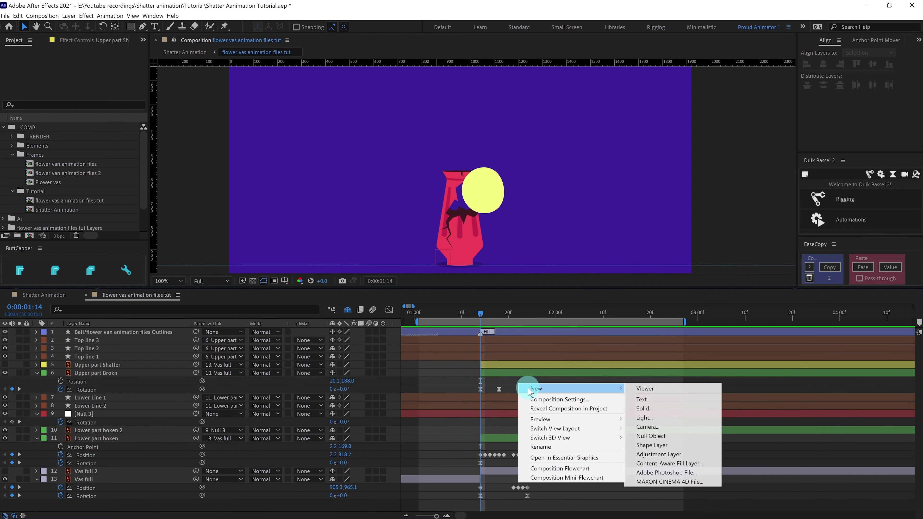
click(650, 437)
click(457, 342)
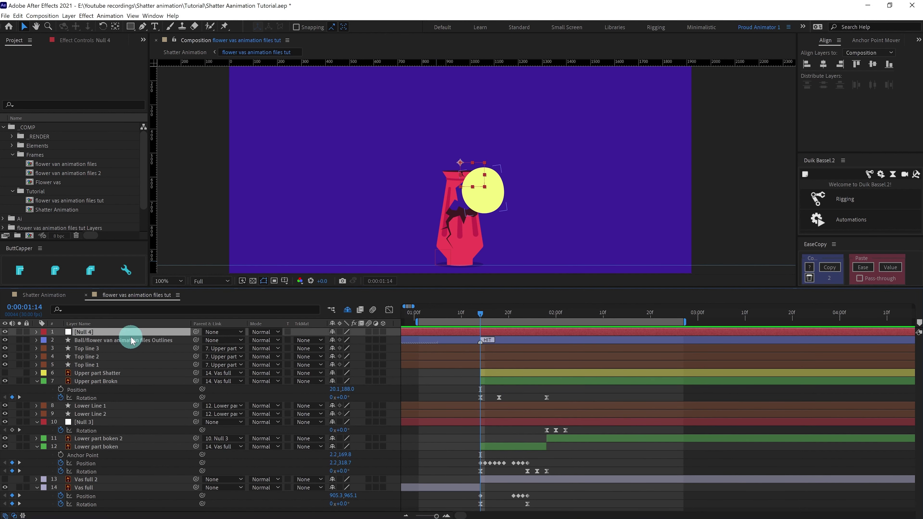
drag(132, 341, 105, 381)
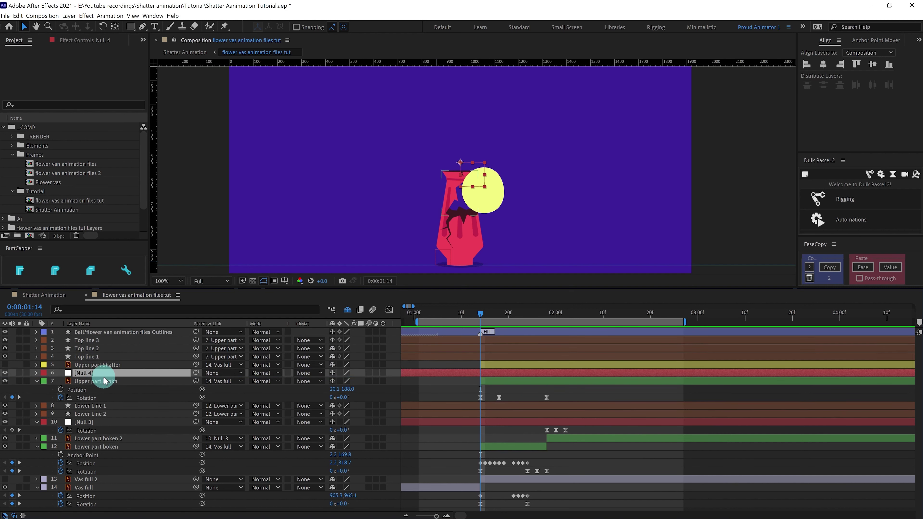
click(340, 381)
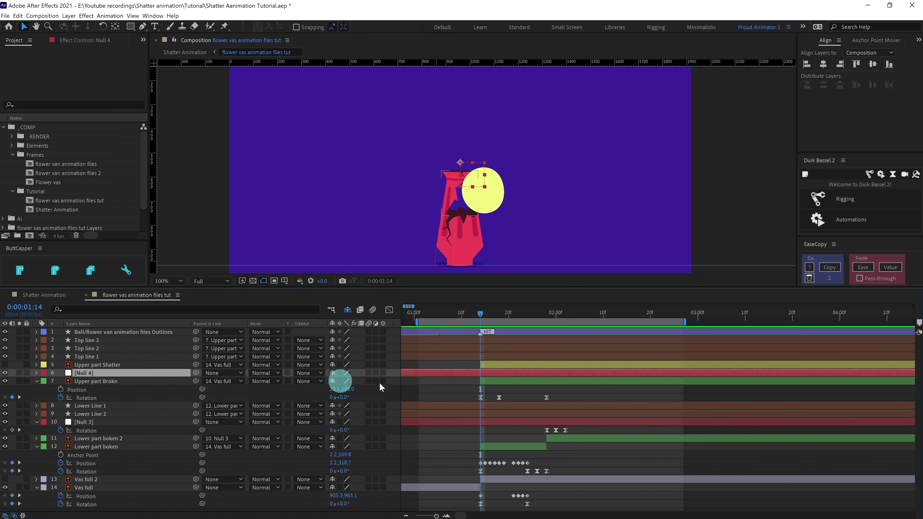
- Add Position keyframes to Upper part Brokn at 0:00:01:28, 0:00:01:14 and 0:00:01:23
click(545, 313)
click(363, 259)
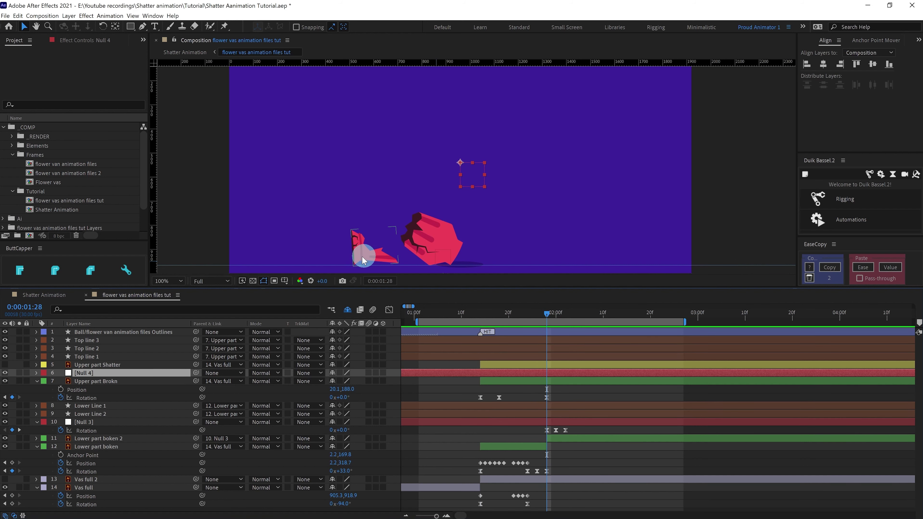
drag(376, 207, 426, 166)
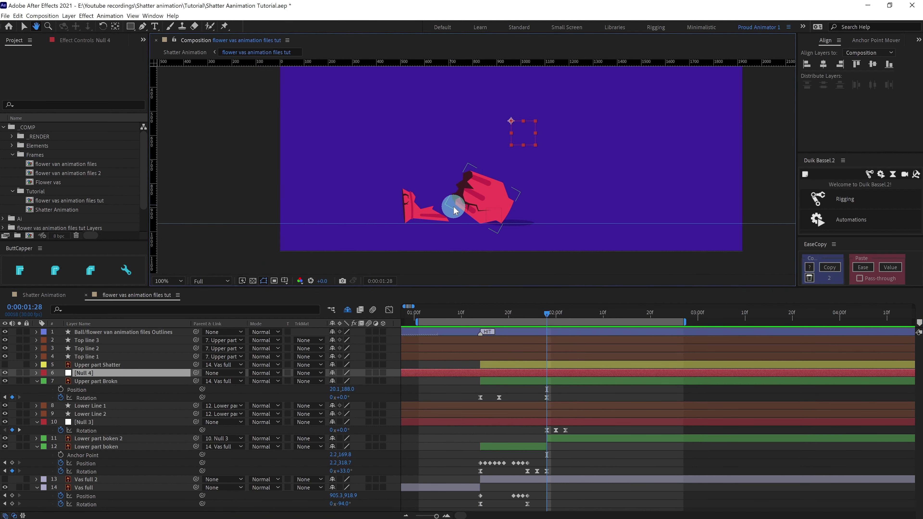
scroll(454, 206, up, 1)
drag(404, 243, 457, 161)
key(ctrl+z)
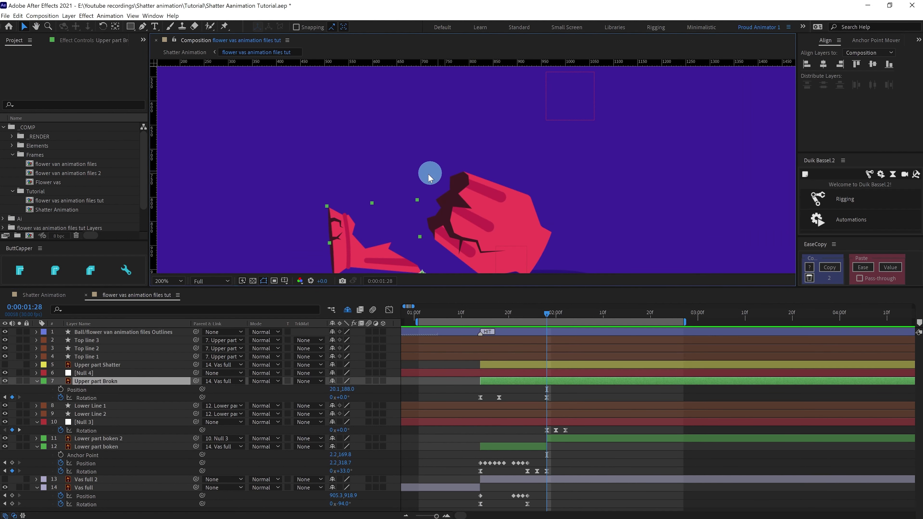
drag(312, 199, 358, 121)
key(period)
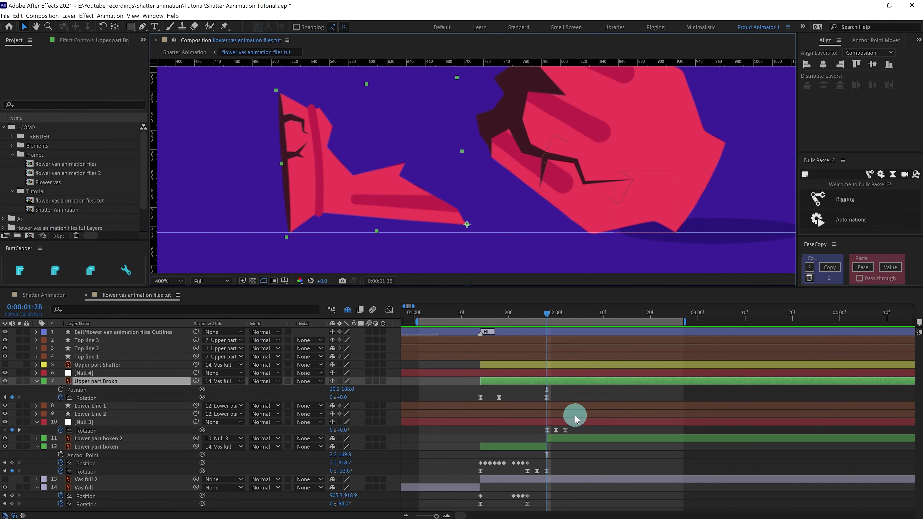
click(60, 390)
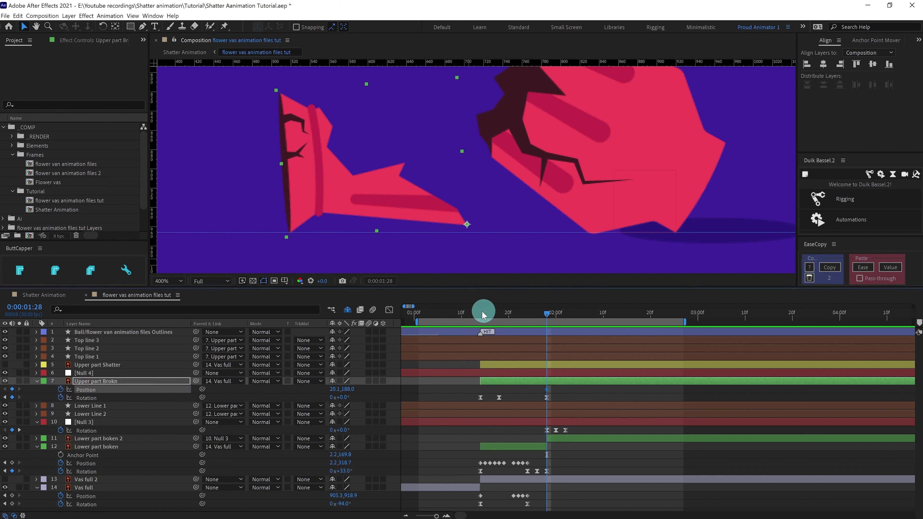
click(480, 313)
click(12, 389)
drag(546, 314, 522, 315)
click(12, 398)
- Nudge Upper part Brokn upward at 0:00:01:24 so its lowest corner rests on the ground guide
key(Page_Down)
key(Up)
key(Up)
key(Up)
key(Up)
key(Up)
key(Up)
key(Up)
key(Up)
key(Up)
key(Up)
key(Up)
key(Up)
key(Up)
key(Up)
key(Up)
key(Up)
key(Up)
key(Up)
key(Up)
key(Up)
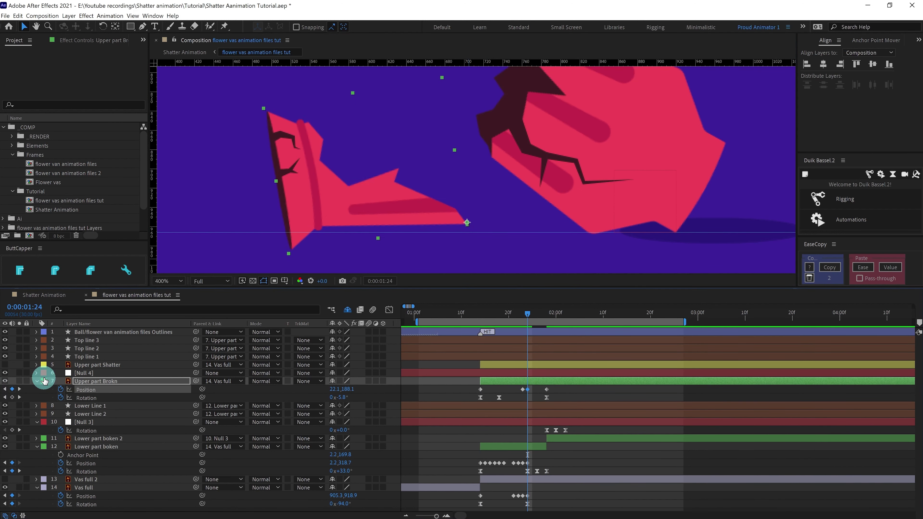
key(Up)
key(Up)
key(Up)
key(Up)
key(Up)
key(Up)
key(Up)
key(Up)
- Nudge Upper part Brokn onto the ground guide, with Position 25.2, 188.4 at 0:00:01:26 and 31.3, 188.8 at 0:00:01:25
key(Page_Down)
key(Page_Down)
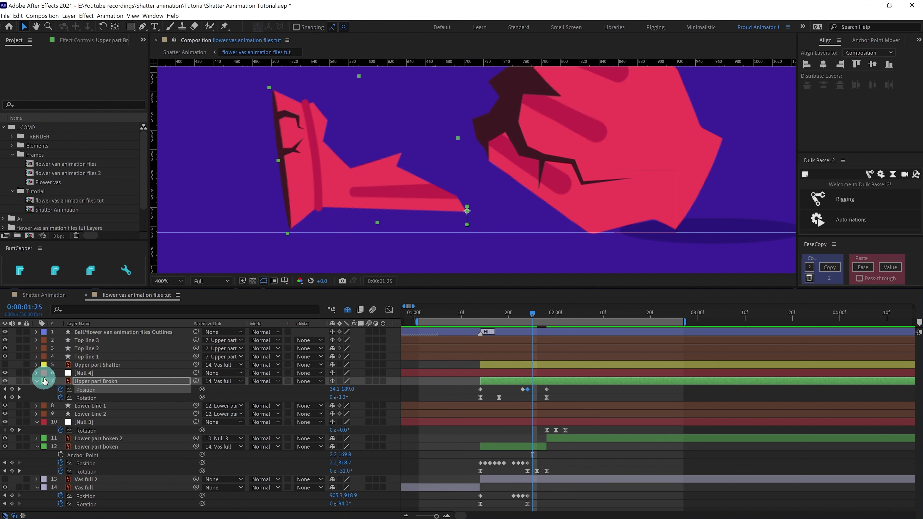
key(Up)
key(Down)
key(Down)
key(Down)
key(Down)
key(Down)
key(Down)
key(Down)
key(Down)
key(Down)
key(Down)
key(Down)
key(Down)
click(580, 384)
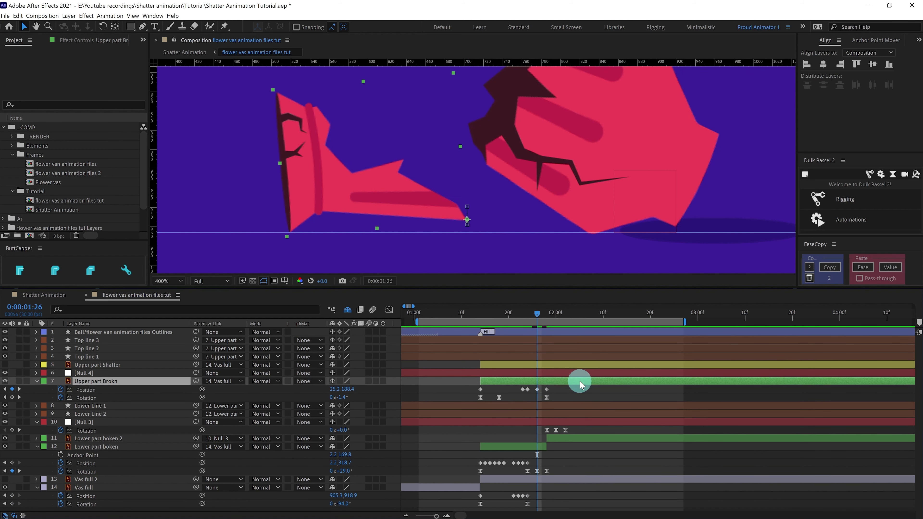
key(Page_Up)
key(Down)
click(574, 394)
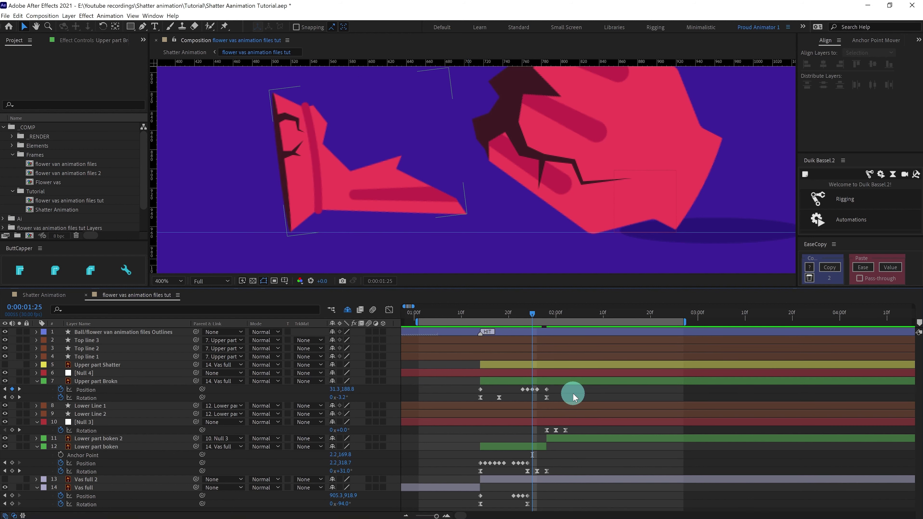
- Move the anchor point of Null 4 to the lower-left corner of its bounding box
key(Page_Down)
key(Page_Down)
click(567, 382)
scroll(553, 217, down, 1)
key(comma)
click(553, 373)
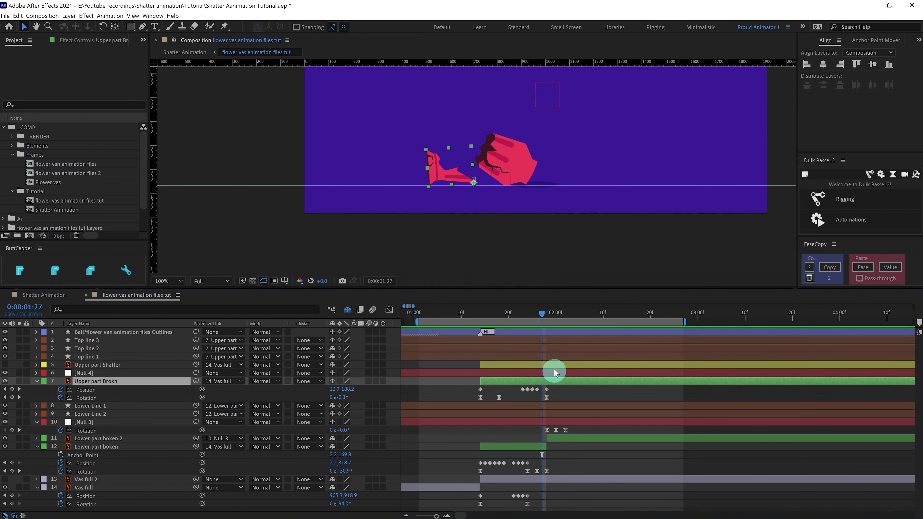
click(833, 174)
key(y)
drag(535, 82, 534, 109)
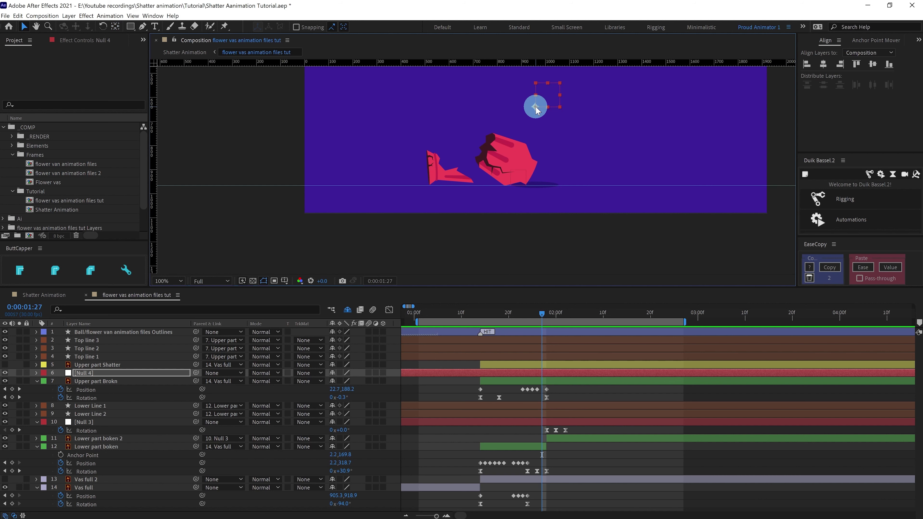
- Place Null 4's anchor on the upper part's lower-left corner at the ground guide and scale the null down
drag(535, 106, 435, 182)
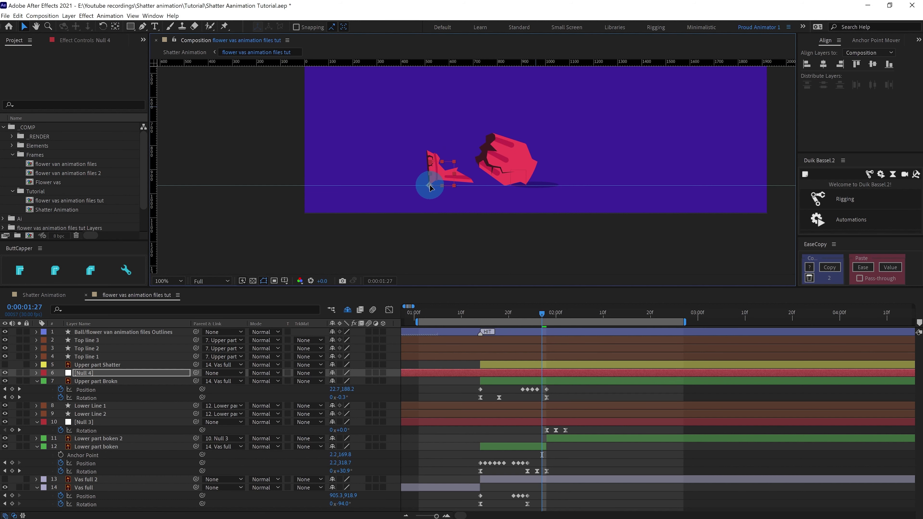
key(period)
key(period)
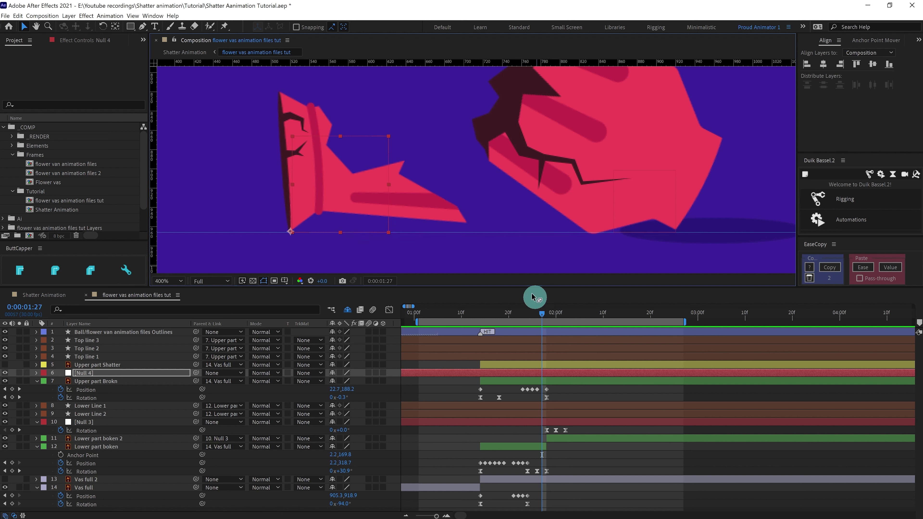
drag(388, 137, 355, 169)
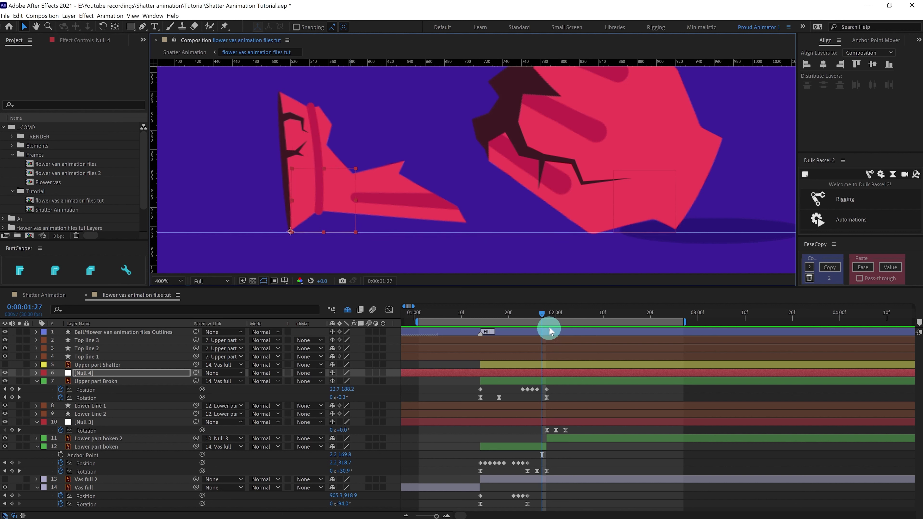
- Split Upper part Brokn at 0:00:01:28 and parent the second piece to Null 4
click(547, 313)
click(556, 381)
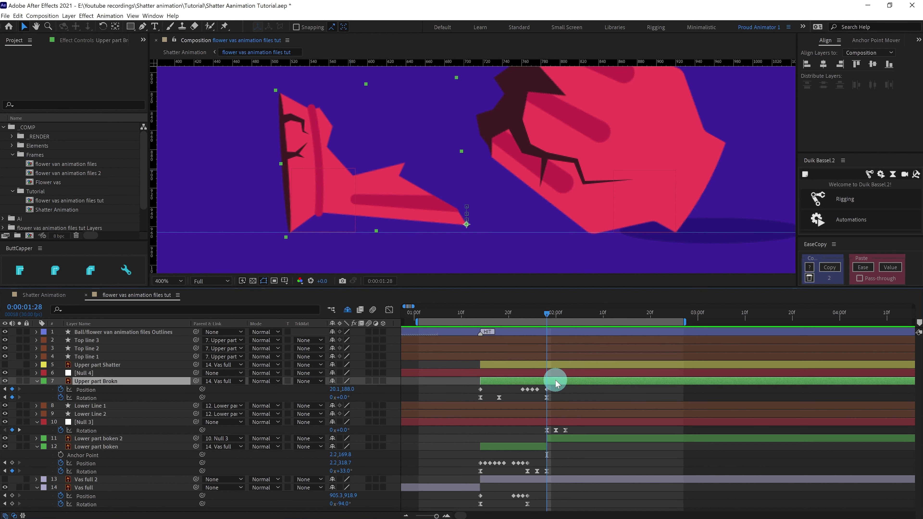
key(ctrl+shift+d)
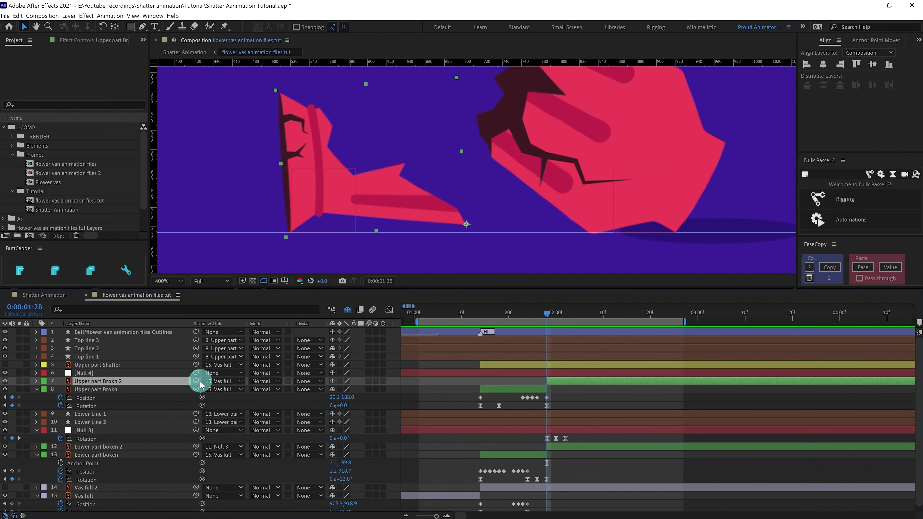
drag(162, 380, 153, 372)
click(153, 372)
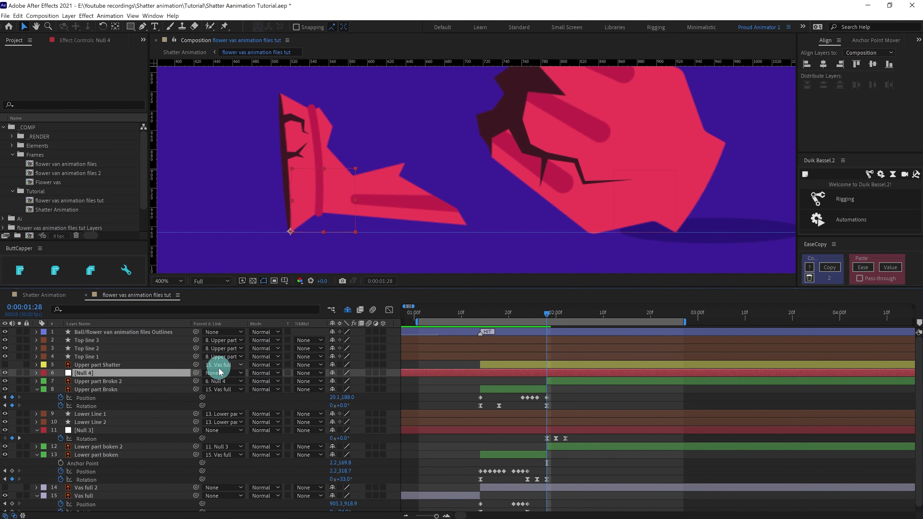
- Add a Rotation keyframe to Null 4 at 0:00:01:28 and open its value for editing
key(alt+shift+r)
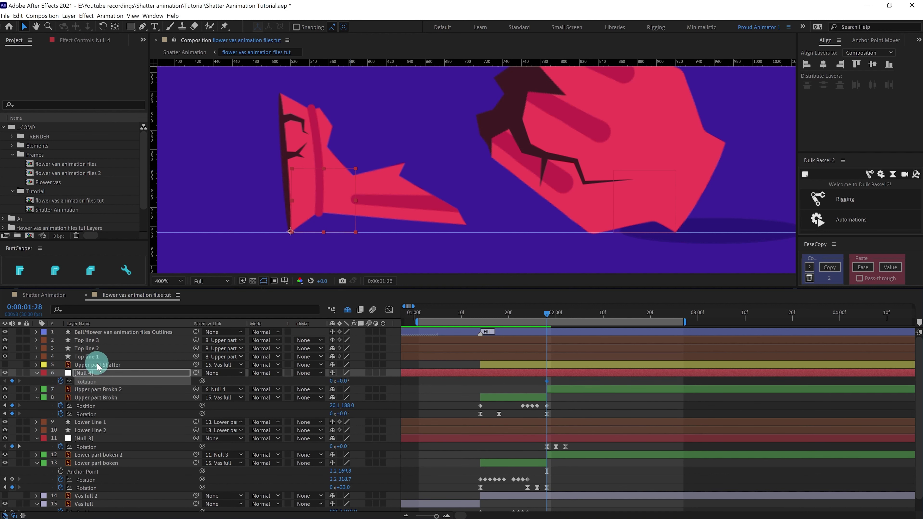
key(Page_Down)
key(Page_Down)
key(Page_Down)
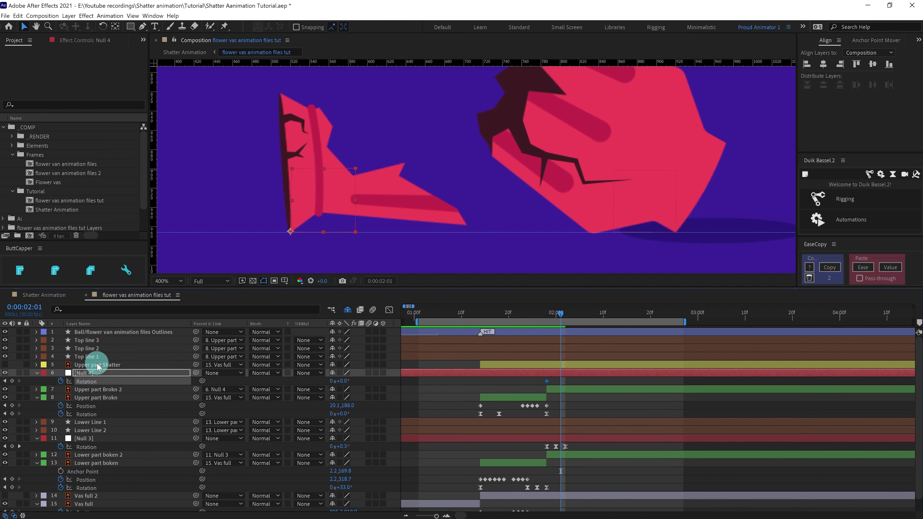
click(544, 313)
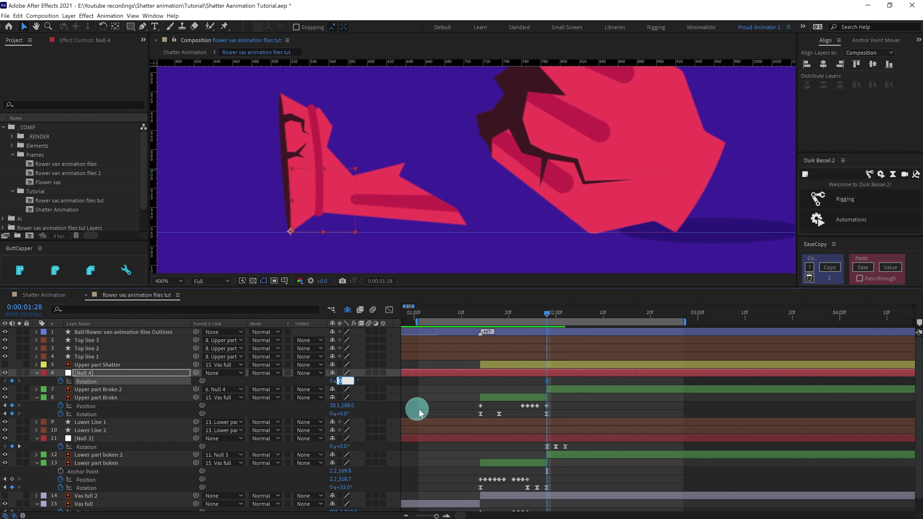
click(454, 407)
- Undo Null 4's Rotation keyframe, the parenting to the null and the split of Upper part Brokn
key(ctrl+z)
key(ctrl+z)
key(ctrl+z)
- Set Upper part Brokn's Rotation to 3° at 0:00:01:28
click(343, 406)
key(Up)
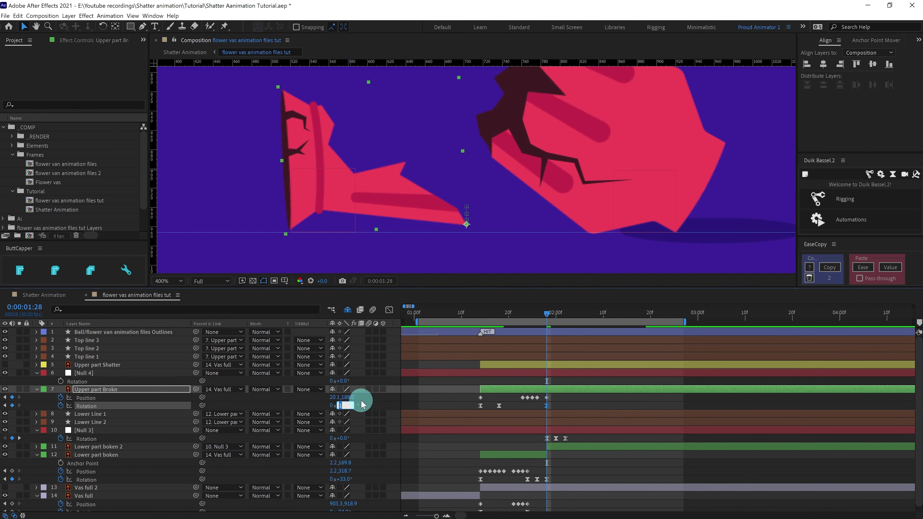
key(Up)
key(Up)
- Nudge Upper part Brokn's Position keyframes from 0:00:01:23 to 0:00:01:28 downward together until the piece meets the ground guide, at 11.9, 187.4
drag(547, 394, 517, 400)
key(Down)
key(Down)
key(Down)
key(Down)
key(Down)
key(Down)
key(Down)
key(Down)
key(Down)
key(Down)
key(Down)
key(Down)
key(Down)
key(Down)
key(Down)
key(Down)
key(Down)
key(Down)
key(Down)
key(Down)
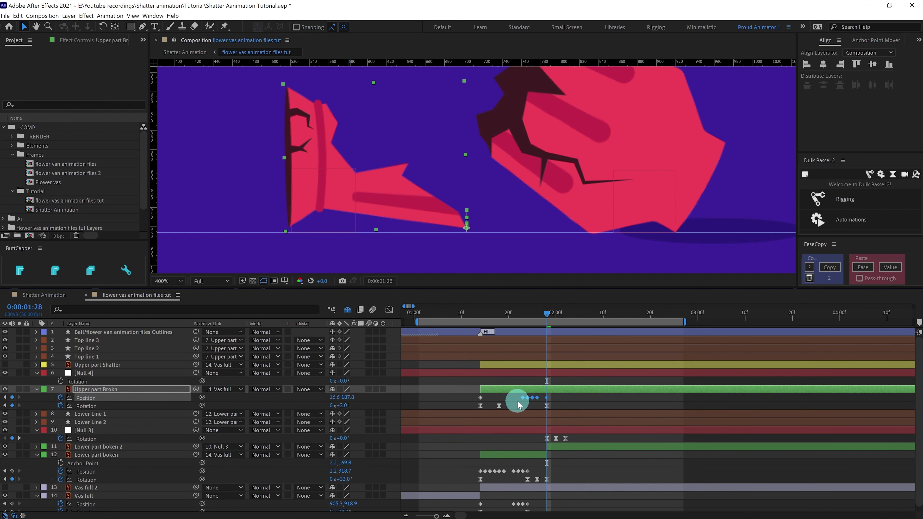
click(570, 400)
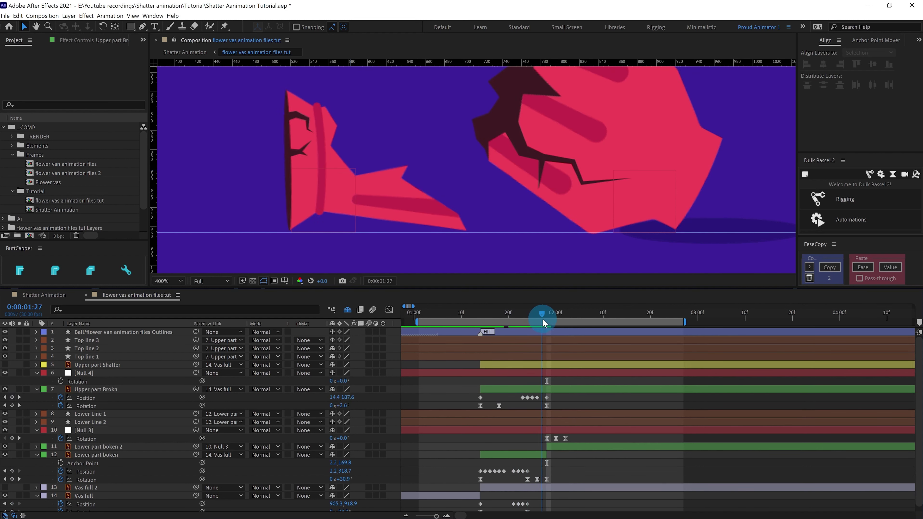
- Set Upper part Brokn's Rotation to 5° at 0:00:02:00 and copy its 3° keyframe to 0:00:02:02
click(529, 313)
drag(529, 313, 556, 313)
click(563, 387)
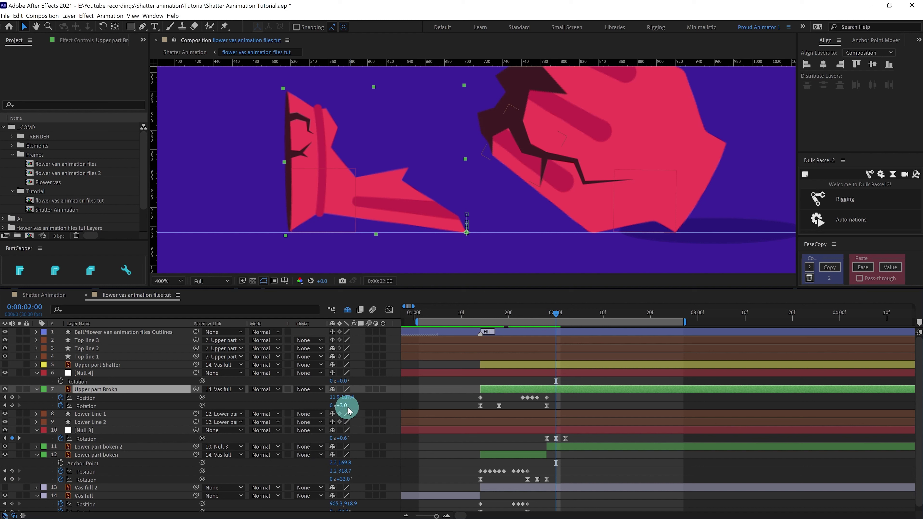
text(5)
key(Return)
click(580, 400)
key(Page_Down)
key(Page_Down)
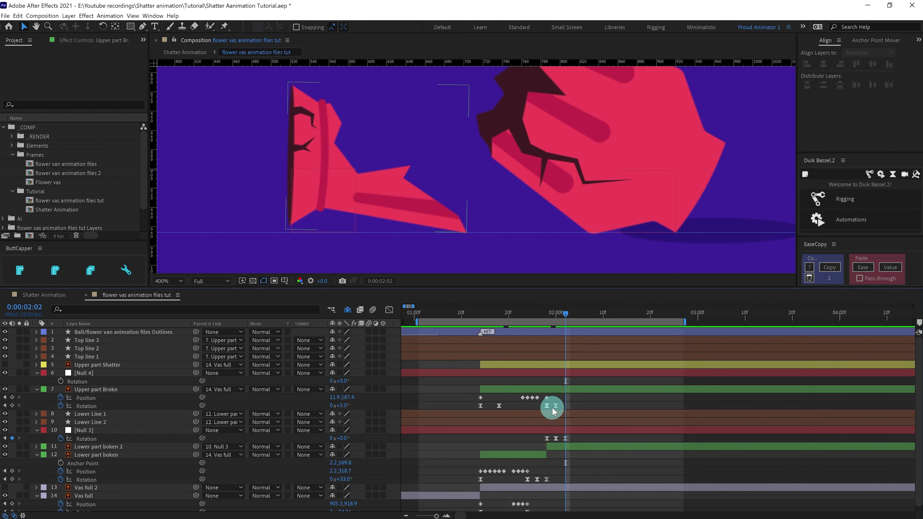
click(547, 406)
- Keyframe Null 4's Rotation at 0° at 0:00:02:02, -0.8° at 0:00:02:04 and 0° at 0:00:02:06, all with Easy Ease
click(60, 381)
key(Page_Down)
key(Page_Down)
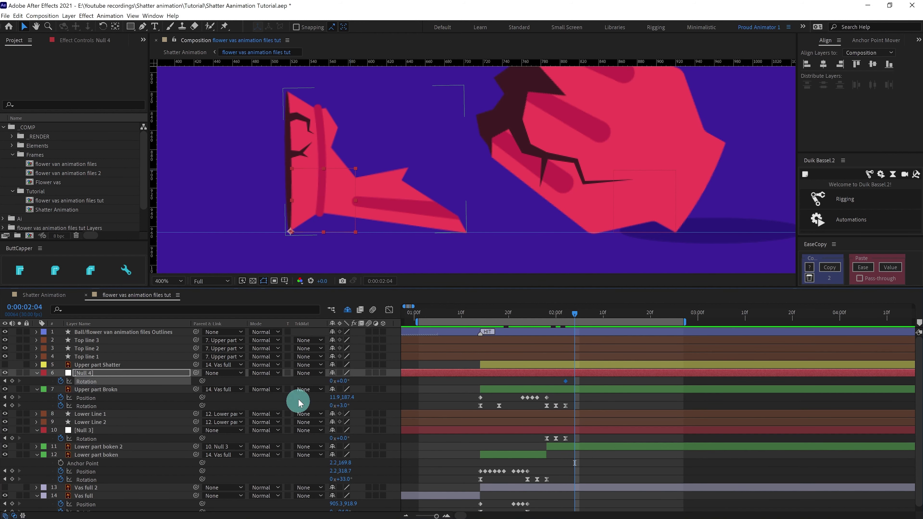
click(342, 381)
key(Return)
key(Page_Down)
key(Page_Down)
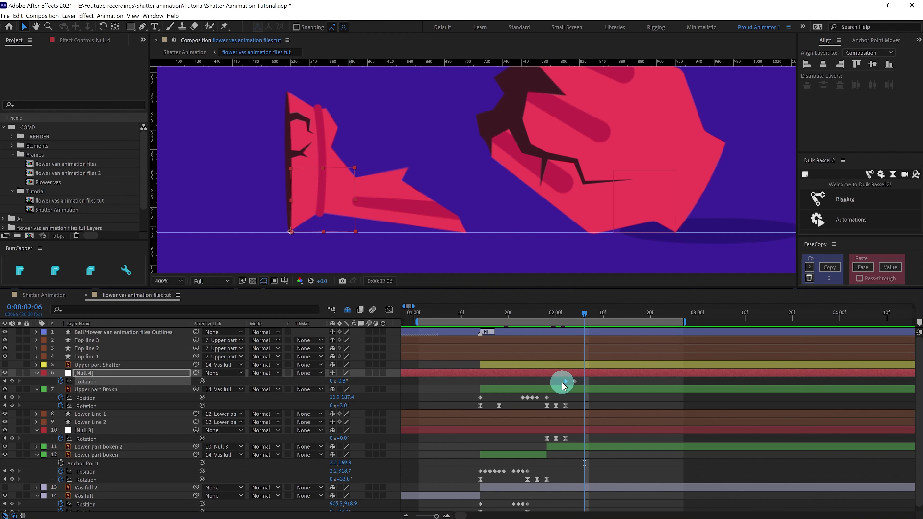
key(ctrl+c)
key(ctrl+v)
drag(592, 378, 556, 390)
key(F9)
click(601, 408)
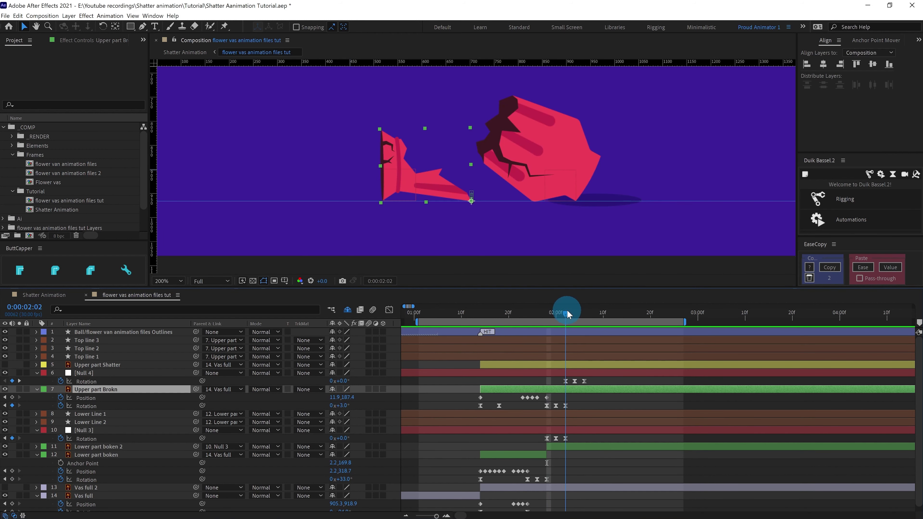
- Split Upper part Brokn at 0:00:02:02 and parent the new second segment to Null 4
mouse_move(567, 313)
mouse_down()
mouse_move(548, 310)
mouse_move(565, 310)
mouse_up()
key(ctrl+shift+d)
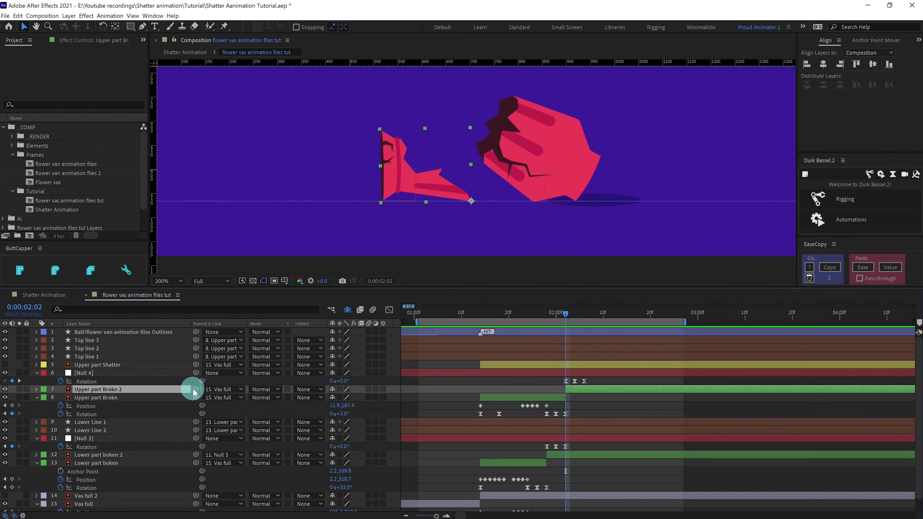
drag(195, 389, 84, 373)
- Set Upper part Brokn's Rotation keyframe at 0:00:02:00 to 4°
key(comma)
key(Page_Up)
key(Page_Up)
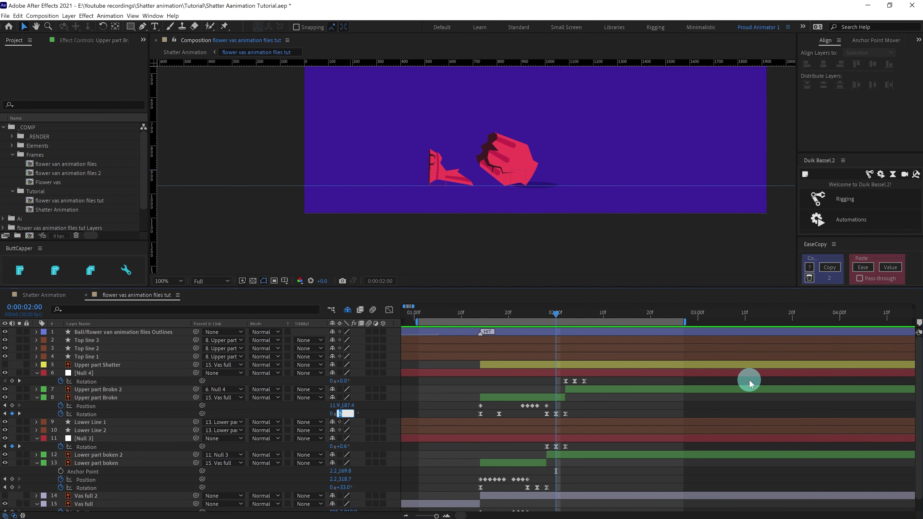
key(period)
key(period)
click(342, 414)
text(4)
key(Return)
click(595, 417)
- Preview the vase being hit, breaking and landing, starting shortly before the HIT marker
key(minus)
key(minus)
click(458, 313)
key(comma)
key(comma)
key(space)
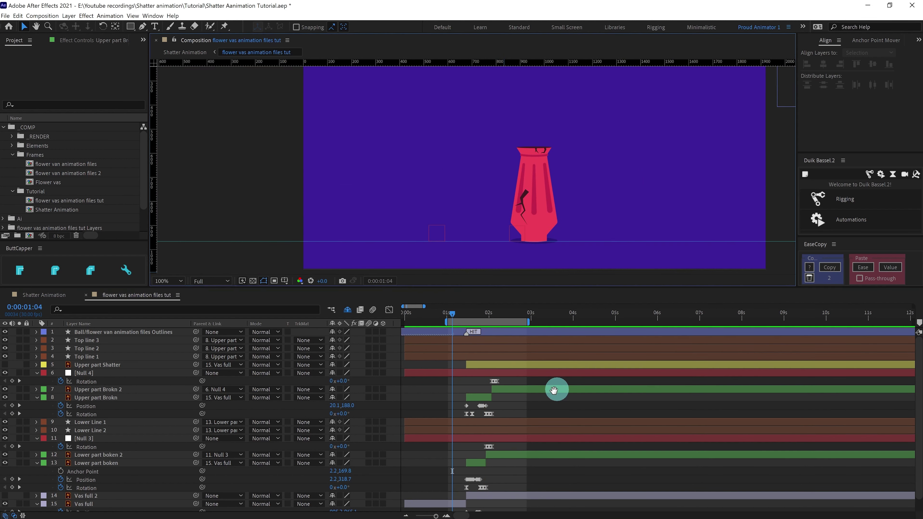
key(space)
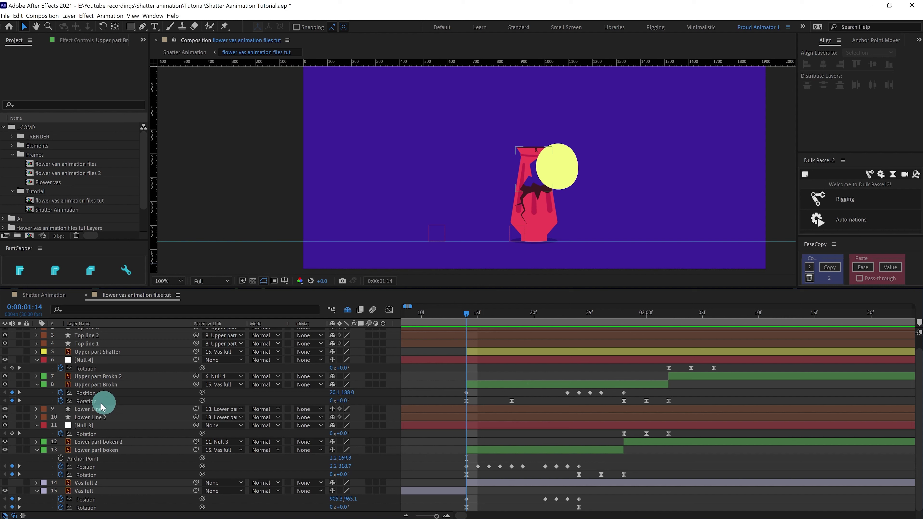
- Reveal Lower Line 1's Path property and add a keyframe at 0:00:01:14
click(87, 409)
click(37, 409)
click(45, 418)
click(53, 426)
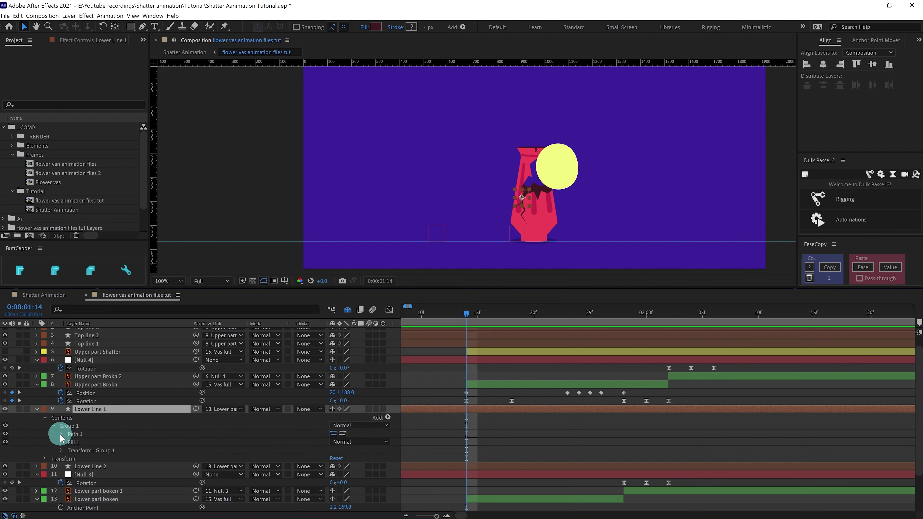
click(62, 434)
click(77, 443)
- At 0:00:01:22, reshape Lower Line 1's path by pulling its vertices together until the crack collapses to a thin line
click(31, 309)
text(+80)
key(Return)
scroll(479, 169, up, 6)
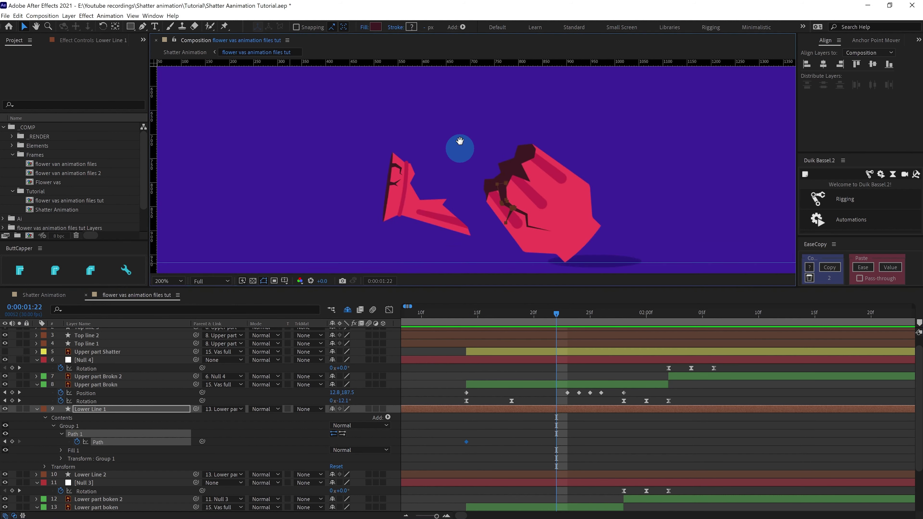
drag(488, 172, 410, 189)
drag(470, 169, 505, 199)
drag(498, 190, 508, 188)
drag(497, 91, 527, 111)
drag(513, 107, 536, 207)
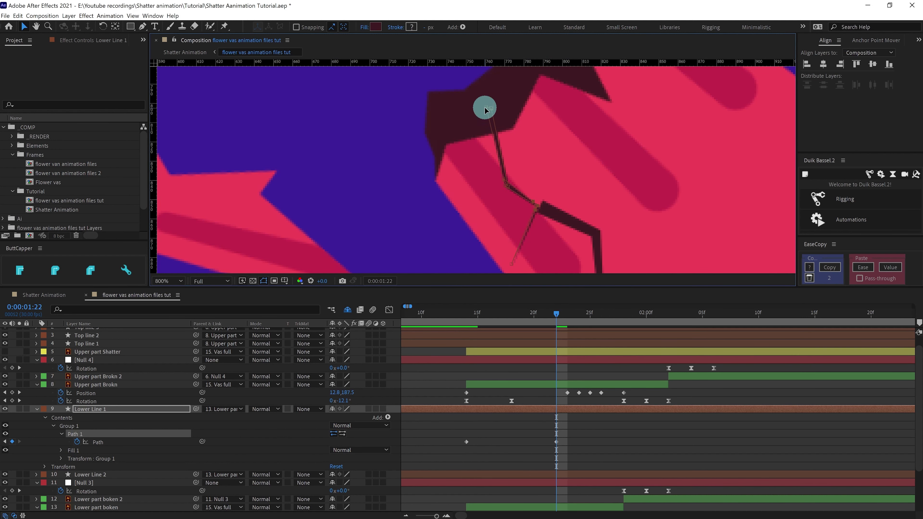
drag(486, 107, 492, 108)
scroll(475, 160, down, 1)
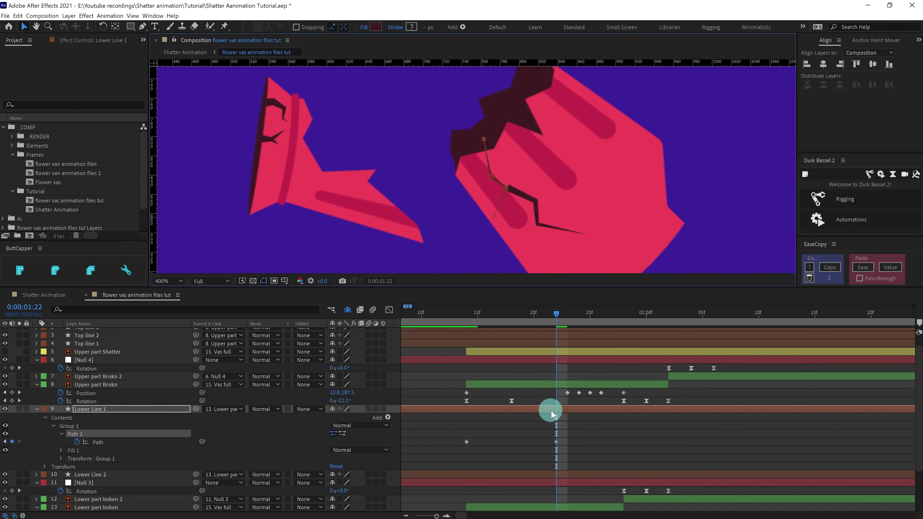
- Check the crack's motion and time-reverse Lower Line 1's two Path keyframes so the crack opens instead of closing
drag(467, 315, 553, 314)
click(542, 372)
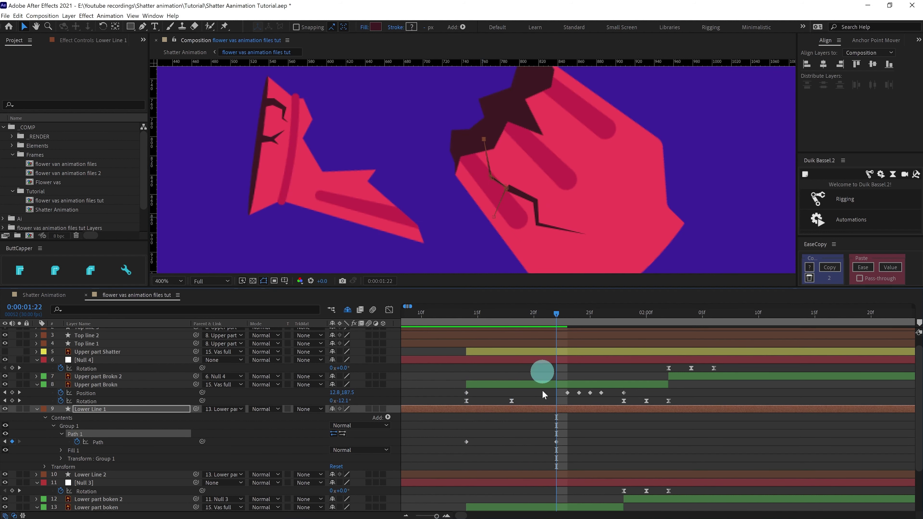
click(566, 442)
drag(566, 441, 438, 446)
right_click(470, 441)
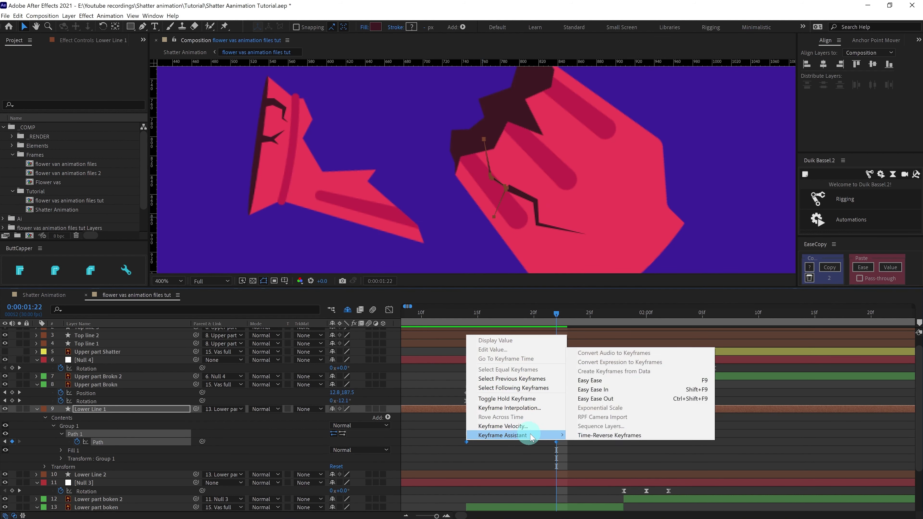
click(609, 435)
- Shape the speed graph of Lower Line 1's eased Path keyframes to peak right at the start and slow gradually toward 0:00:01:22
click(389, 310)
drag(576, 485, 471, 488)
drag(540, 486, 501, 490)
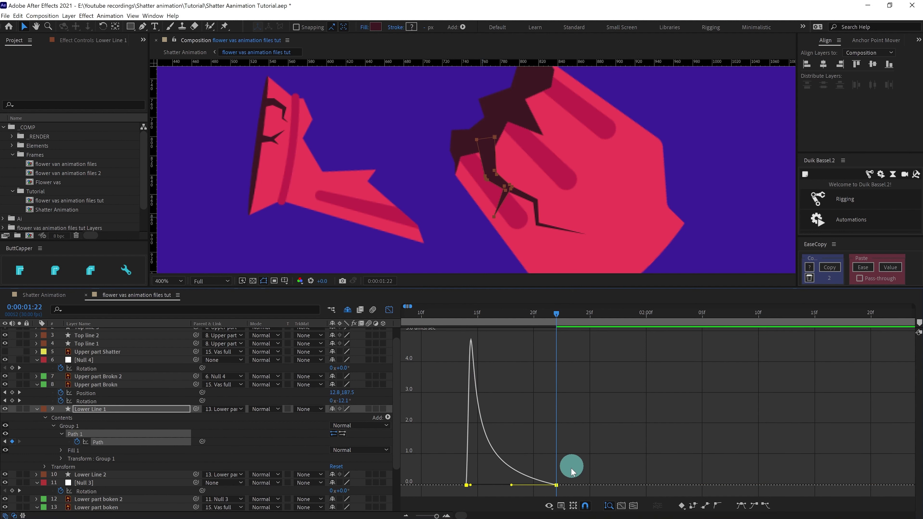
click(389, 310)
- Add Path keyframes to Lower Line 2 at 0:00:01:14 and 0:00:01:22
click(465, 314)
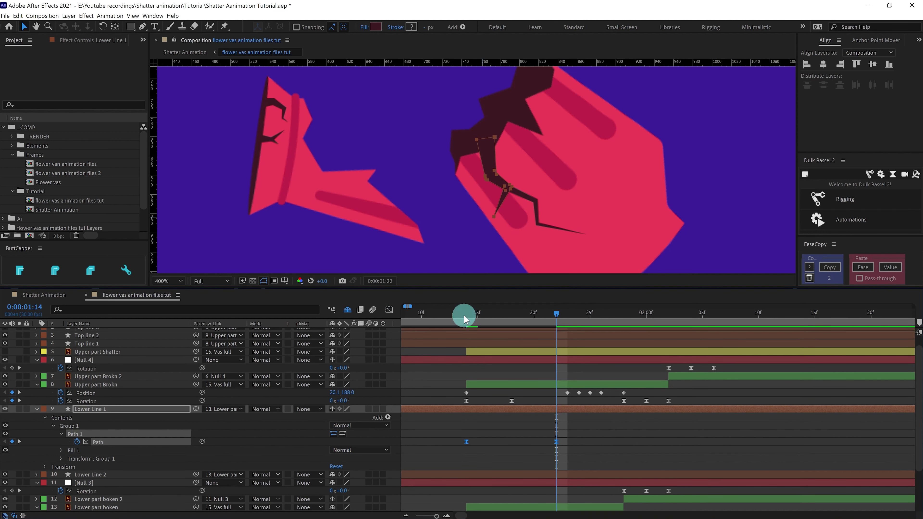
click(37, 476)
scroll(37, 475, down, 2)
click(46, 434)
click(54, 443)
click(62, 450)
click(77, 458)
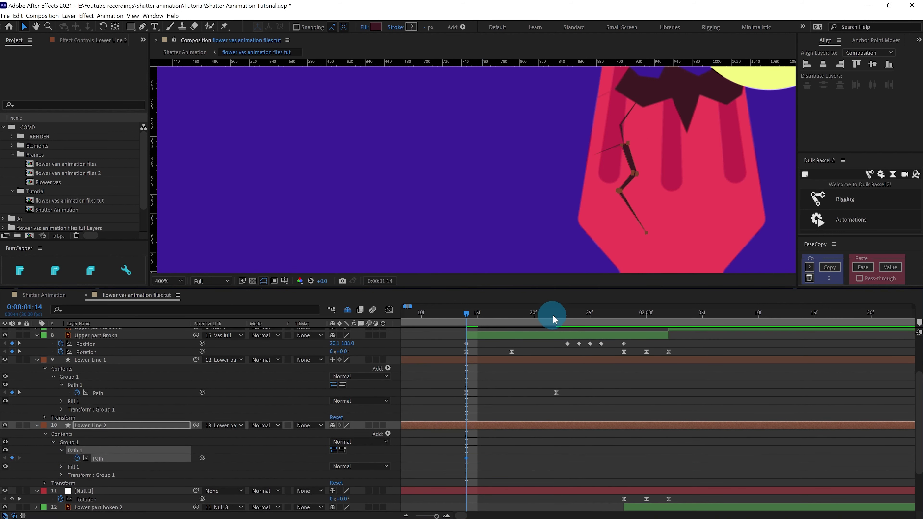
click(555, 315)
click(13, 459)
- Collapse Lower Line 2's path to a thin crack at 0:00:01:14 and paste the copied ease onto its Path keyframes
click(466, 314)
click(540, 143)
drag(582, 185, 575, 186)
drag(562, 125, 555, 126)
drag(536, 215, 546, 225)
drag(544, 220, 548, 221)
scroll(581, 185, down, 1)
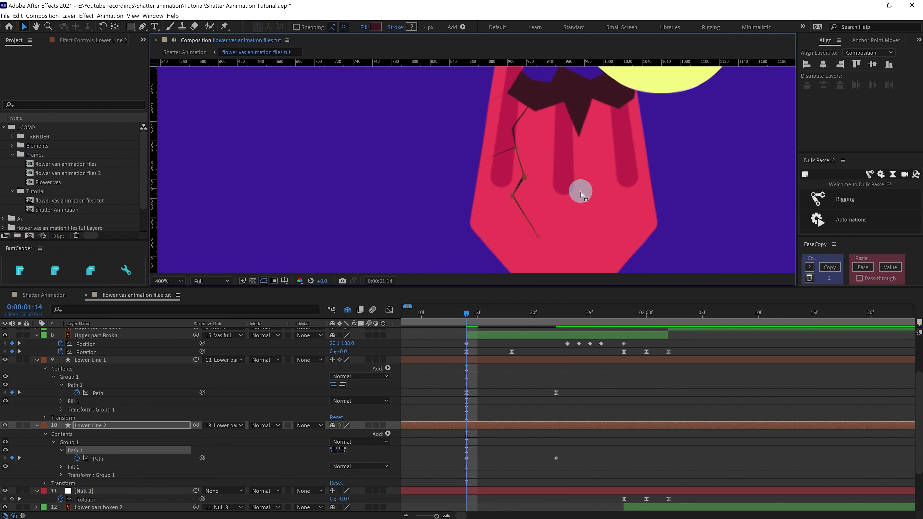
click(98, 458)
click(863, 268)
- Reveal the Path properties of Top line 1, Top line 2 and Top line 3 and keyframe each at 0:00:01:14
scroll(95, 386, up, 3)
click(87, 356)
click(36, 356)
click(46, 366)
click(54, 373)
click(61, 382)
click(77, 390)
click(36, 348)
click(45, 357)
click(54, 365)
click(36, 341)
click(45, 349)
click(54, 357)
click(62, 365)
click(77, 373)
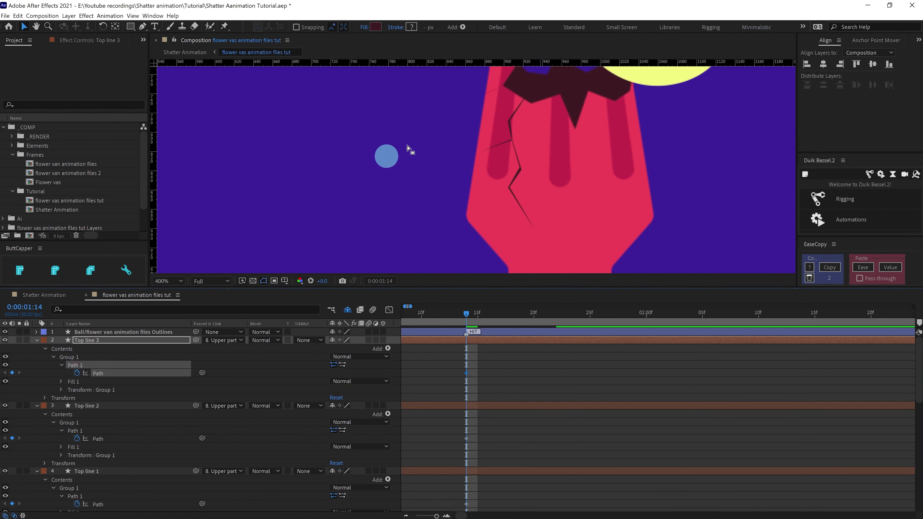
- At 0:00:01:22, pull the rim-side vertices of Top line 3's path inward to the crack's junction
drag(659, 74, 541, 272)
click(36, 305)
text(122)
key(Return)
drag(250, 267, 556, 124)
click(94, 365)
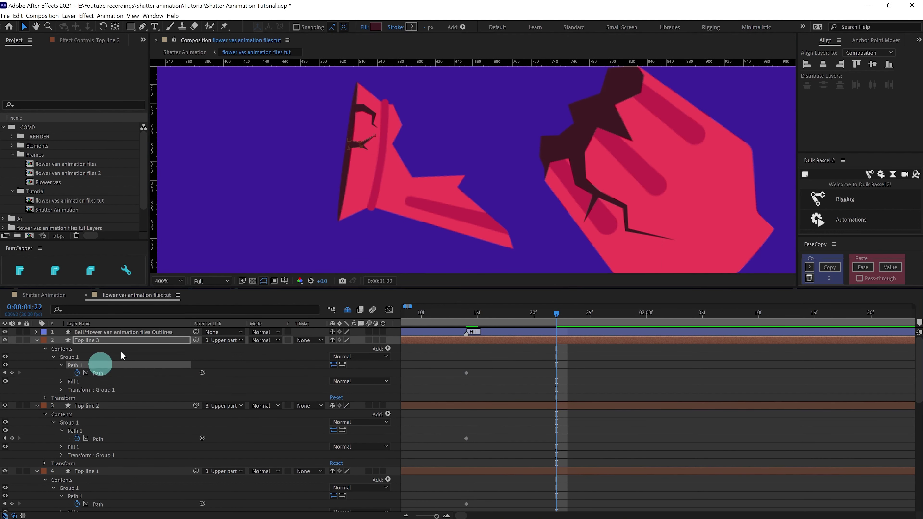
scroll(358, 165, up, 2)
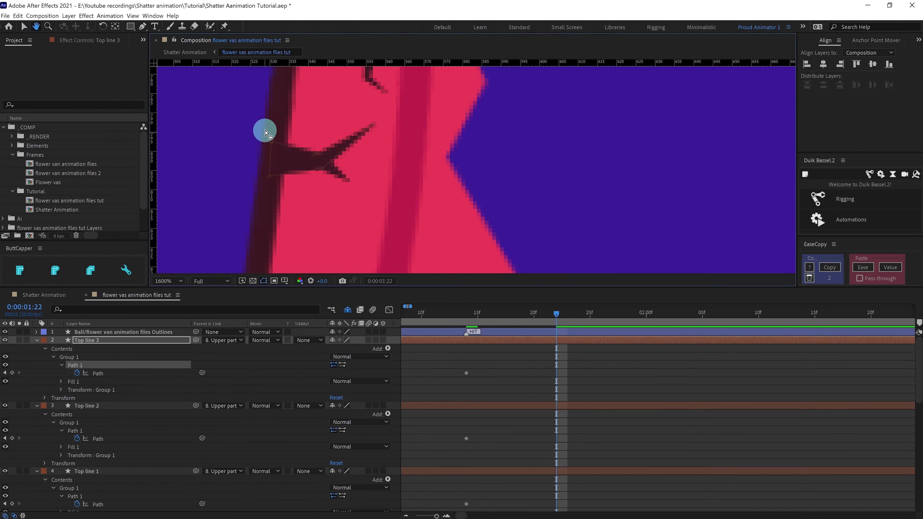
drag(264, 133, 329, 163)
drag(272, 142, 324, 161)
- Reshape the paths of Top line 2 and Top line 1 by narrowing their vertices, and scrub through the crack animation
click(94, 432)
click(94, 497)
drag(336, 125, 279, 136)
drag(290, 128, 287, 119)
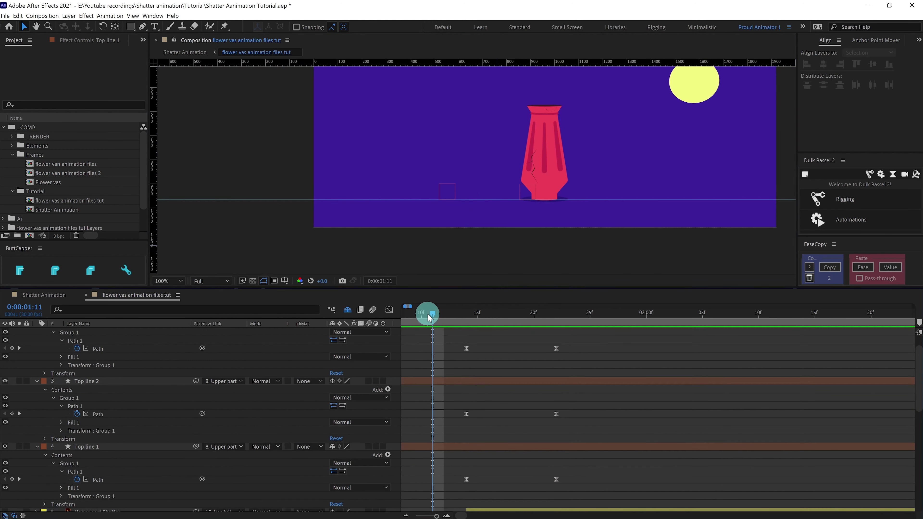
drag(488, 313, 431, 318)
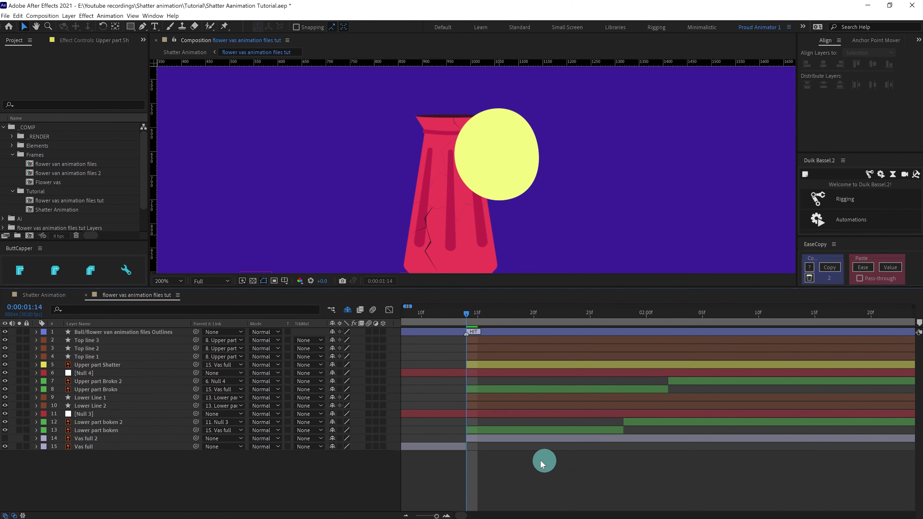
- Solo the Upper part Shatter layer to isolate the piece in the view
click(105, 366)
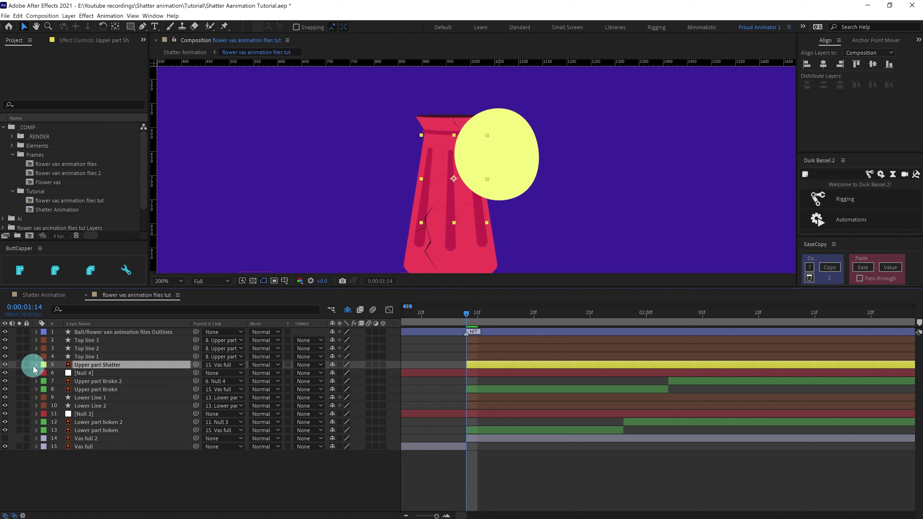
click(19, 365)
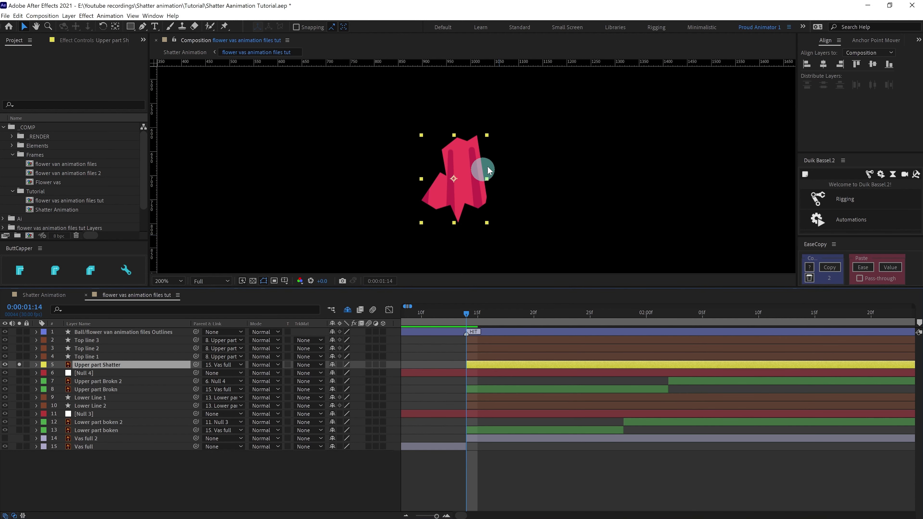
scroll(480, 168, up, 2)
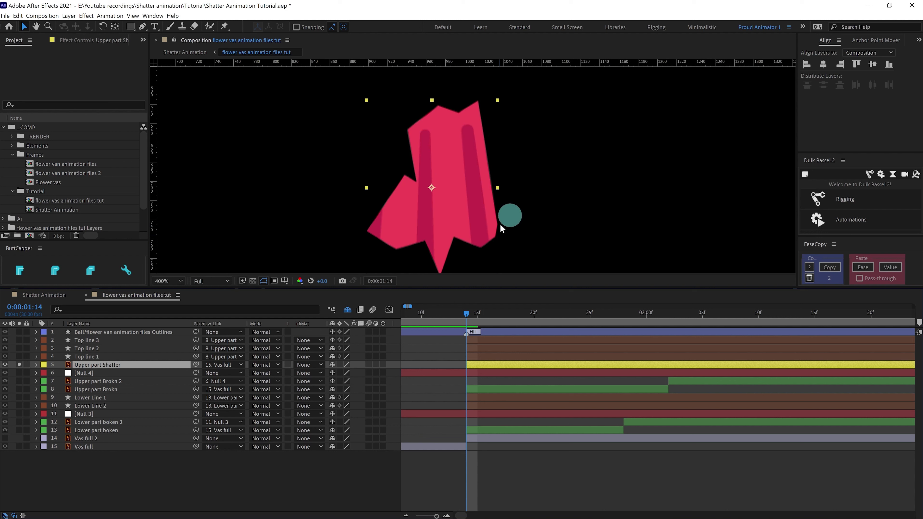
- Draw a closed angular mask with the Pen tool around a narrow sliver across the middle of Upper part Shatter
click(143, 27)
click(495, 172)
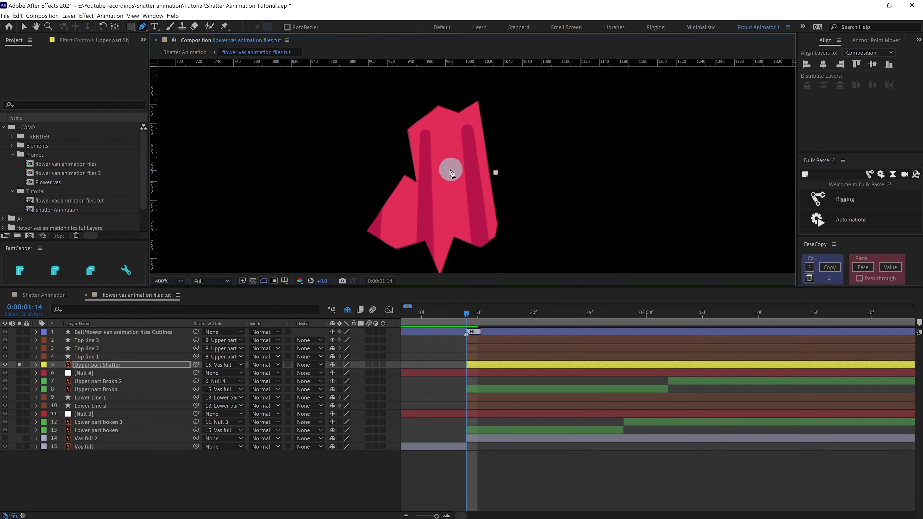
drag(432, 187, 459, 187)
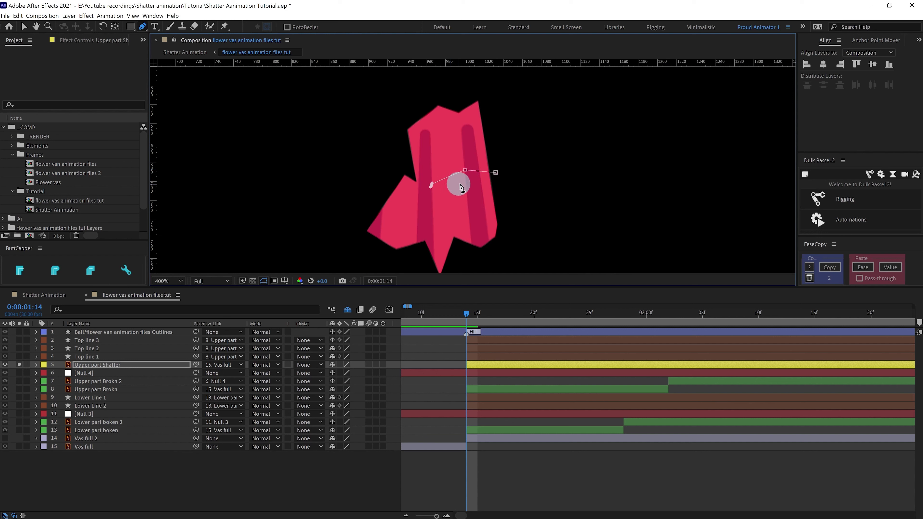
click(495, 172)
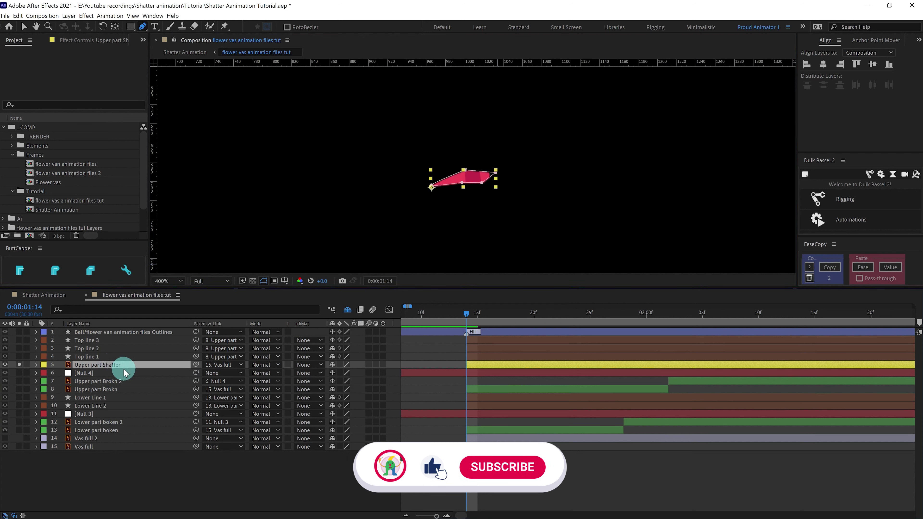
- Duplicate Upper part Shatter and reshape the copy's mask to enclose the shard just above the first sliver
key(ctrl+d)
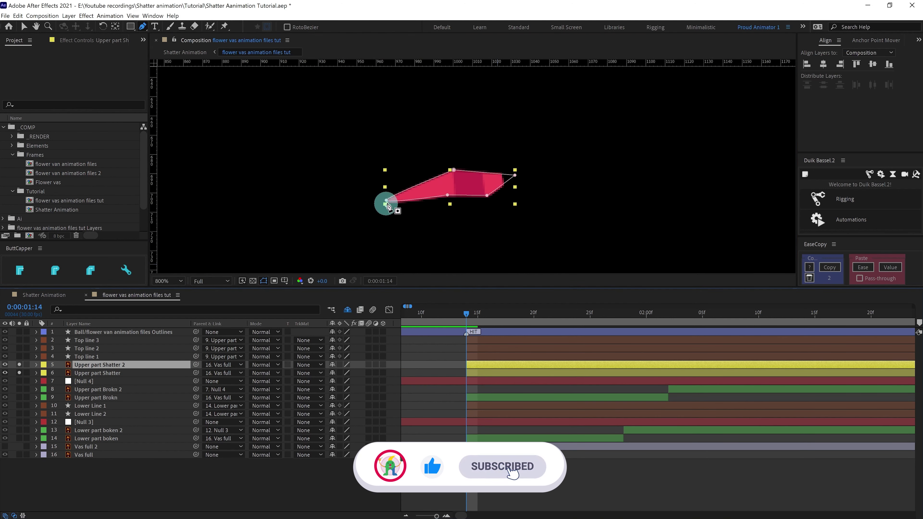
mouse_move(386, 200)
mouse_down()
mouse_move(358, 180)
mouse_move(385, 197)
mouse_up()
drag(454, 170, 435, 142)
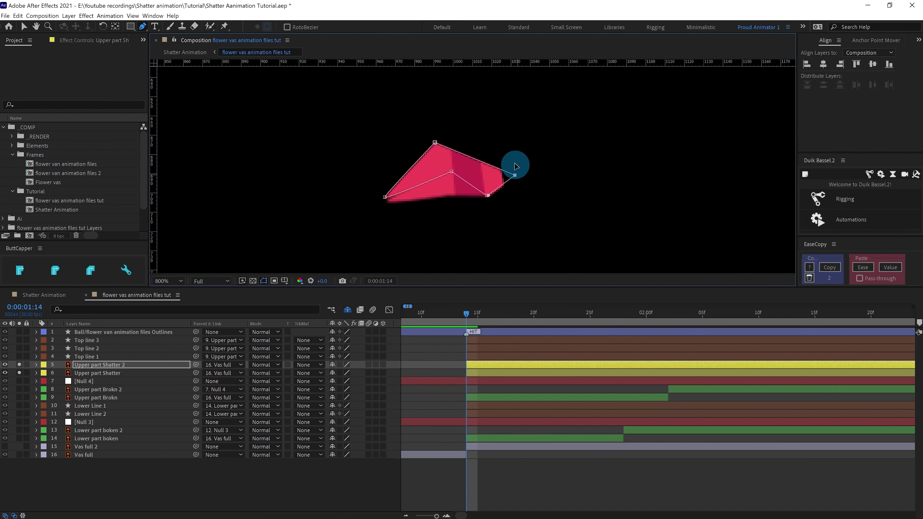
mouse_move(515, 166)
mouse_down()
mouse_move(509, 148)
mouse_move(519, 174)
mouse_up()
- Duplicate Upper part Shatter 2 and move the copy's whole mask up to the next section of the piece
click(484, 366)
key(ctrl+d)
key(v)
double_click(384, 197)
drag(509, 205, 518, 160)
mouse_move(443, 160)
mouse_down()
mouse_move(410, 121)
mouse_move(434, 144)
mouse_up()
- Reshape Upper part Shatter 3's mask vertices around its larger section, add a vertex, and undo the last vertex move
click(484, 365)
drag(472, 90, 498, 145)
drag(447, 78, 422, 121)
key(g)
click(454, 165)
key(v)
drag(455, 165, 476, 99)
key(ctrl+z)
- Duplicate Upper part Shatter 3 and move the copy's whole mask up over the top of the piece
click(121, 367)
key(ctrl+d)
drag(418, 232, 397, 186)
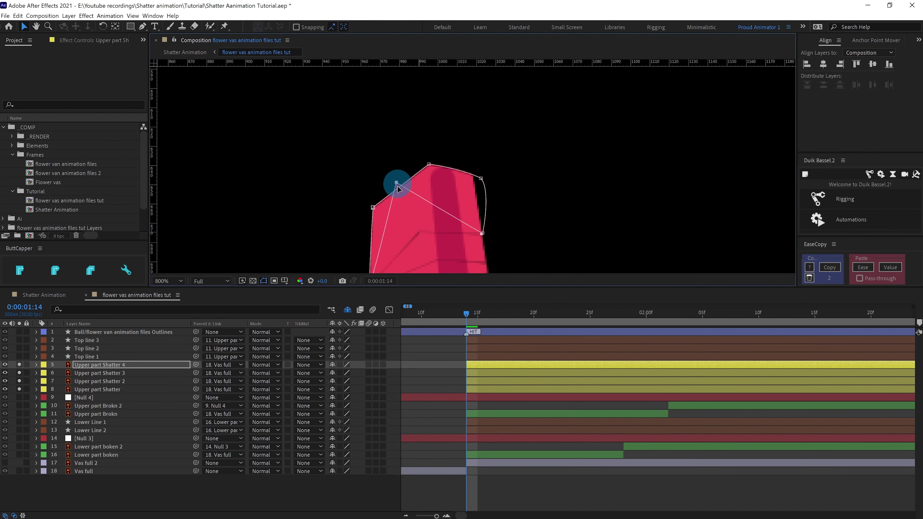
key(ctrl+z)
double_click(483, 233)
drag(450, 206, 460, 138)
- Adjust the left-hand vertices of Upper part Shatter 4's mask so it encloses the jagged top end of the piece
click(95, 373)
click(90, 365)
drag(380, 214, 369, 208)
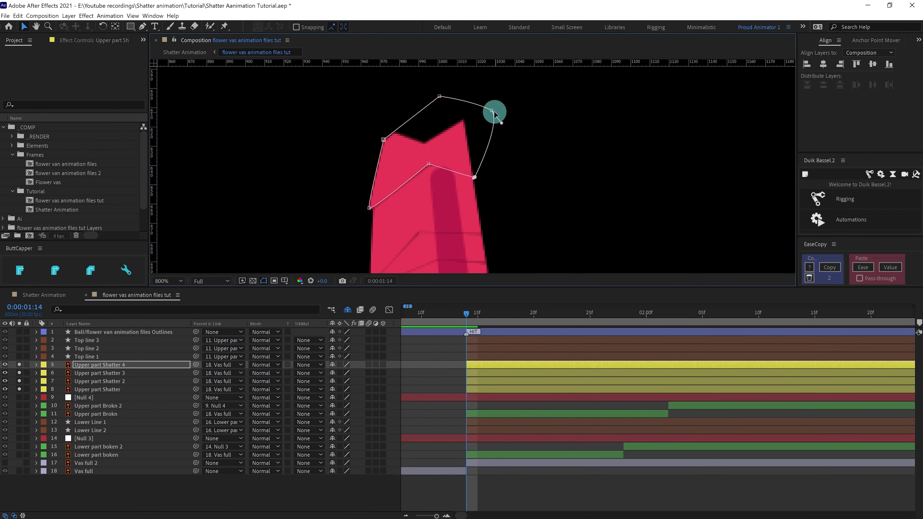
click(384, 142)
drag(383, 141, 366, 149)
scroll(397, 98, down, 1)
- Duplicate the original Upper part Shatter layer and fit the copy's mask around the shard directly beneath the first sliver
click(127, 364)
click(100, 390)
key(ctrl+d)
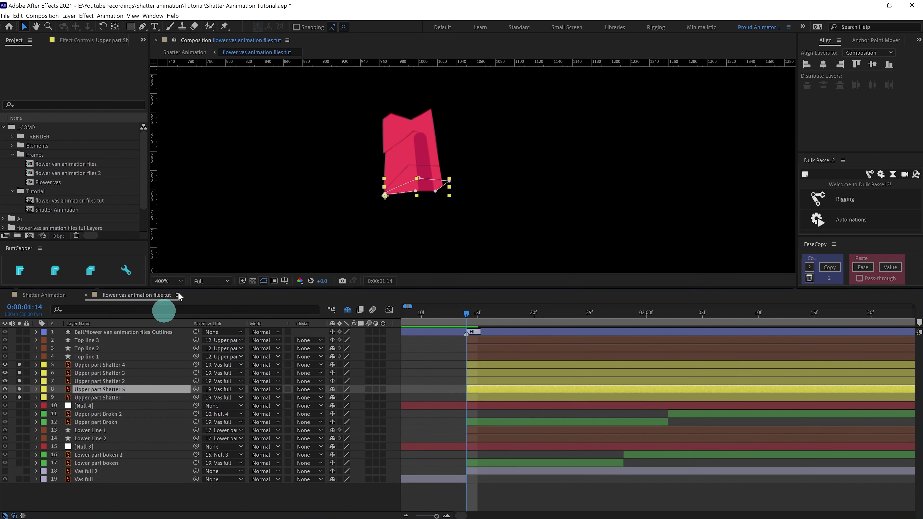
key(period)
- Duplicate the original Upper part Shatter layer and fit the copy's mask around the narrow shard below the previous one
click(100, 398)
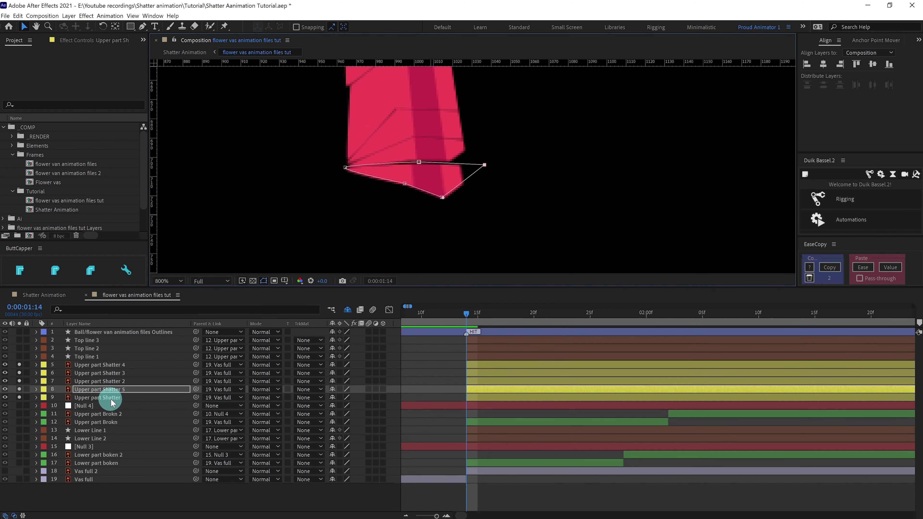
key(ctrl+d)
drag(486, 226, 473, 253)
drag(441, 237, 411, 232)
click(153, 502)
click(100, 398)
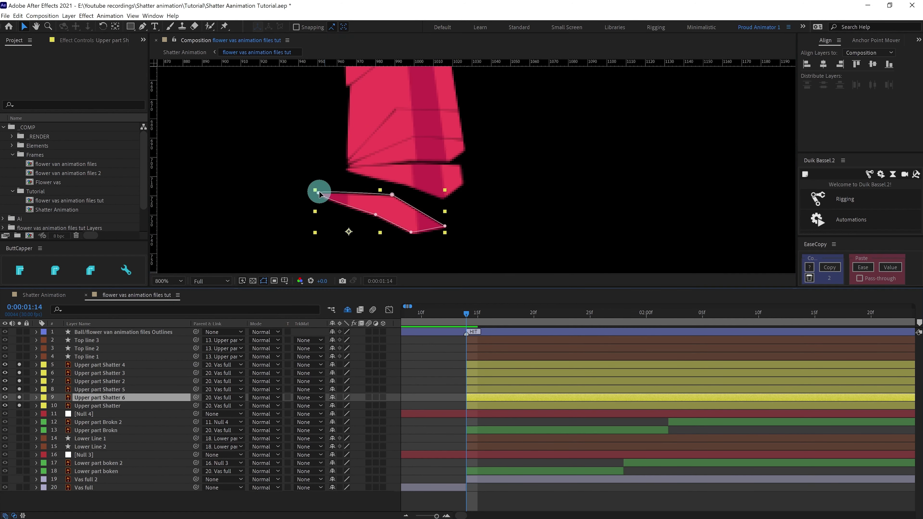
drag(318, 192, 345, 172)
- Duplicate Upper part Shatter 6, place the copy behind it, and fit the masks to the next lower shard and its edges
click(100, 397)
key(ctrl+d)
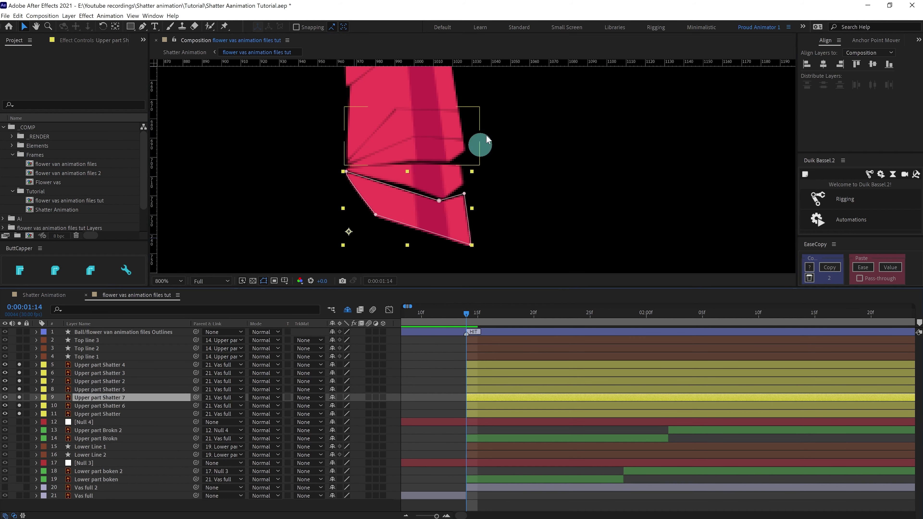
key(comma)
key(ctrl+bracketleft)
double_click(456, 177)
drag(456, 178, 421, 137)
key(period)
click(87, 406)
drag(387, 140, 365, 81)
drag(387, 139, 366, 142)
drag(345, 84, 392, 145)
- Duplicate the original Upper part Shatter layer behind it and reshape the copy's mask around the jagged lower-left piece
click(112, 413)
key(comma)
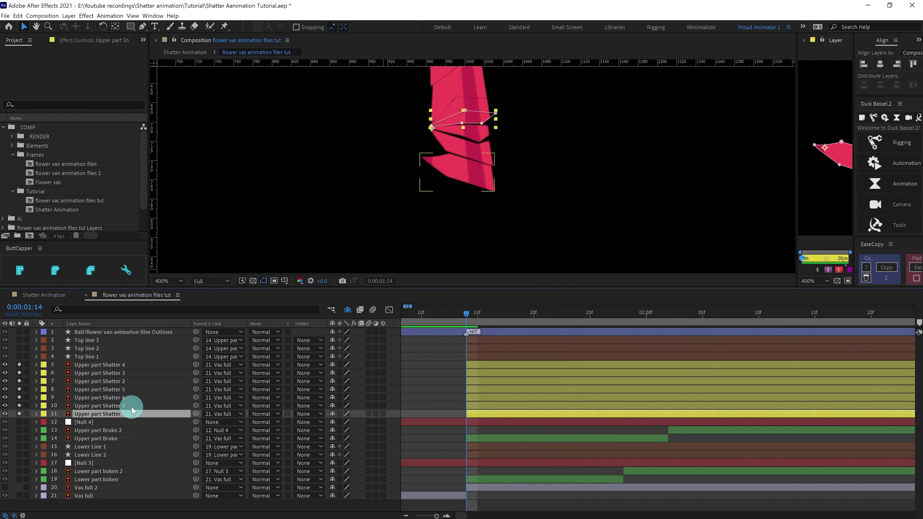
key(ctrl+d)
key(ctrl+bracketleft)
double_click(459, 121)
drag(468, 115, 453, 203)
key(period)
mouse_move(474, 200)
mouse_down()
mouse_move(469, 209)
mouse_move(473, 188)
mouse_up()
click(94, 423)
double_click(424, 215)
click(94, 423)
drag(424, 215, 378, 270)
drag(408, 179, 297, 178)
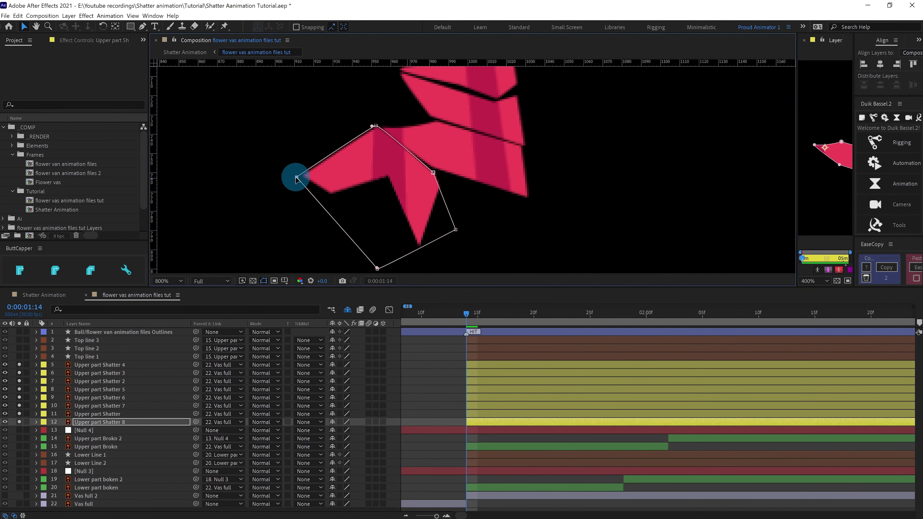
- Duplicate Upper part Shatter 8 and move the copy's mask up over the left-hand piece above it
key(comma)
click(88, 421)
key(ctrl+d)
double_click(447, 200)
drag(427, 218, 404, 156)
click(103, 423)
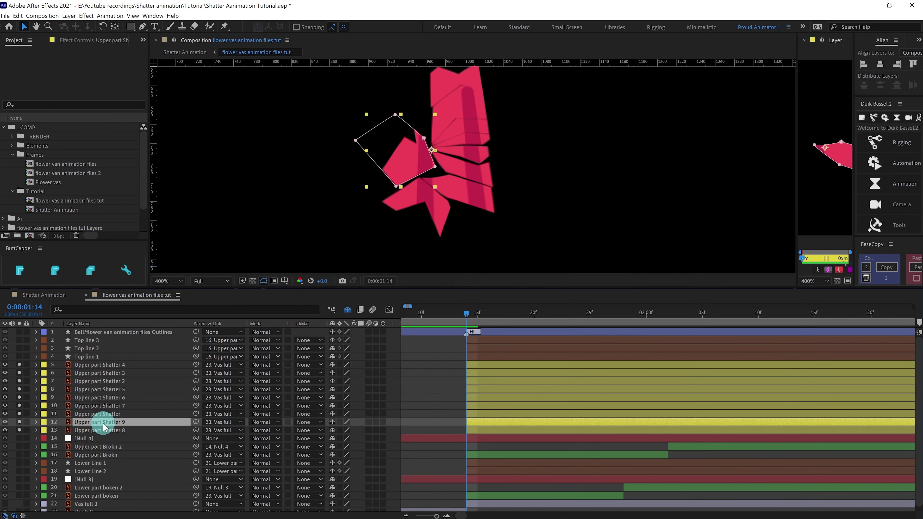
key(ctrl+bracketleft)
- Duplicate Upper part Shatter 9 and refit the original's mask around the uppermost left-hand shard
key(ctrl+d)
click(103, 439)
scroll(406, 128, up, 1)
double_click(438, 143)
mouse_move(397, 199)
mouse_down()
mouse_move(389, 93)
mouse_move(382, 196)
mouse_up()
drag(464, 247, 427, 264)
drag(406, 191, 421, 186)
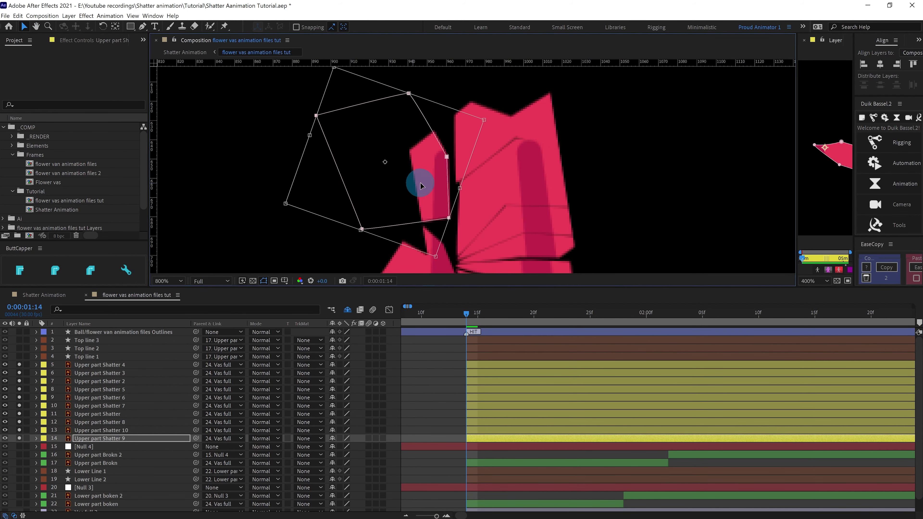
- Unsolo all the Upper part Shatter layers, close the layer view, and centre the anchor points of all ten shards
scroll(421, 185, down, 2)
drag(20, 364, 19, 439)
click(804, 40)
click(507, 364)
shift+click(485, 439)
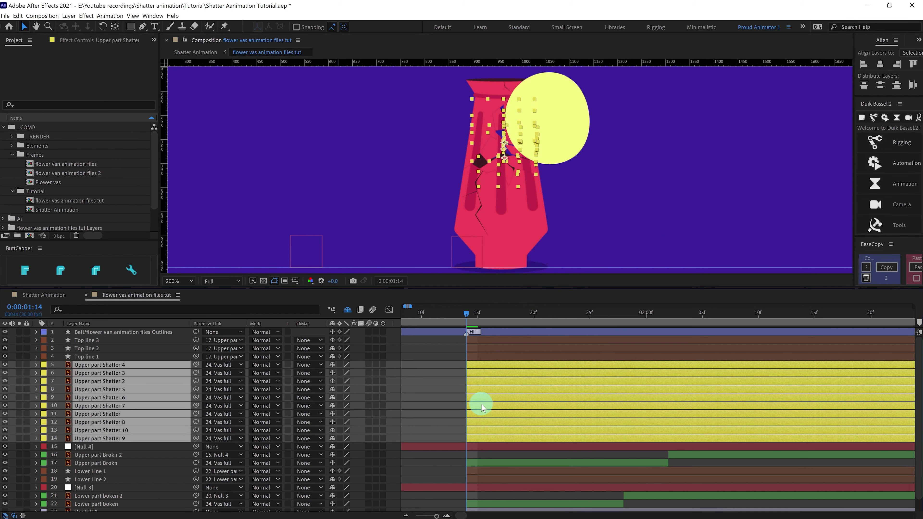
drag(853, 226, 791, 202)
click(868, 41)
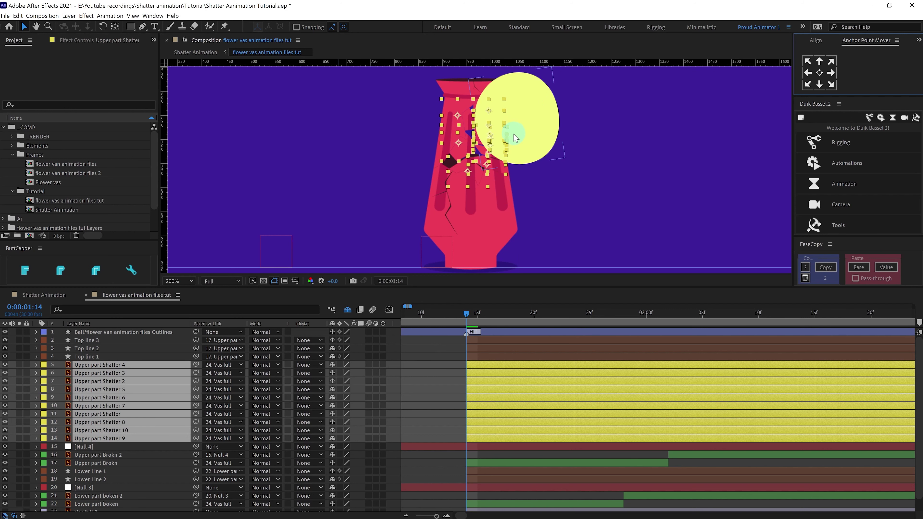
- Add position and scale keyframes to all ten Upper part Shatter layers at 0:00:01:14
key(p)
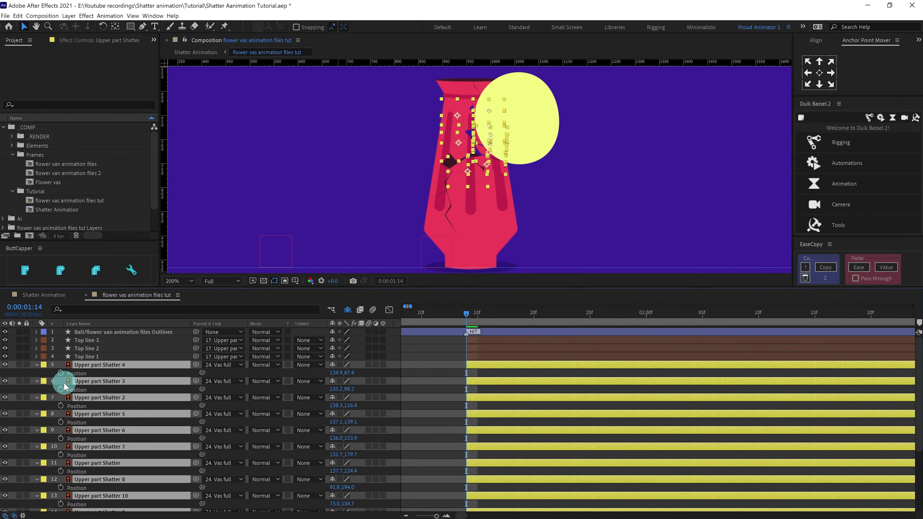
key(alt+shift+s)
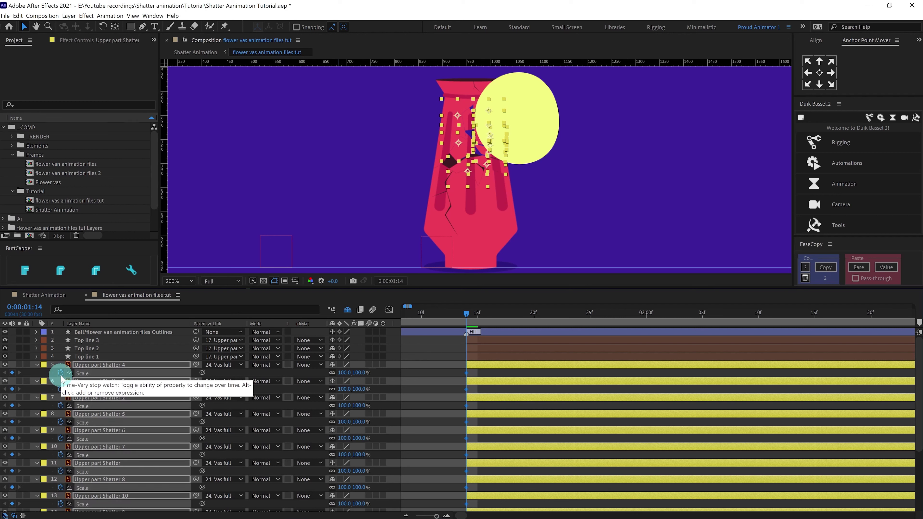
key(u)
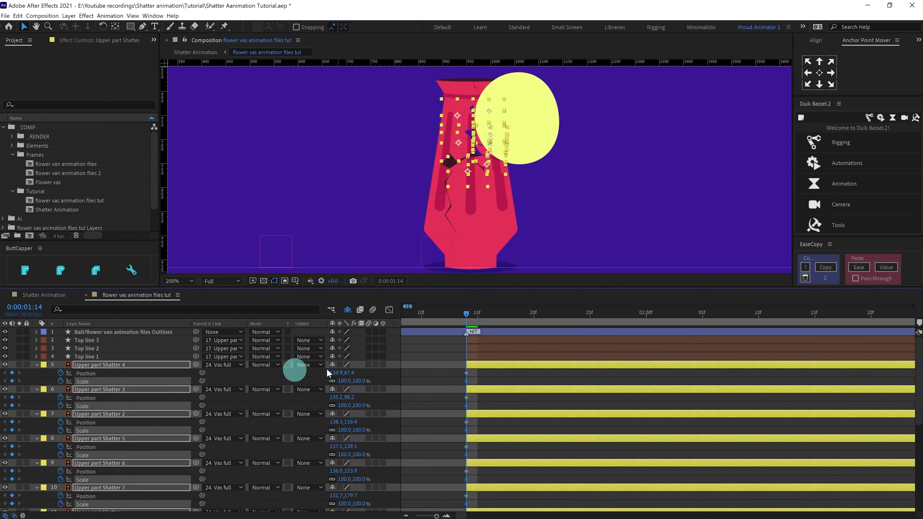
scroll(498, 141, down, 2)
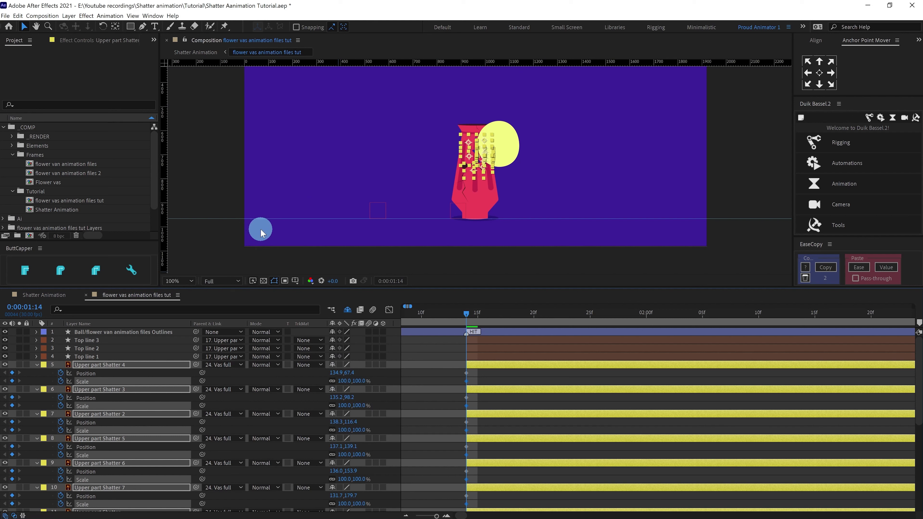
click(513, 377)
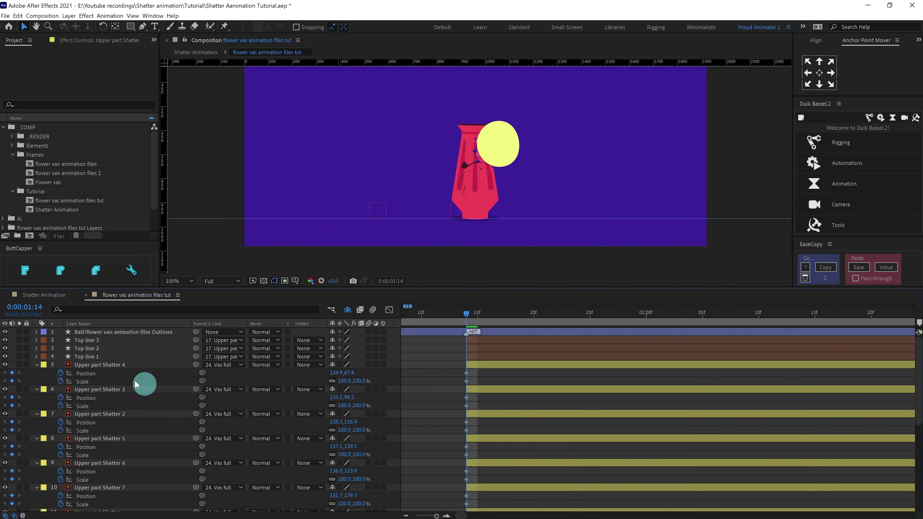
- Lock the three Top line layers and mark Top line 3 as shy
click(83, 357)
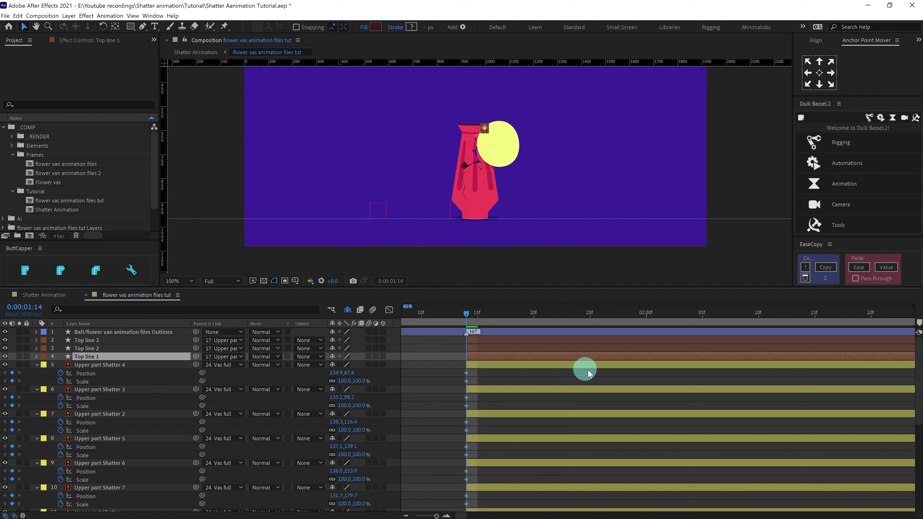
shift+click(98, 341)
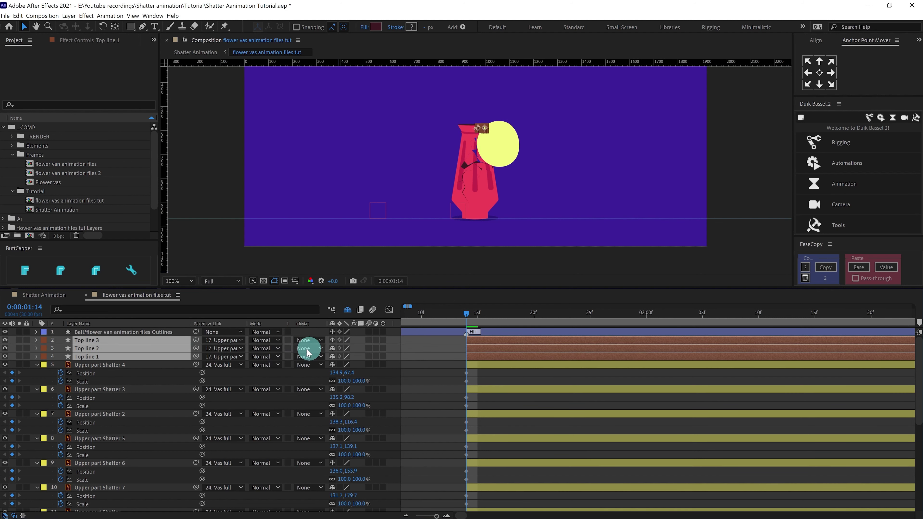
drag(27, 341, 27, 357)
click(333, 341)
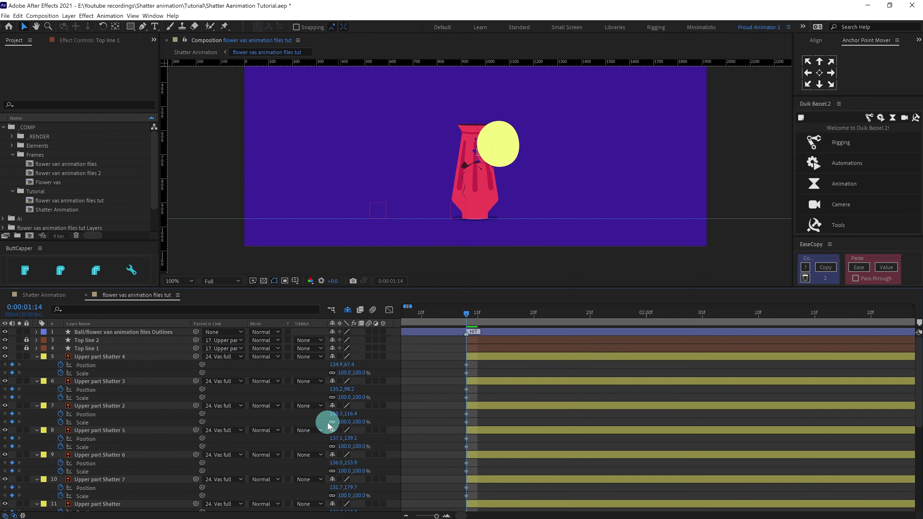
- Lock the layers from Null 4 downward, try marking them as shy, and undo the last changes
scroll(329, 425, down, 6)
click(117, 434)
shift+click(113, 508)
key(ctrl+l)
click(332, 434)
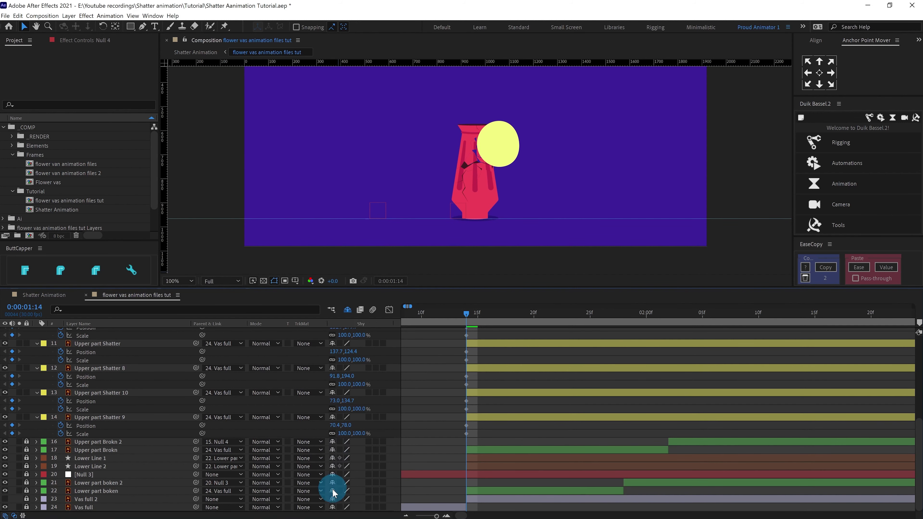
key(ctrl+z)
key(ctrl+z)
click(333, 442)
click(497, 455)
- At 0:00:01:29, move Upper part Shatter 4 out of the fallen vase neck to the floor on its left
scroll(509, 407, up, 6)
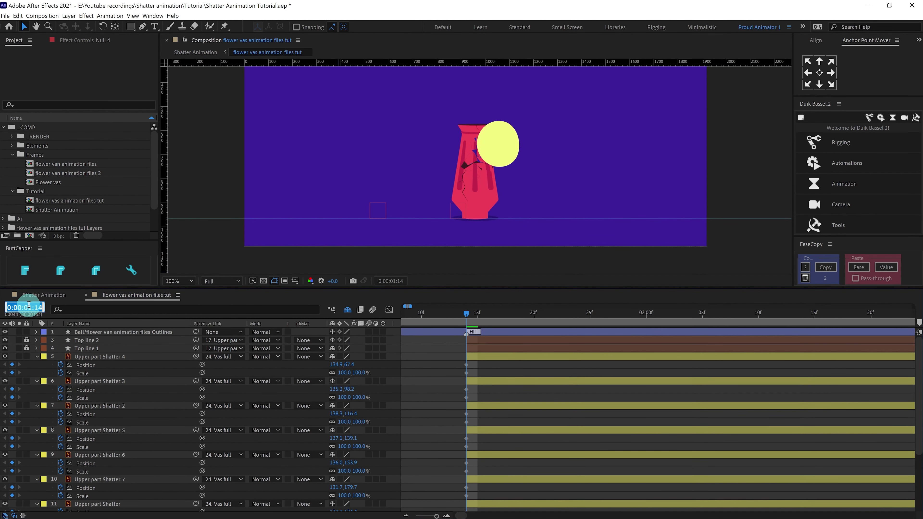
key(Return)
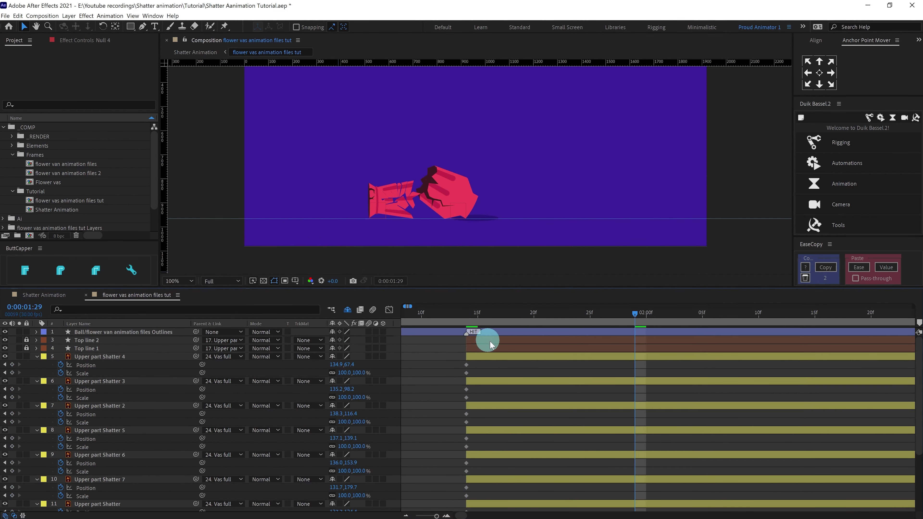
click(501, 355)
drag(430, 228, 464, 205)
scroll(442, 209, up, 4)
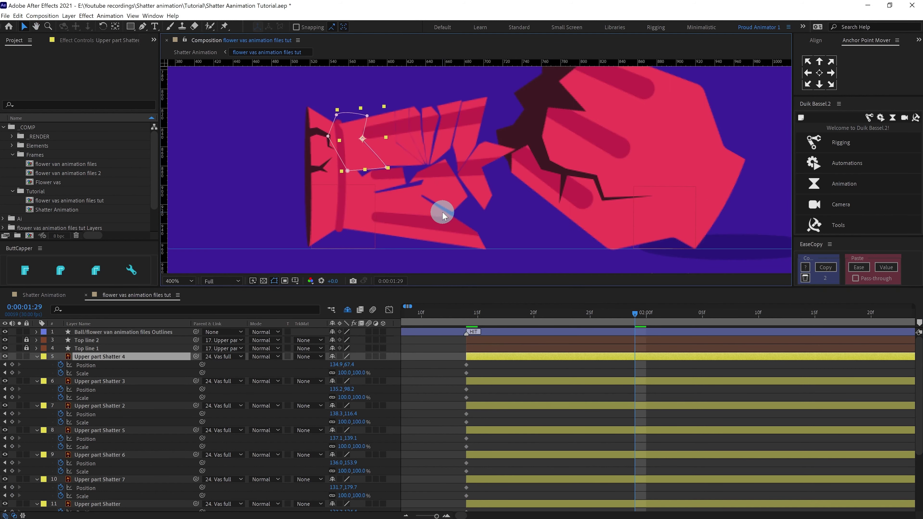
drag(309, 144, 218, 187)
drag(245, 214, 363, 210)
scroll(418, 171, down, 1)
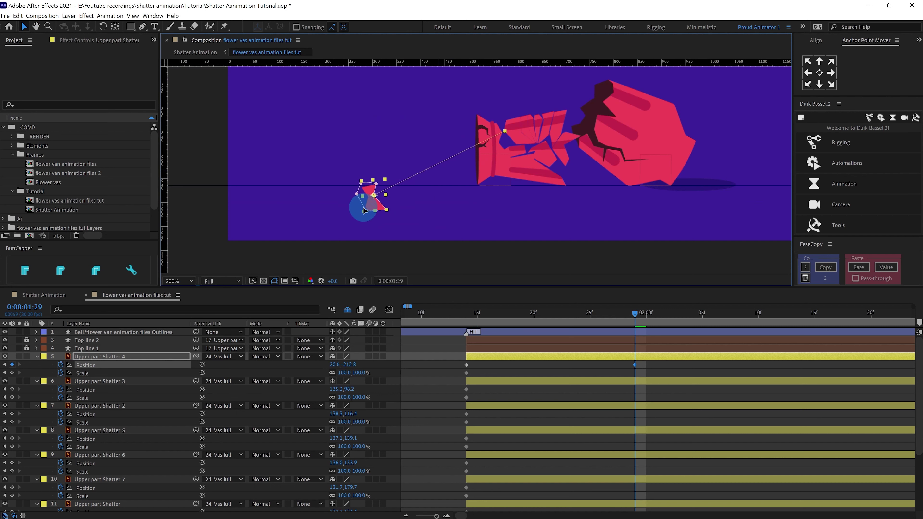
- Rotate Upper part Shatter 4 to about -82° on the floor and pull out the starting handle of its motion path
click(101, 26)
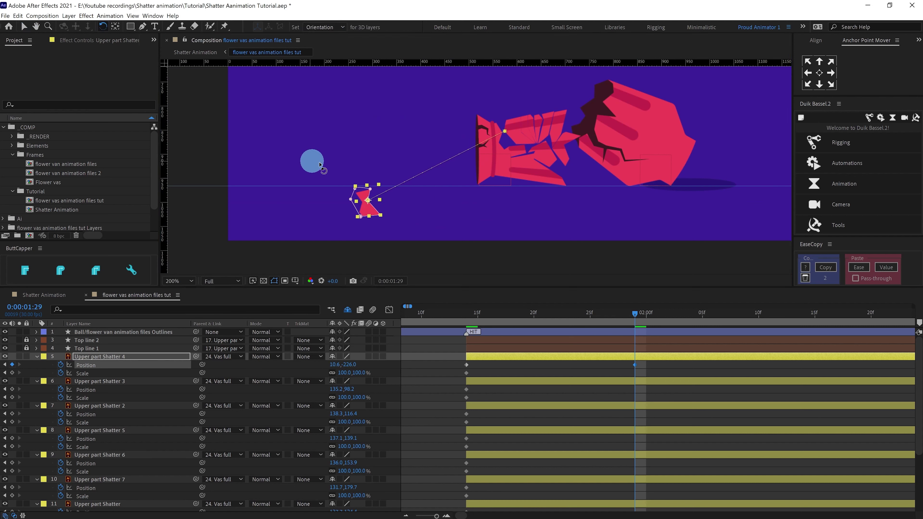
drag(352, 186, 409, 212)
key(v)
drag(505, 131, 458, 132)
drag(409, 208, 404, 188)
key(ctrl+z)
- Bend the landing end of Upper part Shatter 4's motion path so the shard falls in an arc
click(103, 26)
click(103, 26)
click(142, 27)
key(ctrl+z)
scroll(382, 215, up, 1)
drag(332, 239, 347, 113)
scroll(349, 120, down, 1)
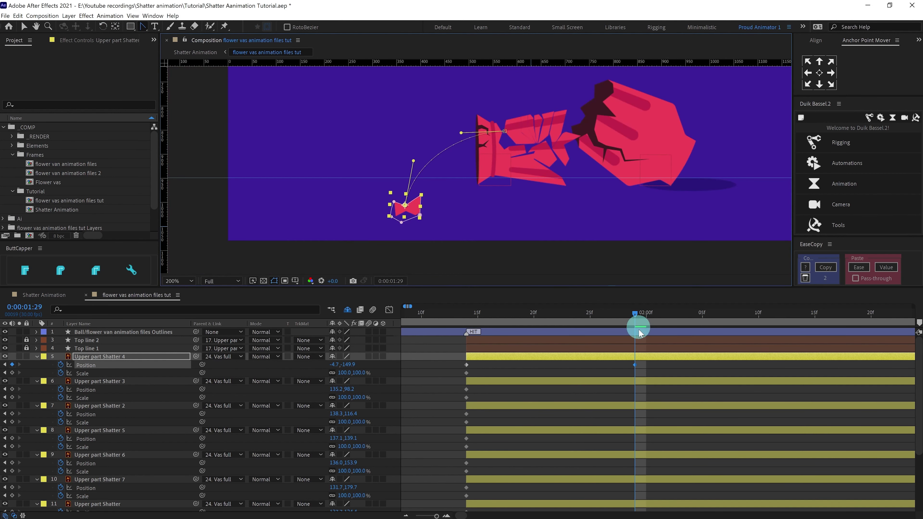
- Move Upper part Shatter 3 farther left on the floor along a curved path and rotate it to about -71°
key(v)
drag(512, 129, 261, 227)
drag(479, 143, 379, 136)
click(103, 26)
drag(256, 199, 243, 239)
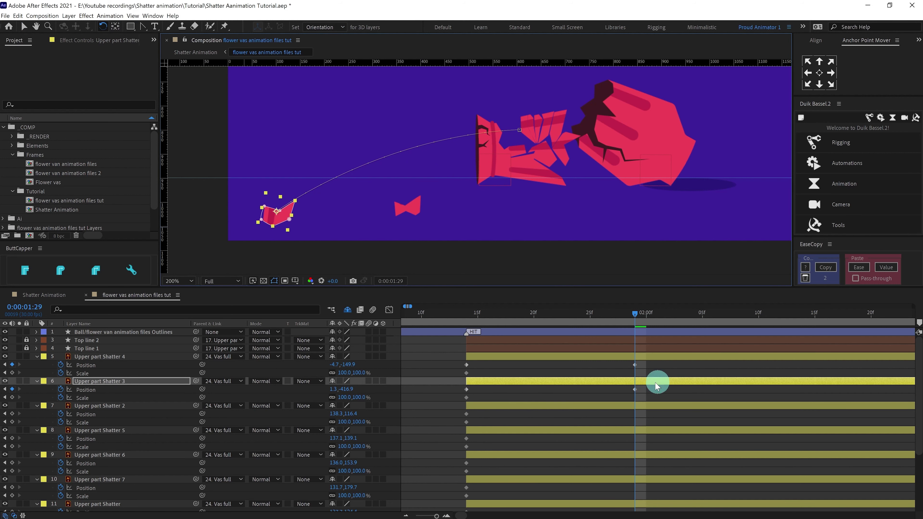
- Keyframe the rotation of all Upper part Shatter layers at 0:00:01:29 and 0:00:01:14, and reveal the keyframed properties
click(356, 376)
click(654, 359)
scroll(625, 367, down, 4)
shift+click(618, 491)
key(r)
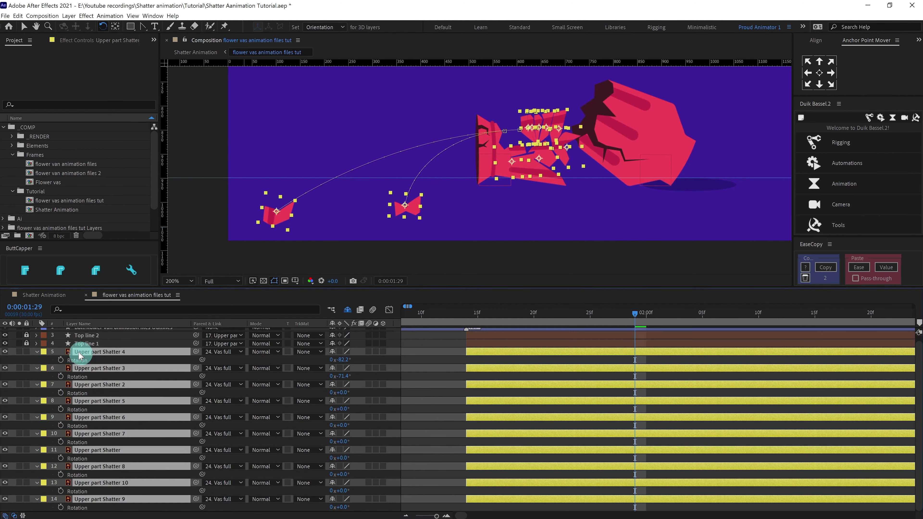
click(61, 360)
key(j)
scroll(480, 170, down, 1)
click(12, 360)
key(k)
click(604, 376)
key(u)
click(36, 333)
- Move Upper part Shatter 2 to the floor between the two landed shards, rotate it to about -81°, and curve its motion path
scroll(647, 400, down, 2)
scroll(646, 400, up, 1)
scroll(403, 171, up, 1)
key(v)
click(483, 207)
click(604, 119)
drag(604, 119, 409, 198)
drag(341, 439, 313, 439)
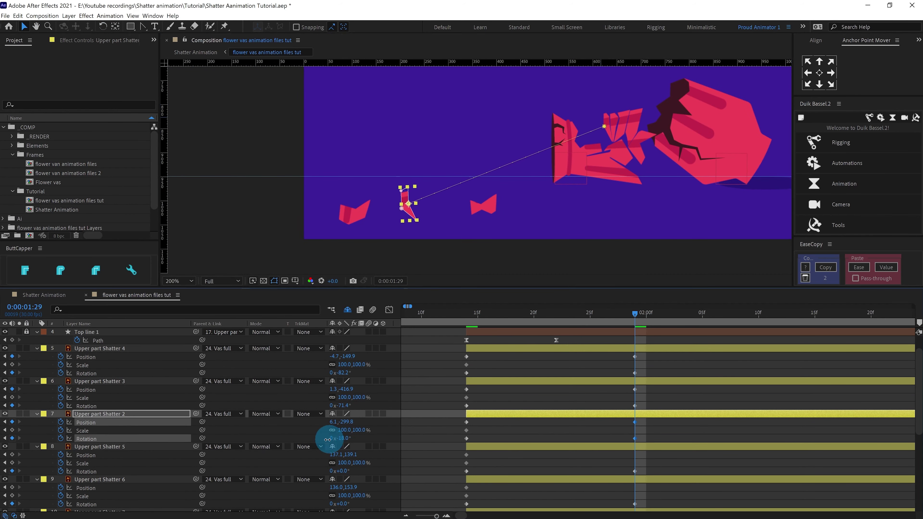
drag(571, 140, 484, 118)
- Squash the landed shards vertically, scaling Upper part Shatter 2 to about 45.5%, Shatter 4 to 42.6% and Shatter 3 to 44.8%
scroll(434, 197, up, 1)
drag(380, 197, 381, 204)
click(532, 211)
drag(531, 193, 529, 204)
click(269, 226)
drag(279, 196, 274, 210)
scroll(369, 202, down, 1)
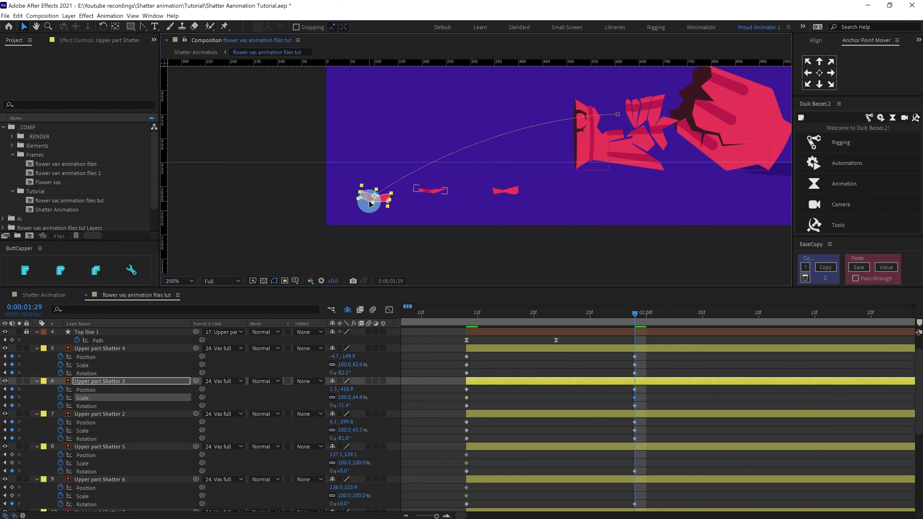
- Move Upper part Shatter 5 beyond the frame's left edge, arc its motion path, and rotate it to about -101.5°
click(639, 450)
drag(636, 109, 287, 190)
click(637, 111)
drag(579, 125, 505, 87)
key(w)
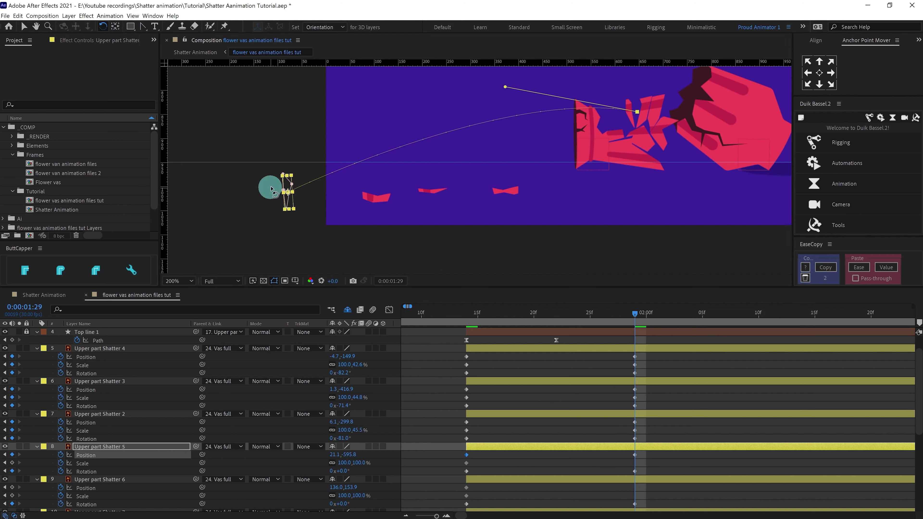
drag(270, 187, 263, 202)
- Move Upper part Shatter 6 to the frame's lower edge, rotate it to about -99.9°, and curve its motion path
scroll(647, 443, down, 1)
click(647, 455)
key(v)
drag(647, 102, 397, 228)
key(w)
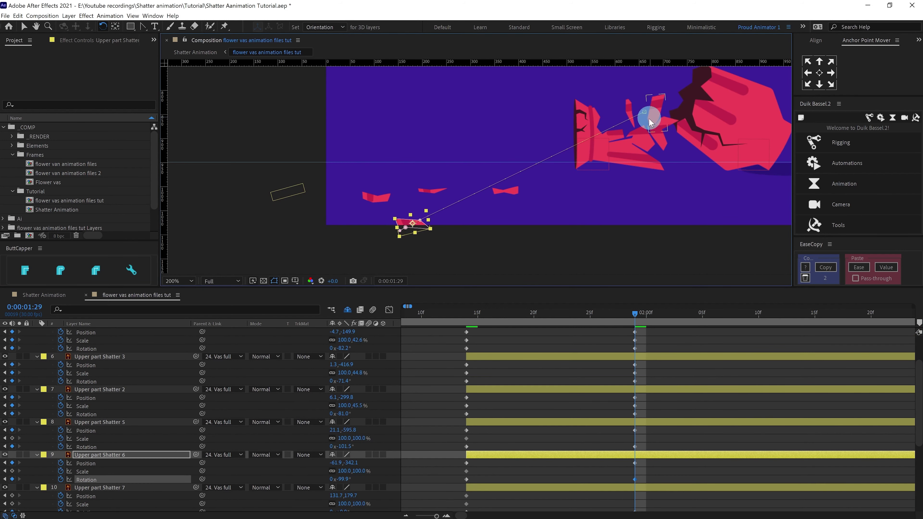
click(644, 112)
key(ctrl+z)
click(143, 26)
drag(644, 112, 489, 130)
- Move Upper part Shatter 7 along an arc to the frame's lower-left corner, rotate it to about -99.3°, and squash its height to about 51.5%
scroll(621, 480, down, 3)
click(628, 414)
key(v)
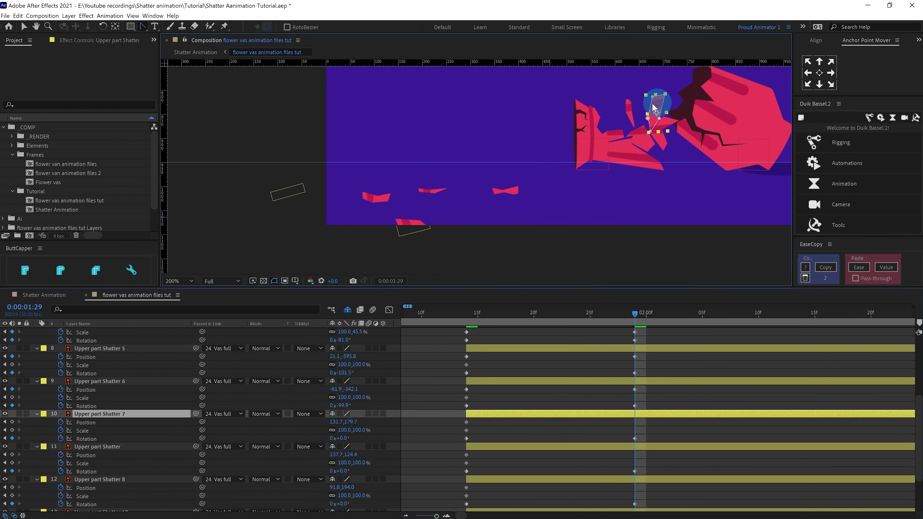
key(g)
drag(658, 104, 452, 133)
click(103, 26)
key(v)
mouse_move(329, 208)
mouse_down()
mouse_move(303, 226)
mouse_move(328, 216)
mouse_up()
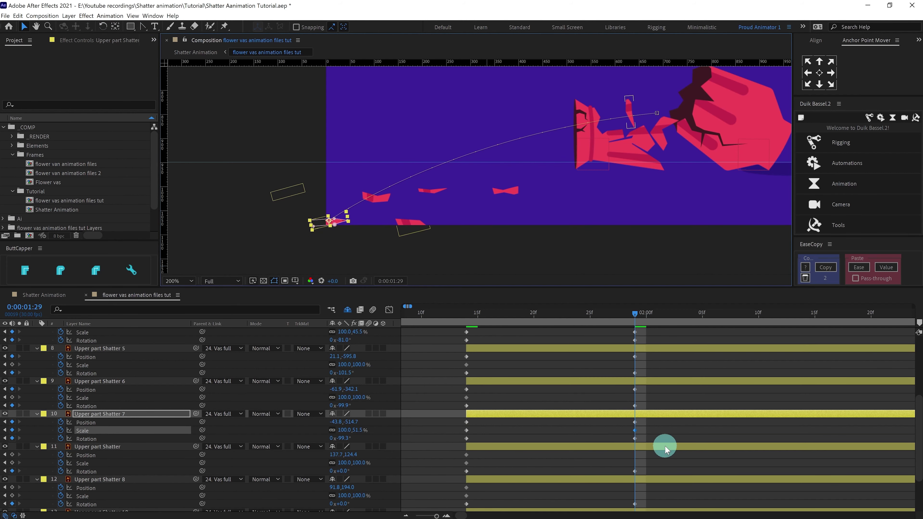
- Try to move the next shard, Upper part Shatter, away from the vase neck and undo the move
scroll(666, 450, down, 3)
click(654, 385)
drag(631, 104, 551, 131)
key(ctrl+z)
scroll(552, 152, up, 1)
scroll(493, 152, down, 1)
drag(780, 78, 487, 239)
scroll(493, 152, up, 1)
scroll(487, 238, down, 1)
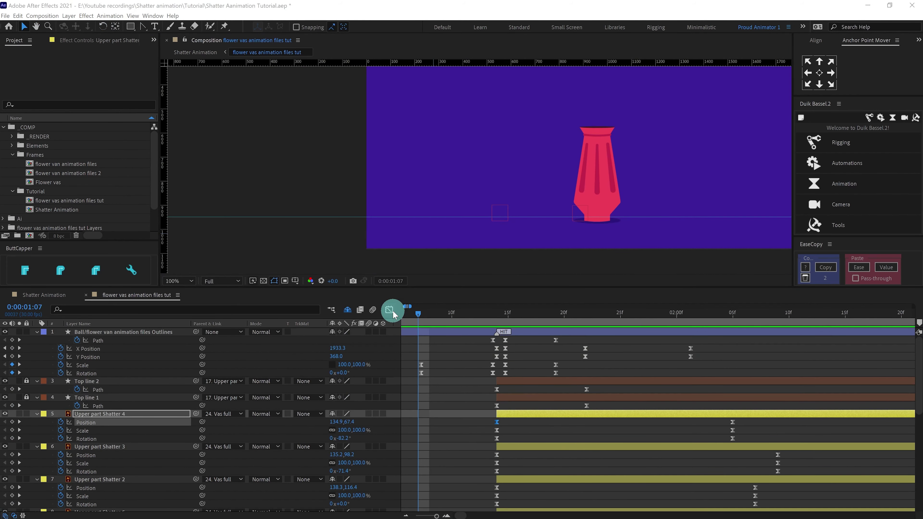
- Examine the position, scale and rotation curves of Upper part Shatter 4 in the graph editor
click(389, 309)
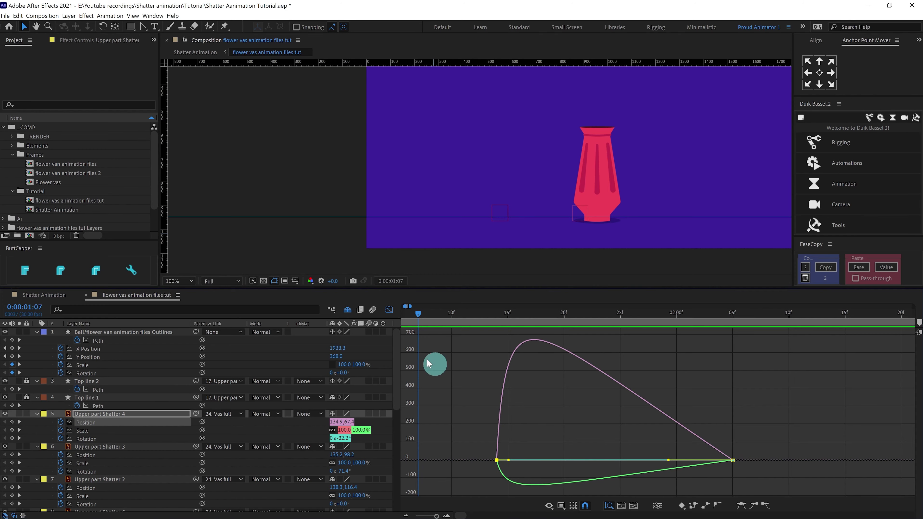
click(389, 310)
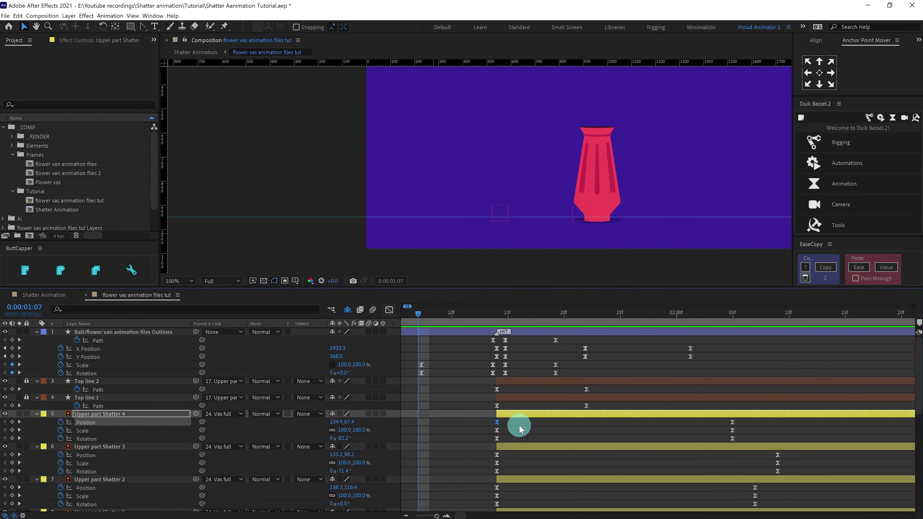